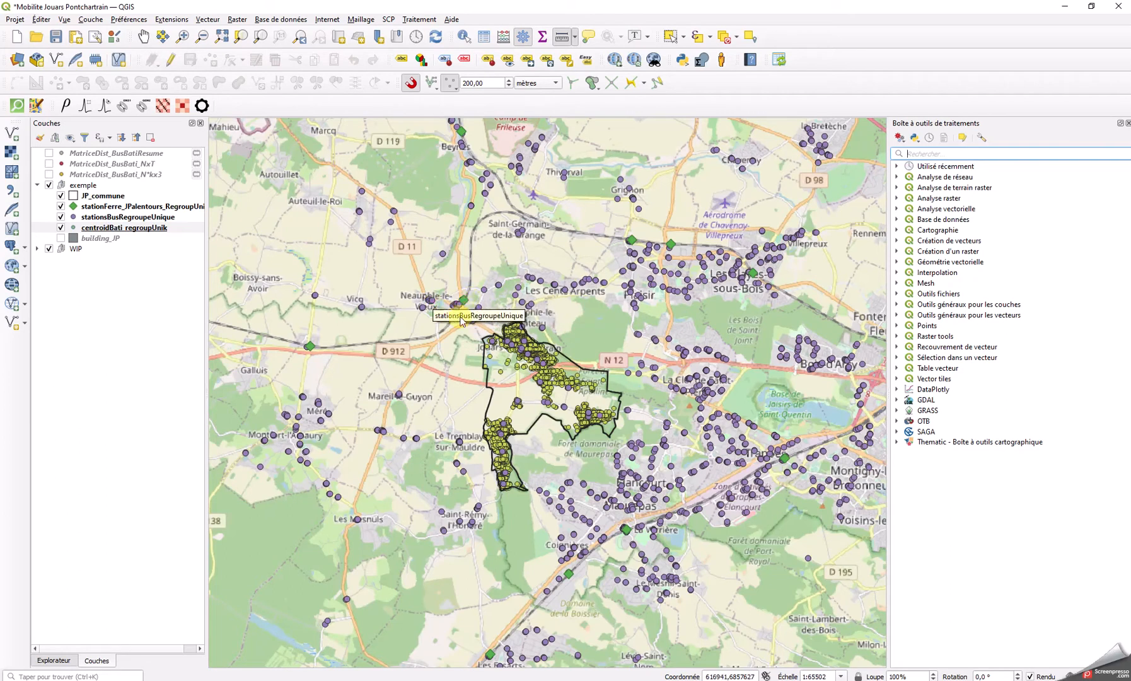
# Examine the rail and bus stations and the building centroids in and around the commune on the map.
pyautogui.scroll(3, 295, 344)
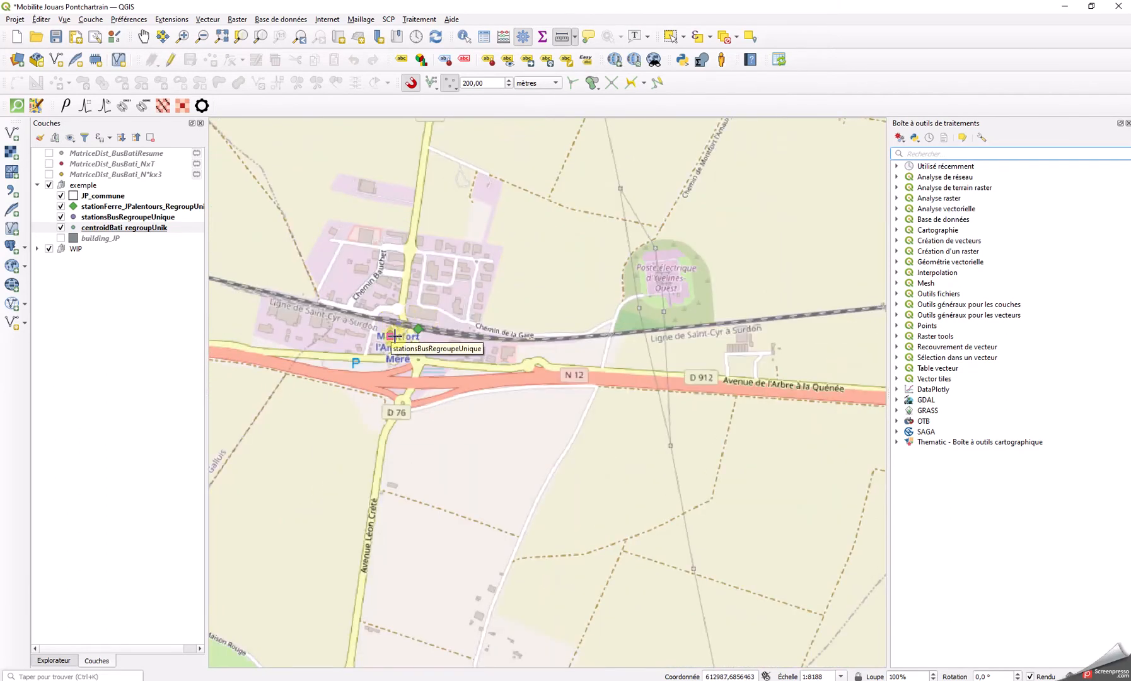
pyautogui.scroll(-3, 390, 336)
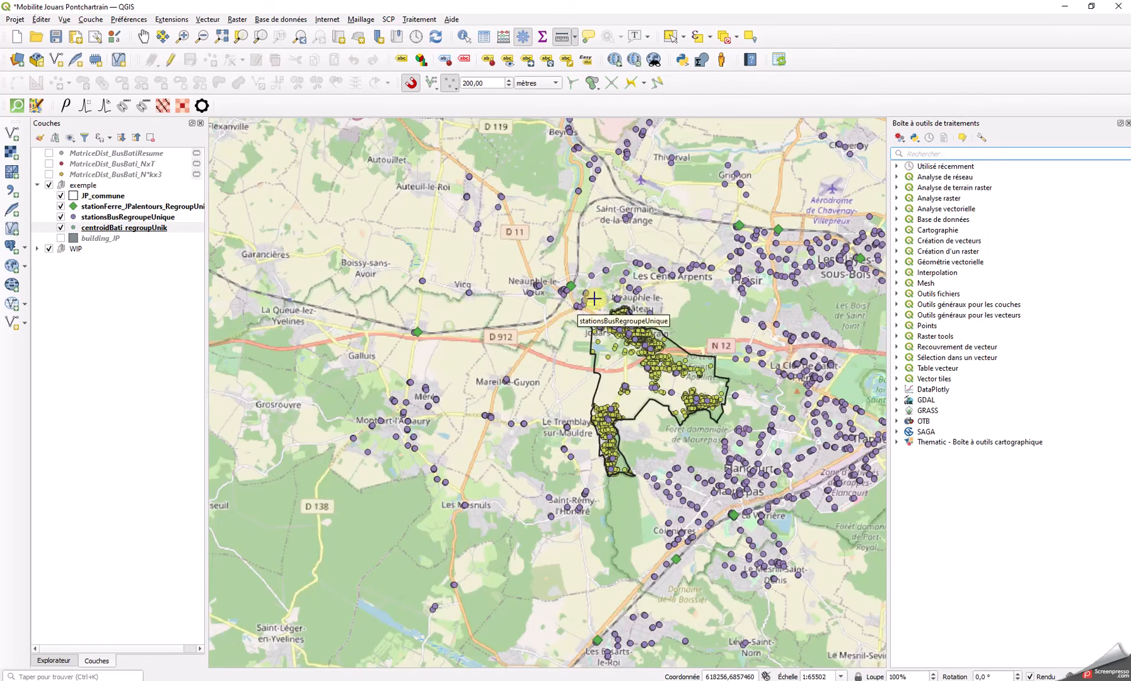
pyautogui.scroll(4, 576, 265)
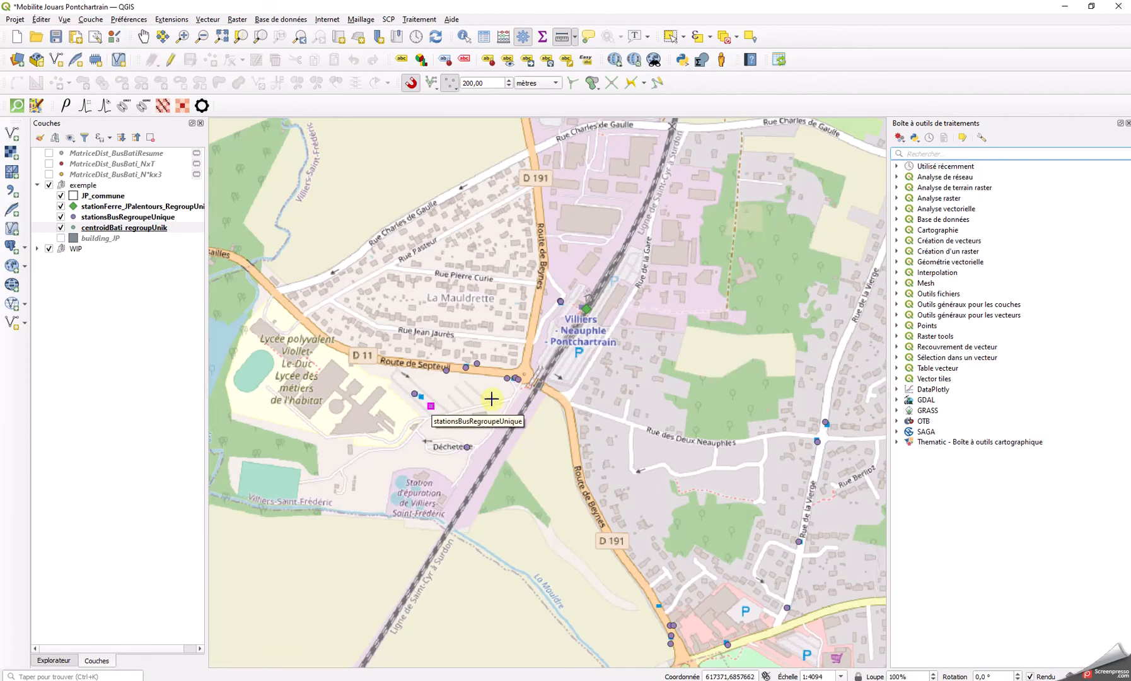
pyautogui.scroll(-3, 505, 392)
pyautogui.scroll(-2, 777, 335)
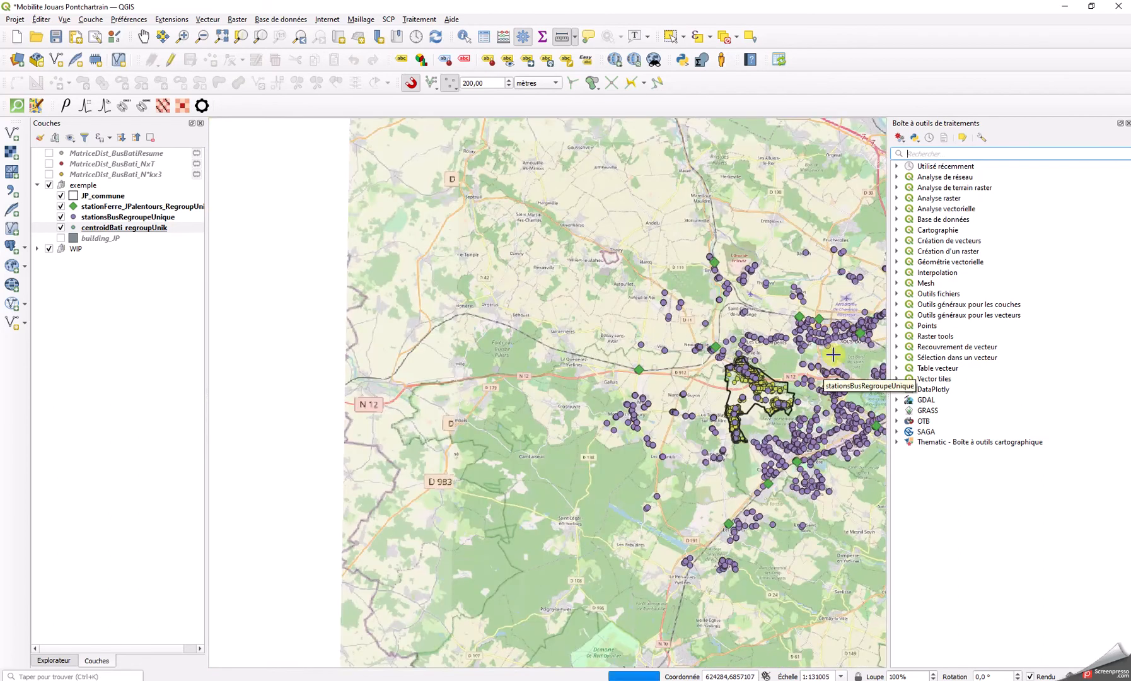
pyautogui.scroll(4, 874, 330)
pyautogui.scroll(-3, 755, 330)
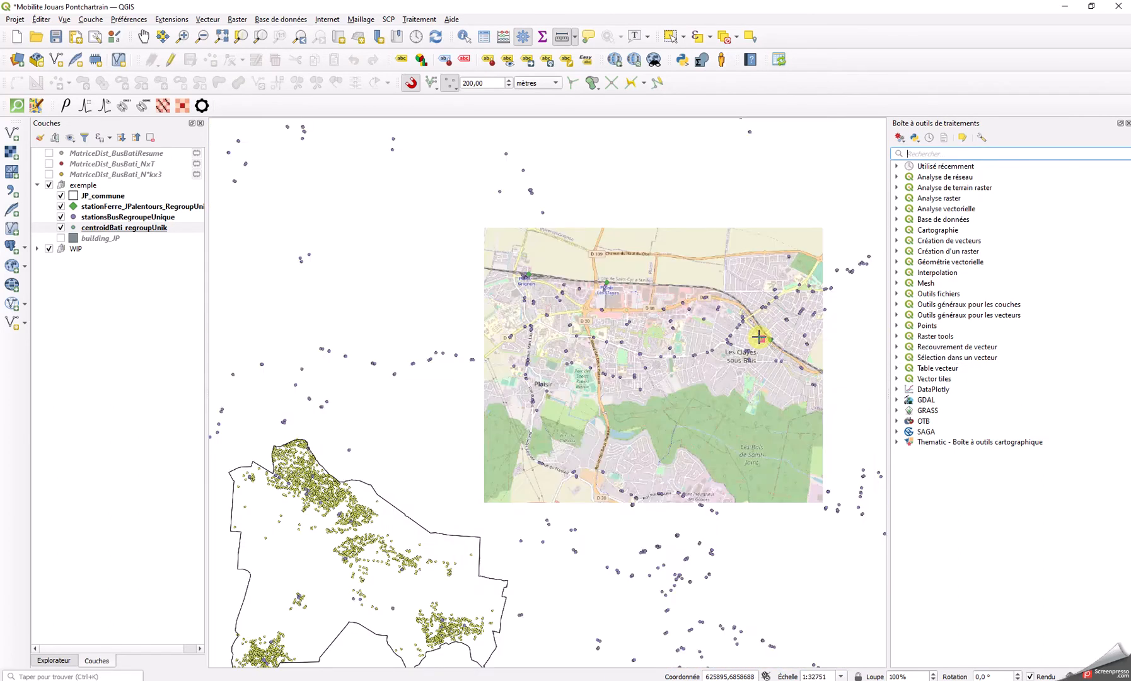
pyautogui.scroll(1, 548, 584)
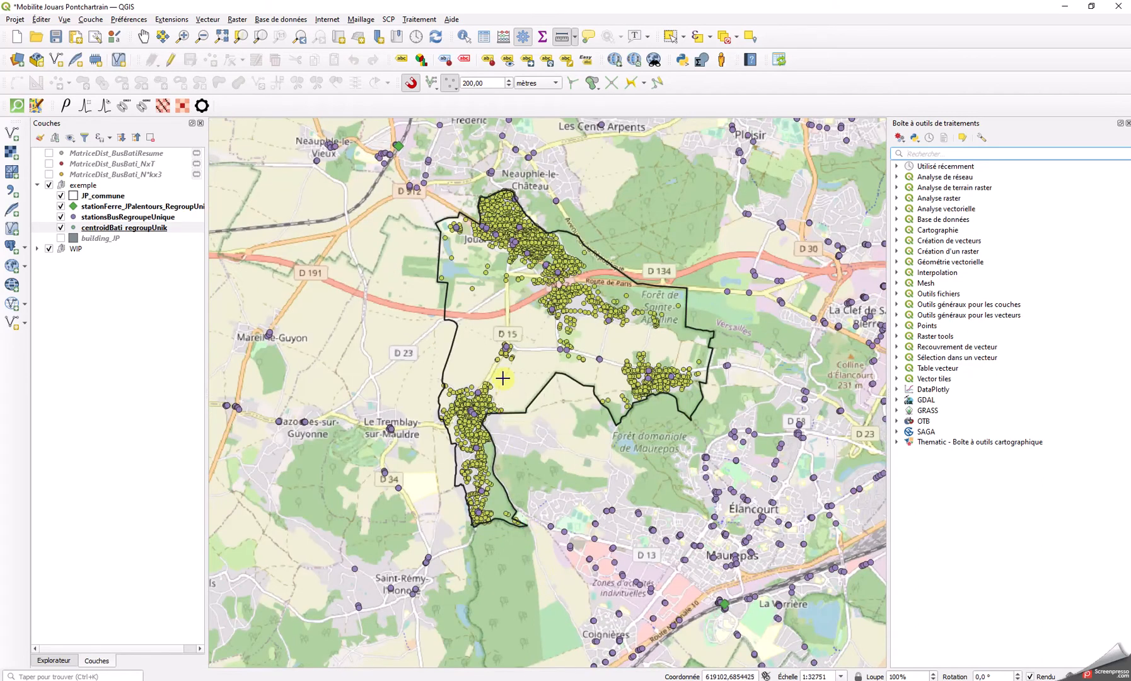
pyautogui.scroll(-1, 502, 378)
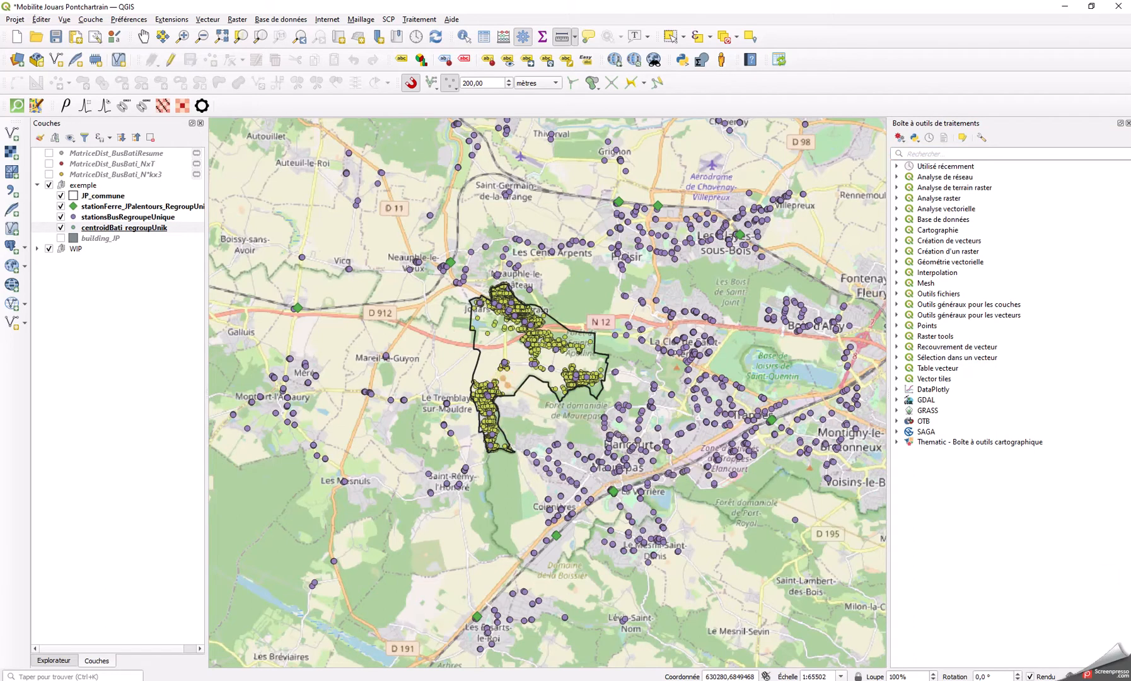
# Search the processing toolbox for "matrice", and clear the search.
pyautogui.click(958, 152)
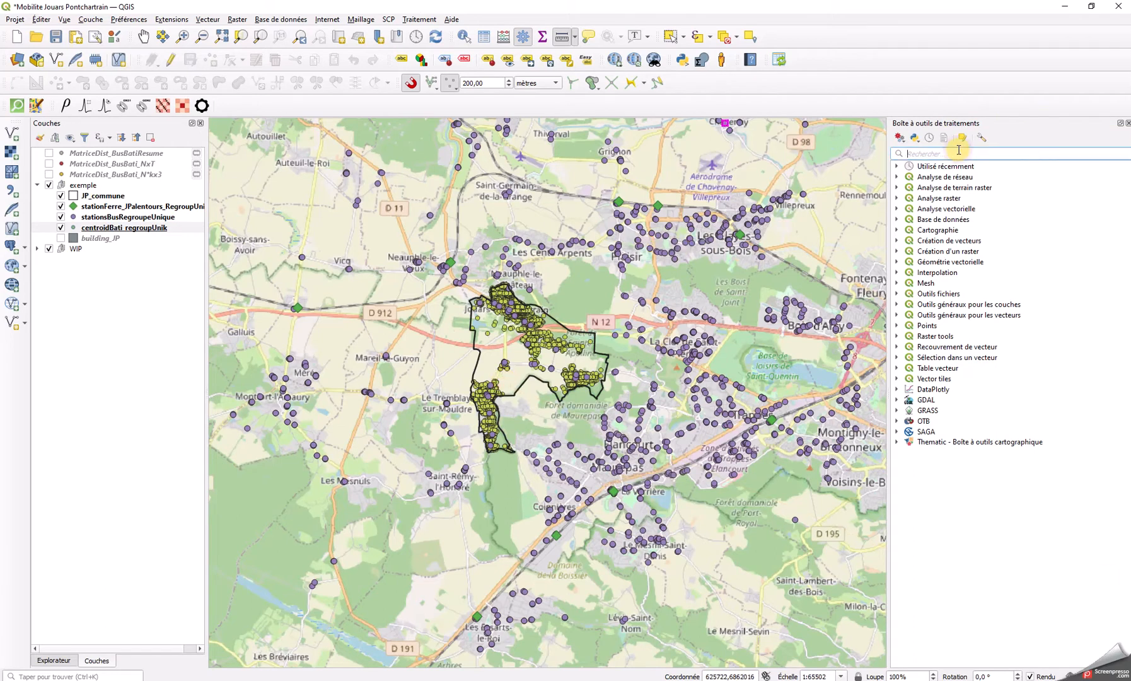
pyautogui.write('matrice')
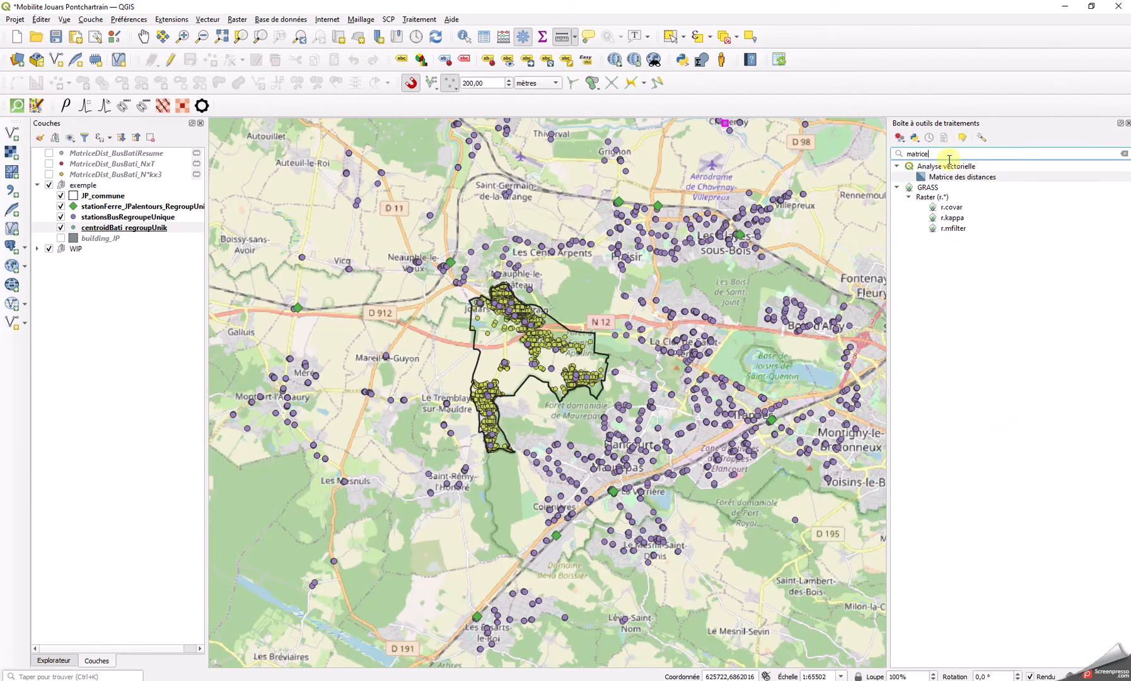
pyautogui.moveTo(945, 153); pyautogui.dragTo(869, 153)
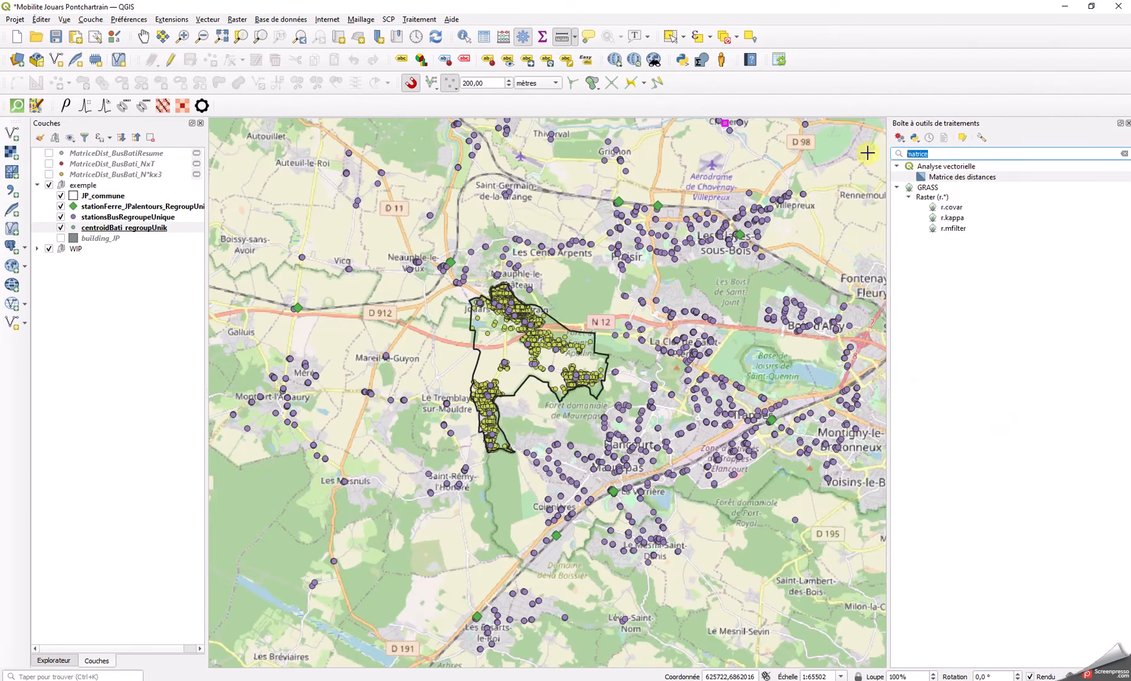
pyautogui.press('BackSpace')
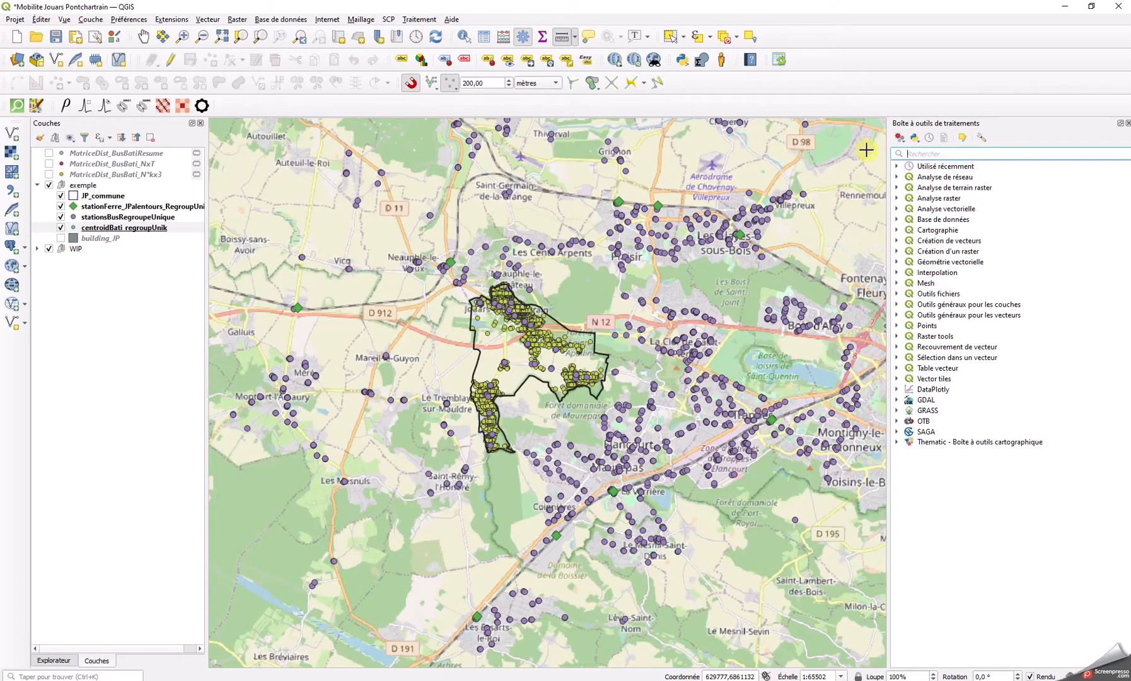
# Search the processing toolbox for the geometry repair tools with "répa", and clear the search.
pyautogui.write('répa')
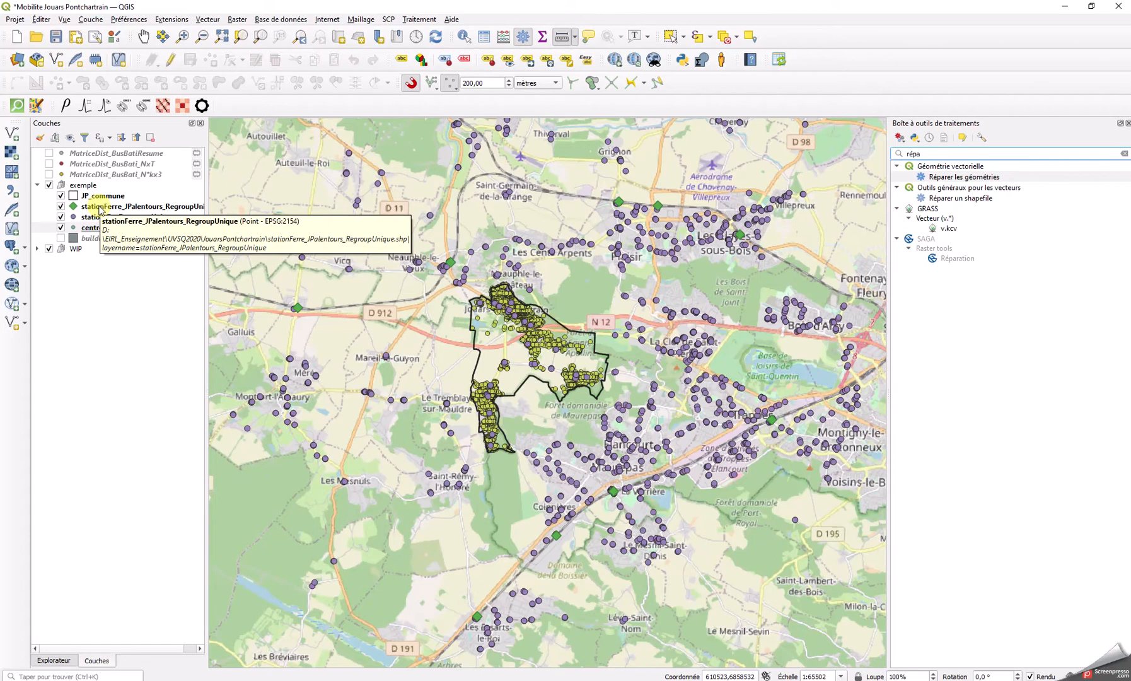
pyautogui.press('BackSpace')
pyautogui.press('BackSpace')
pyautogui.press('BackSpace')
pyautogui.press('BackSpace')
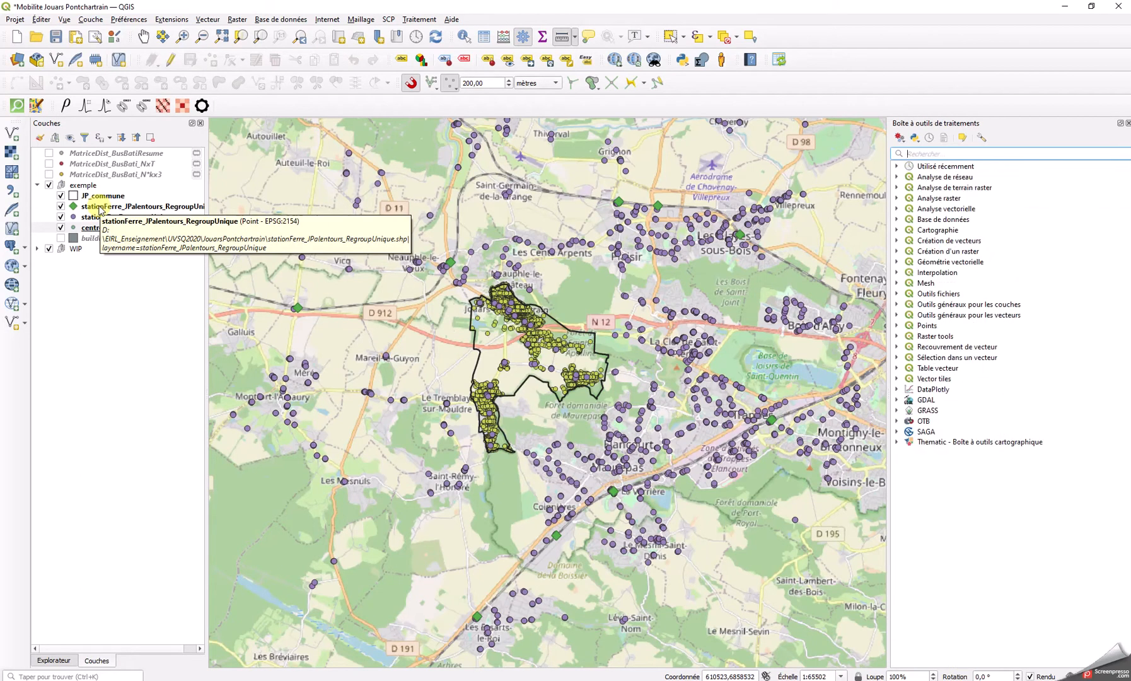
# Search the toolbox for "index", highlight the Création d'un index spatial algorithm, and clear the search.
pyautogui.write('index')
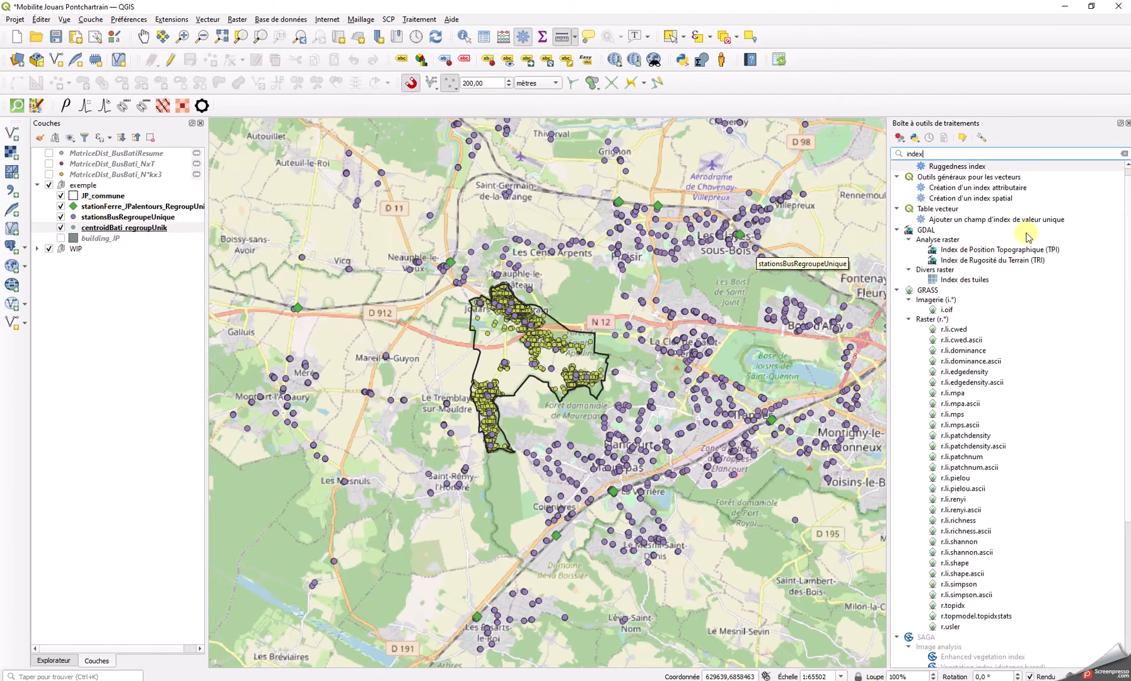
pyautogui.click(996, 198)
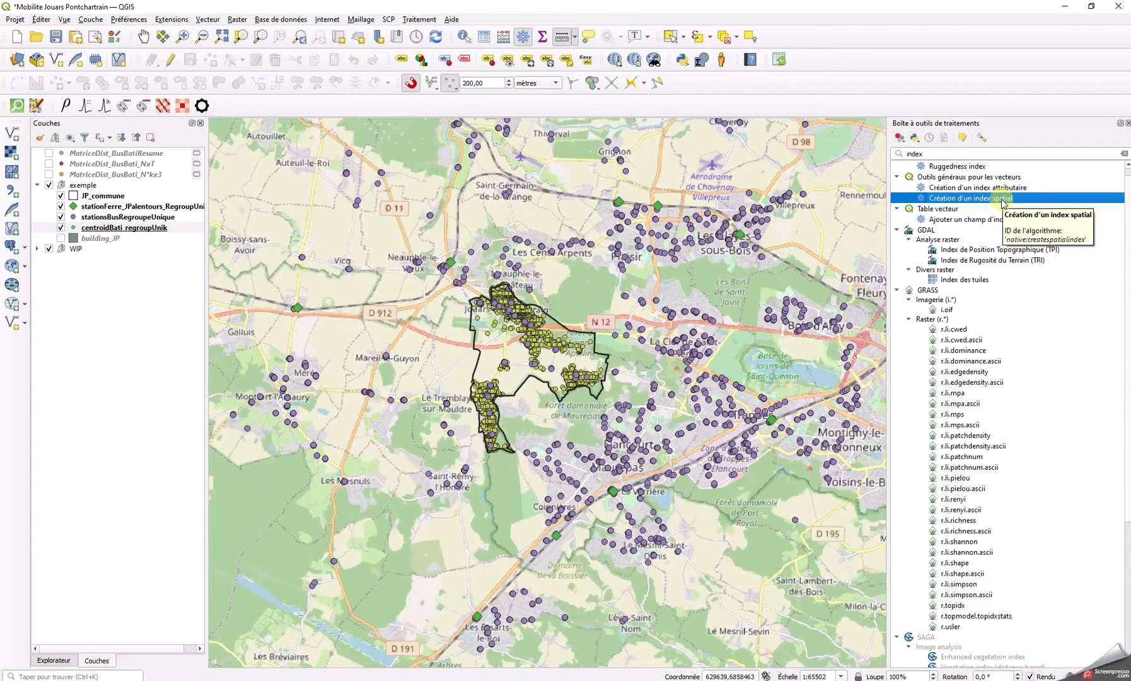
pyautogui.doubleClick(915, 154)
pyautogui.press('BackSpace')
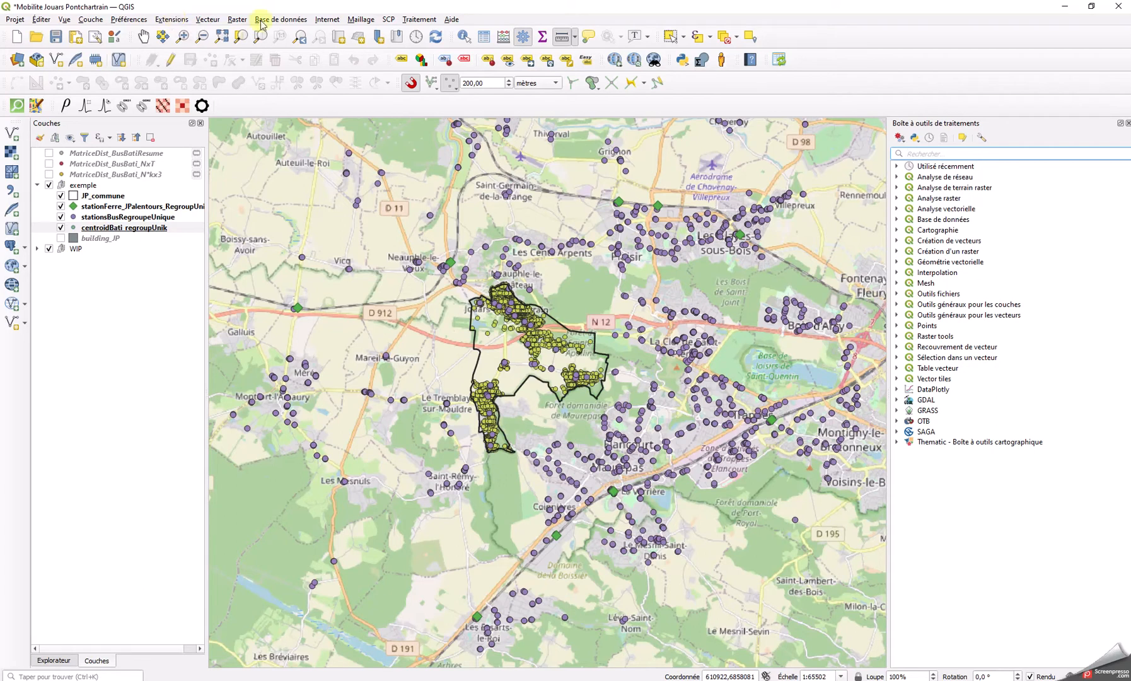
pyautogui.click(995, 157)
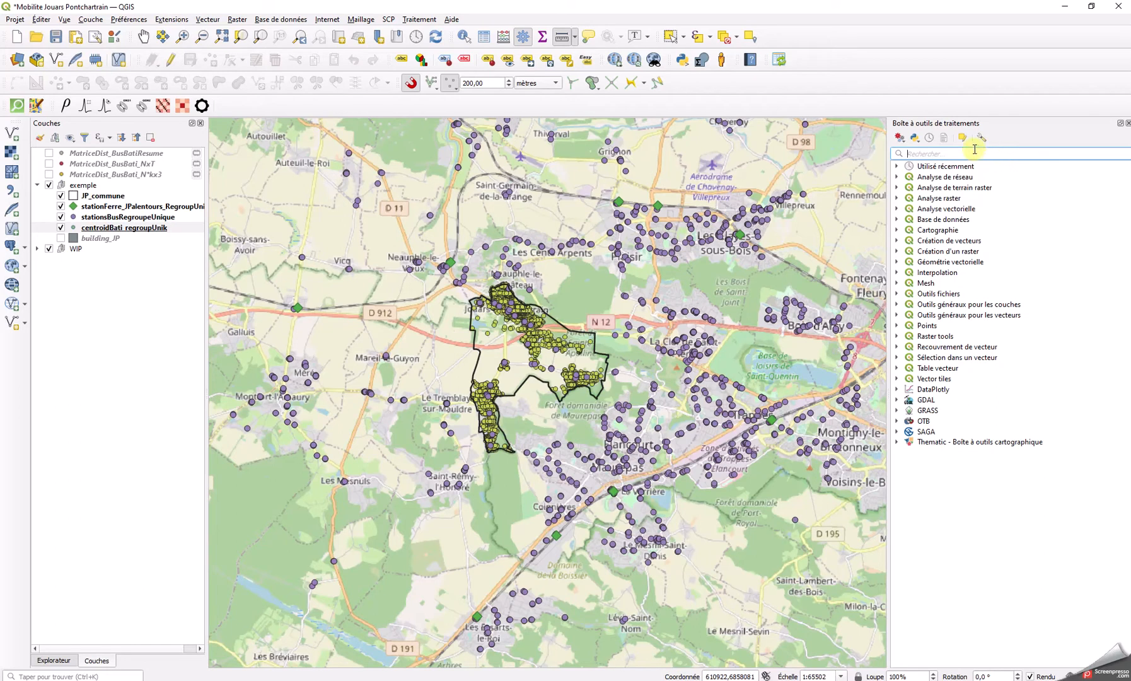
# Compare the building footprints with their centroids by temporarily showing the building_JP layer around Chemin de la Tuilerie.
pyautogui.scroll(2, 530, 352)
pyautogui.scroll(3, 530, 351)
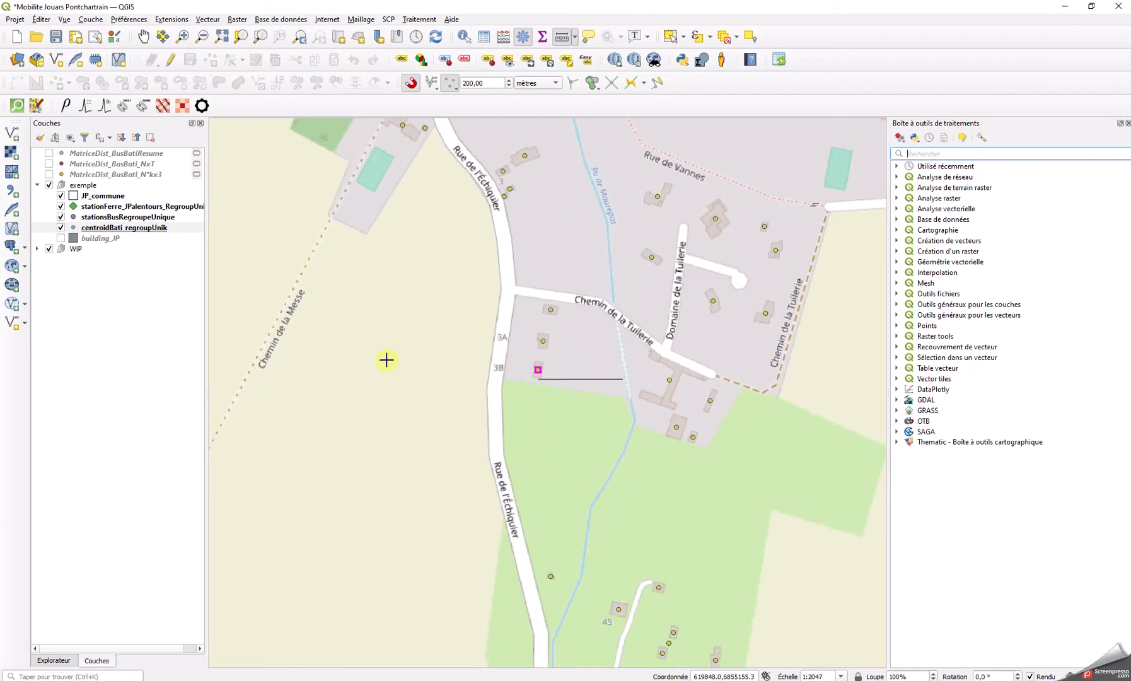
pyautogui.click(61, 238)
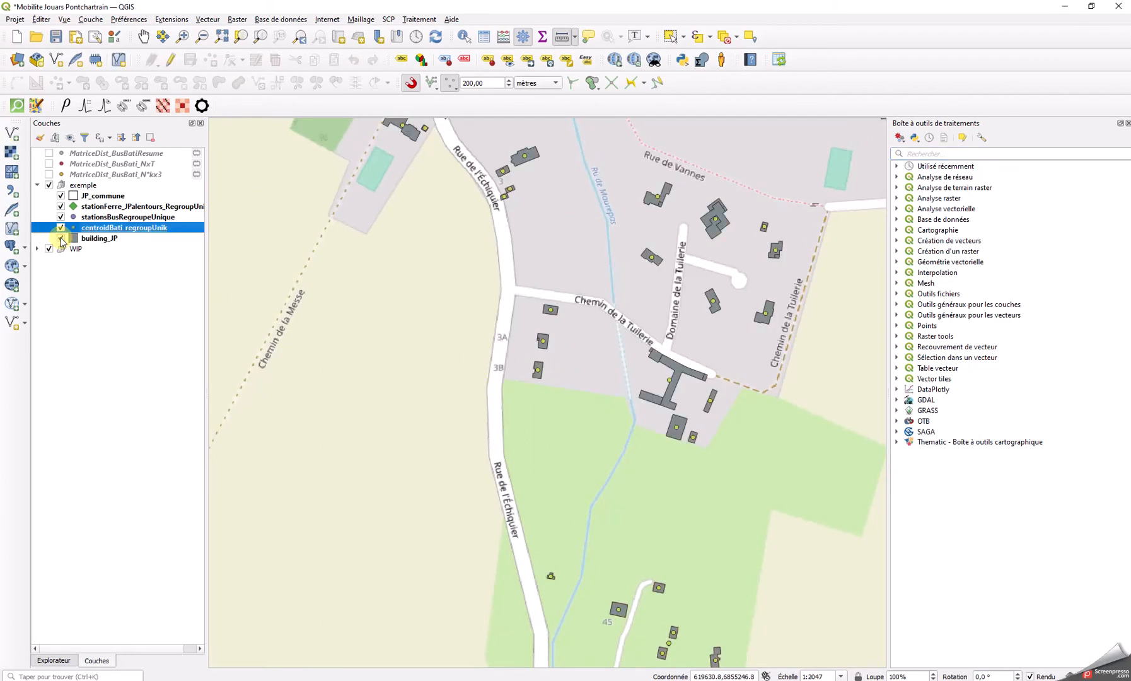
pyautogui.click(60, 238)
# Search the toolbox for "centroi", highlight the Centroïdes algorithm, and clear the search.
pyautogui.click(951, 151)
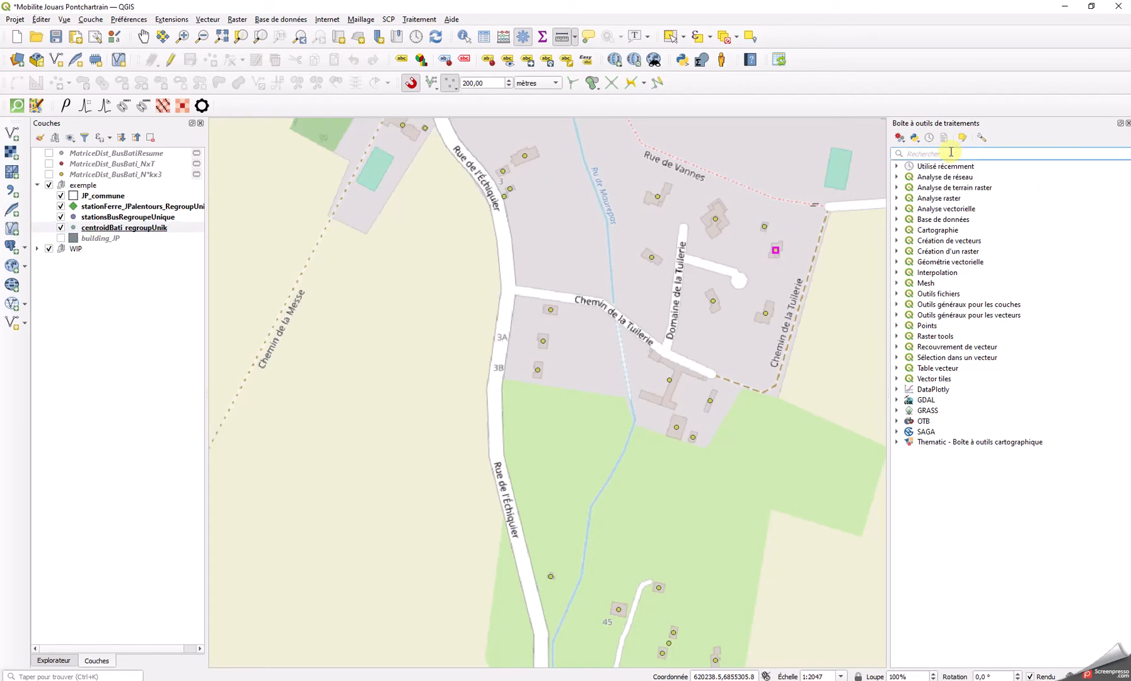
pyautogui.write('centroi')
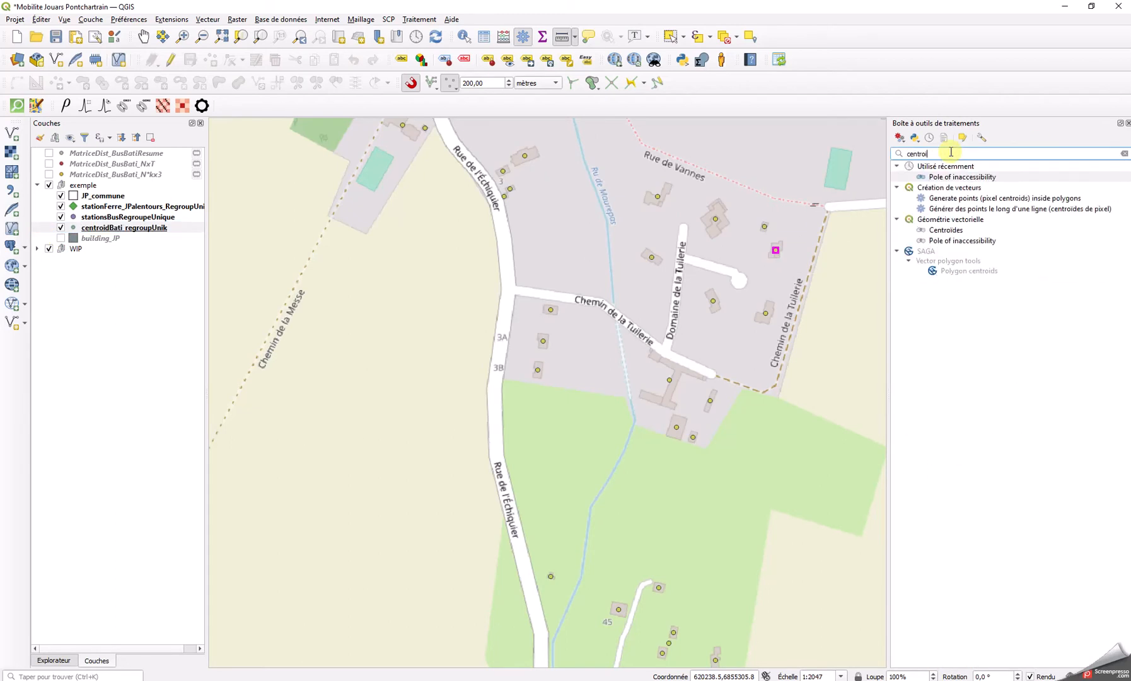
pyautogui.click(945, 229)
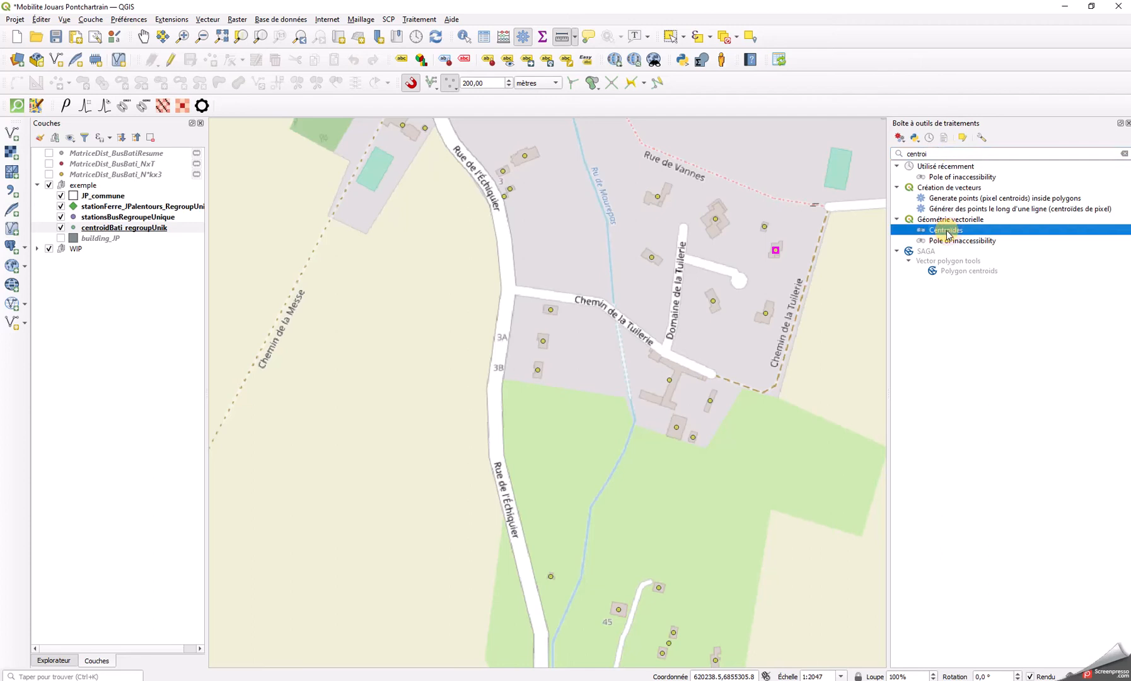
pyautogui.doubleClick(928, 153)
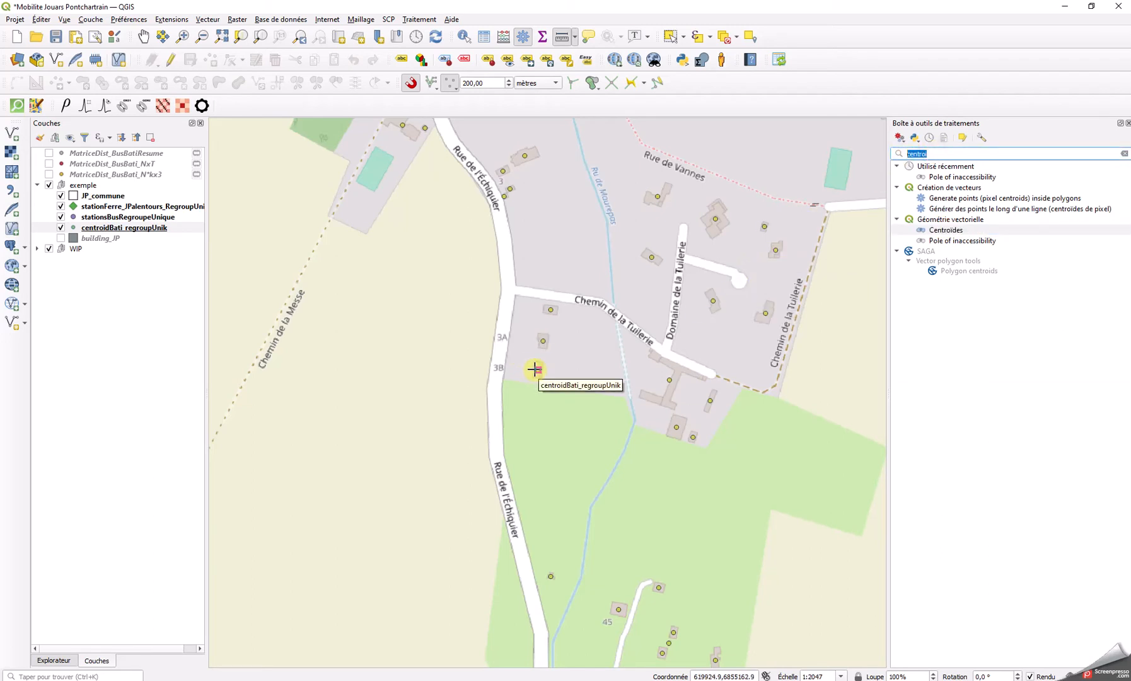
pyautogui.press('BackSpace')
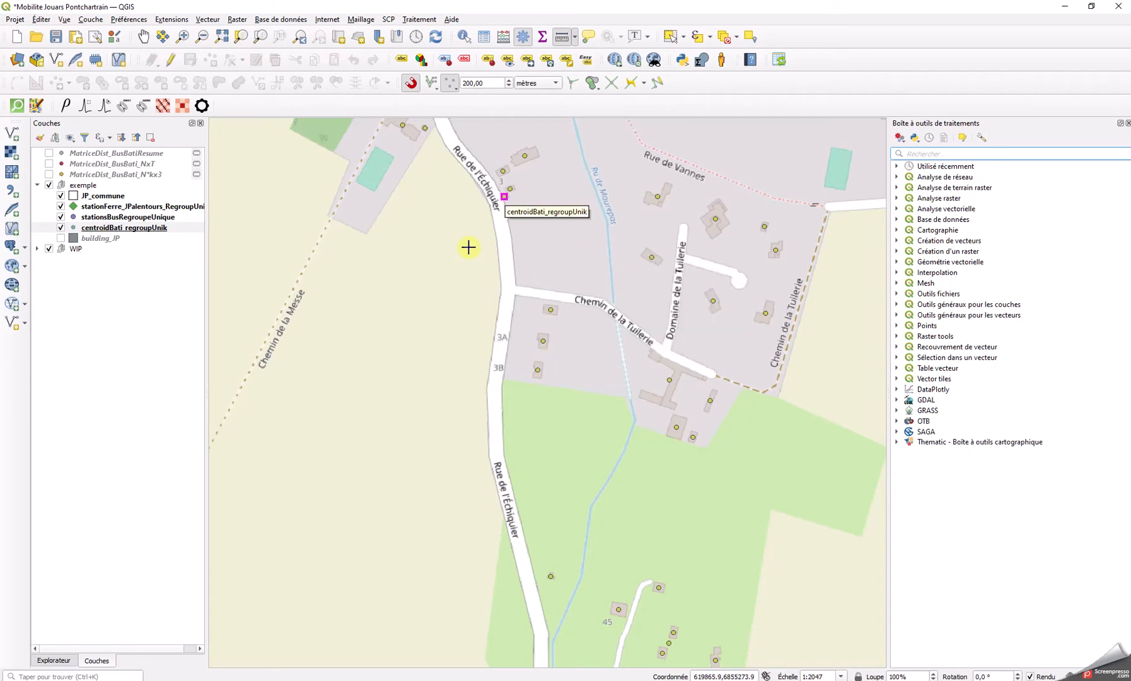
# Search the toolbox for "distance" and open the Matrice des distances algorithm.
pyautogui.scroll(-3, 567, 265)
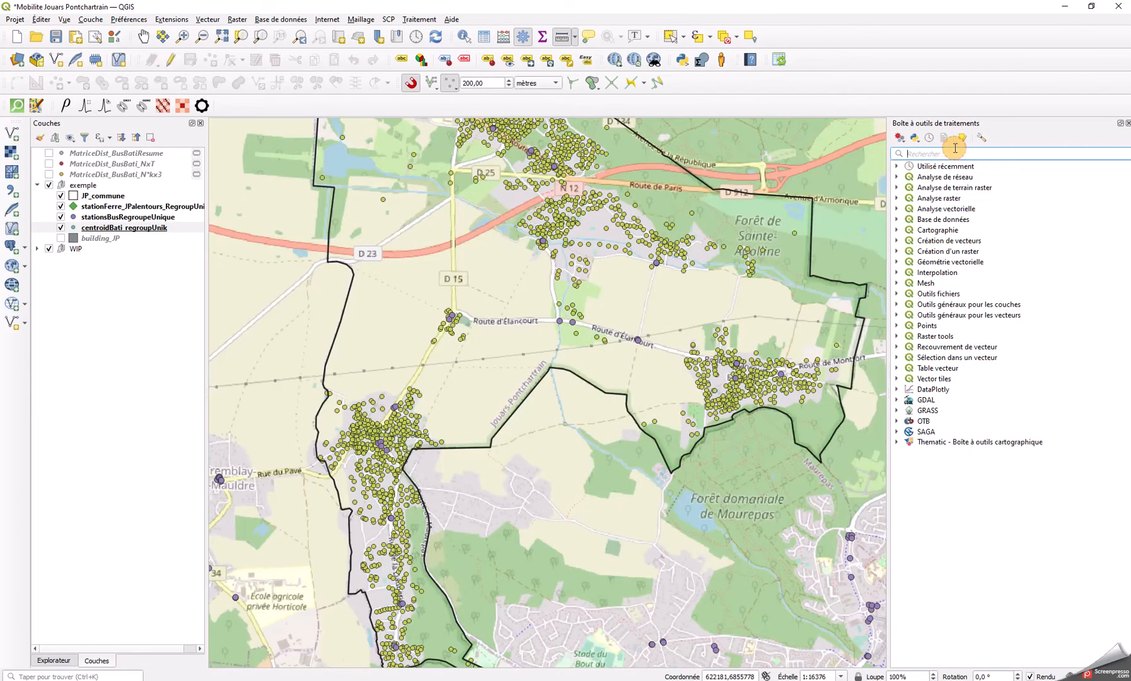
pyautogui.write('dist')
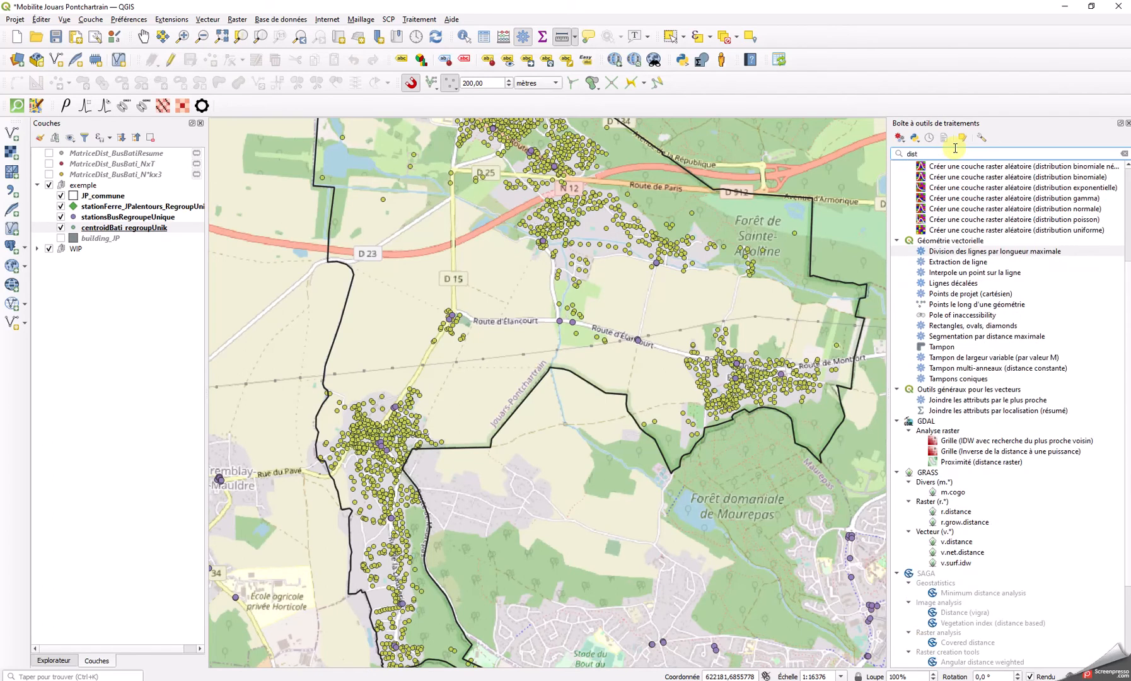
pyautogui.write('an')
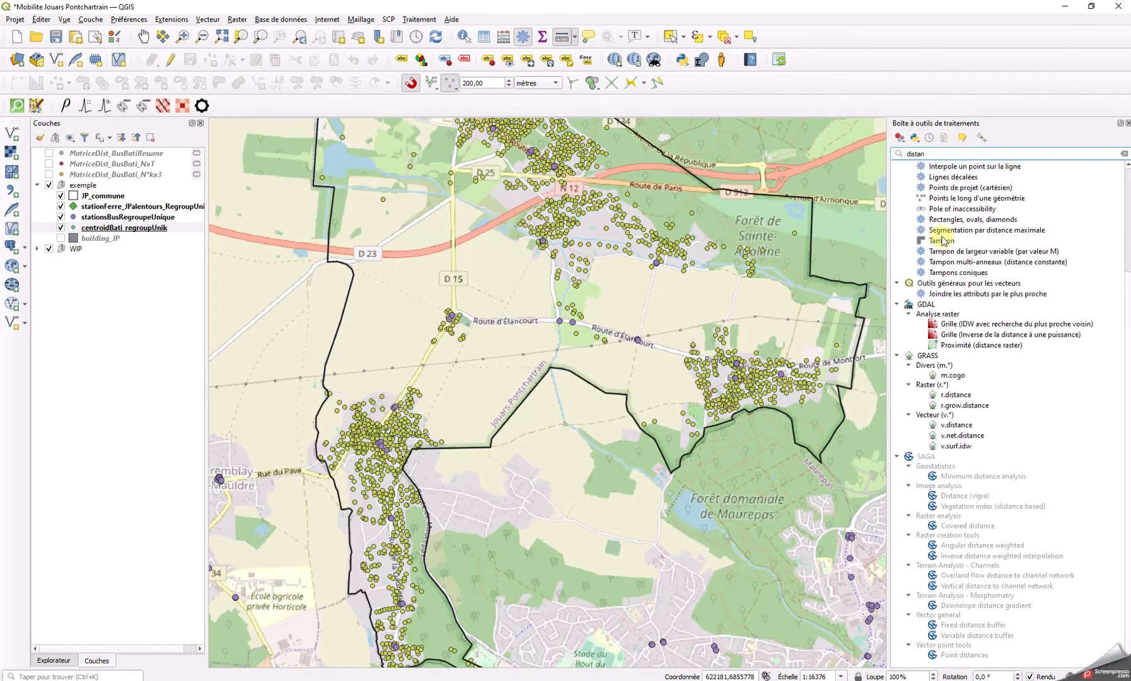
pyautogui.write('ce')
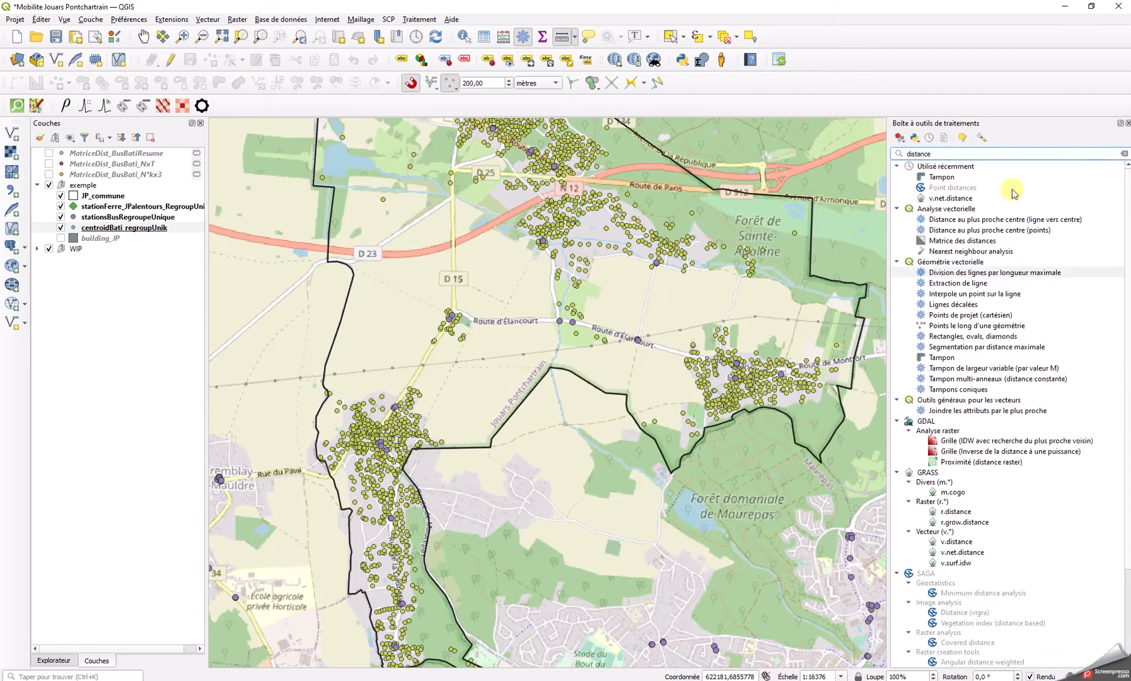
pyautogui.click(948, 240)
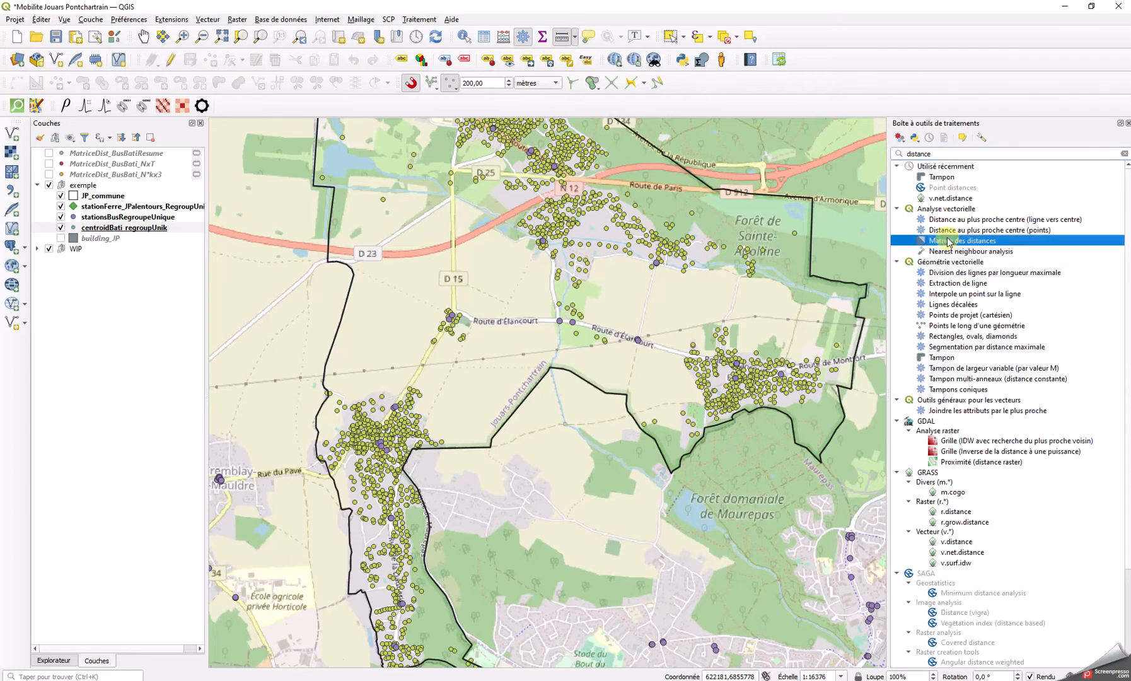
pyautogui.doubleClick(948, 241)
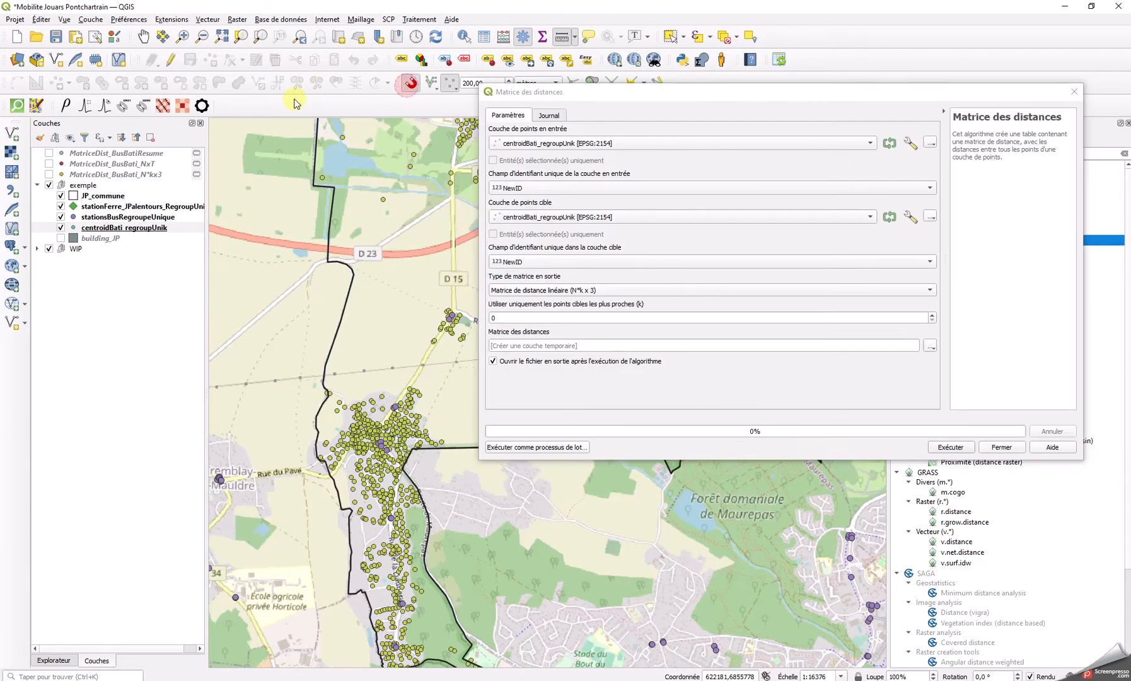
# Set centroidBati_regroupUnik as the distance matrix's input point layer, with NewID as its unique identifier field.
pyautogui.moveTo(608, 94); pyautogui.dragTo(609, 115)
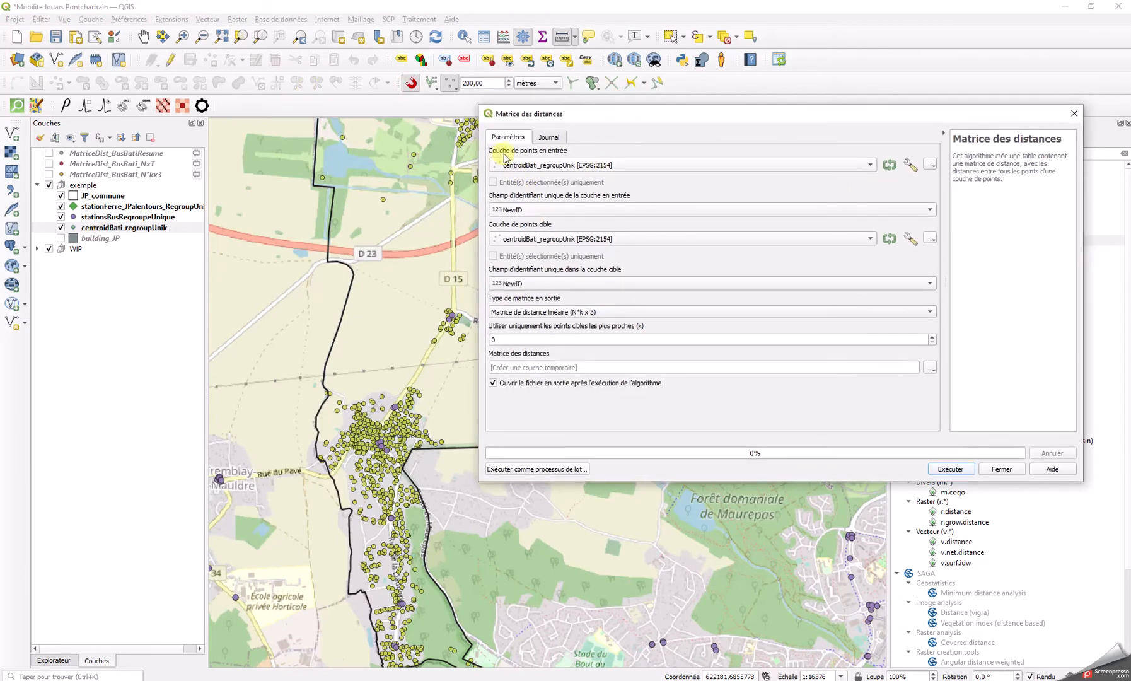
pyautogui.click(529, 165)
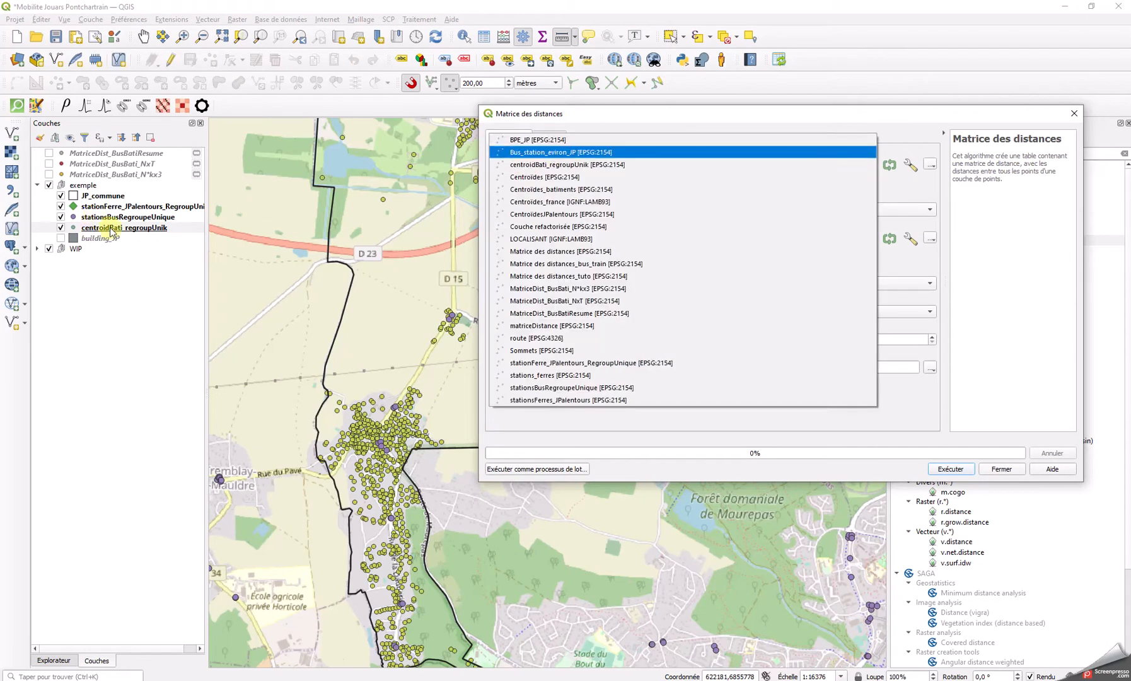
pyautogui.click(537, 165)
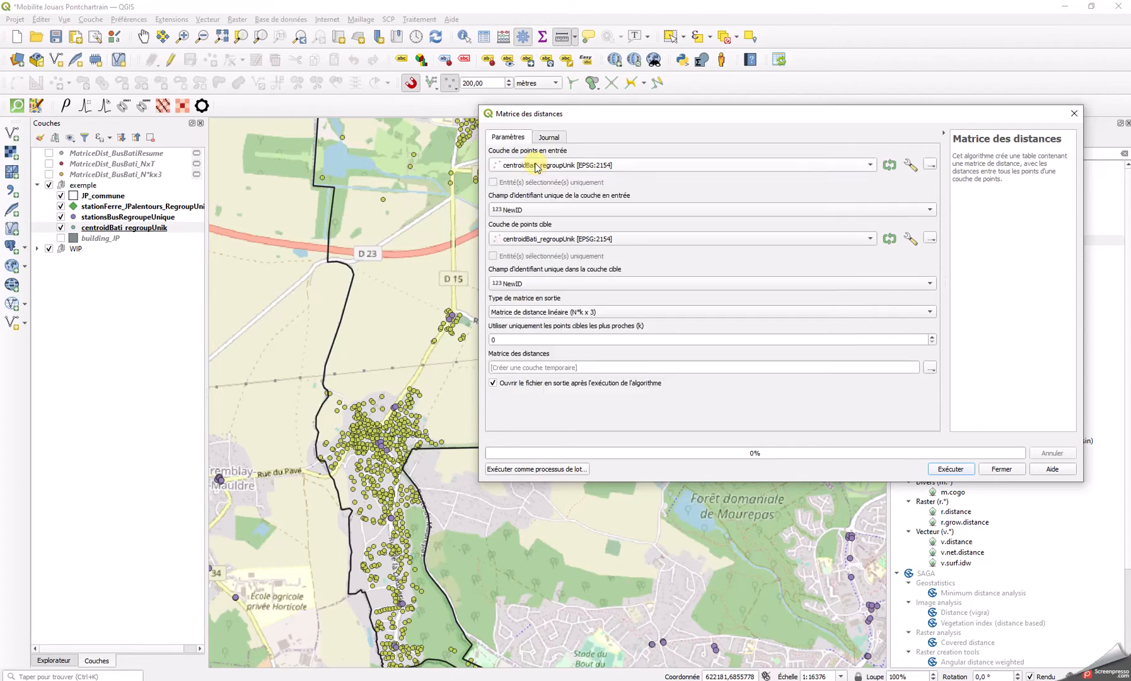
pyautogui.click(530, 212)
pyautogui.click(527, 216)
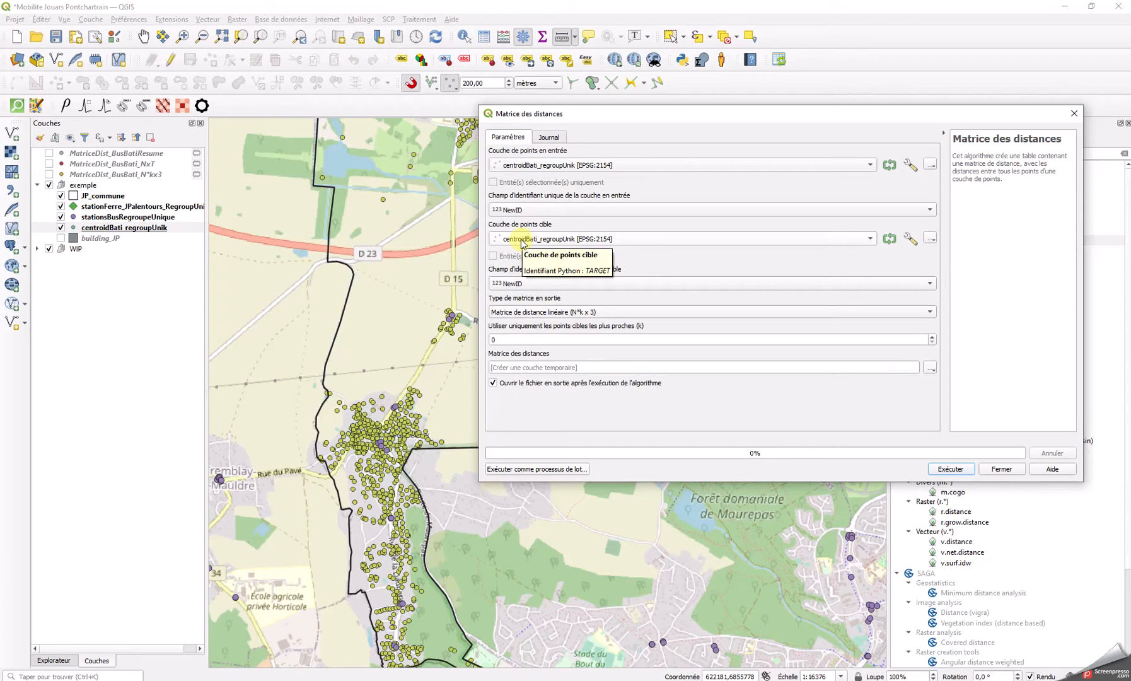
# Set stationsBusRegroupeUnique as the distance matrix's target point layer, with NEwIDBUS as its unique identifier field.
pyautogui.click(521, 245)
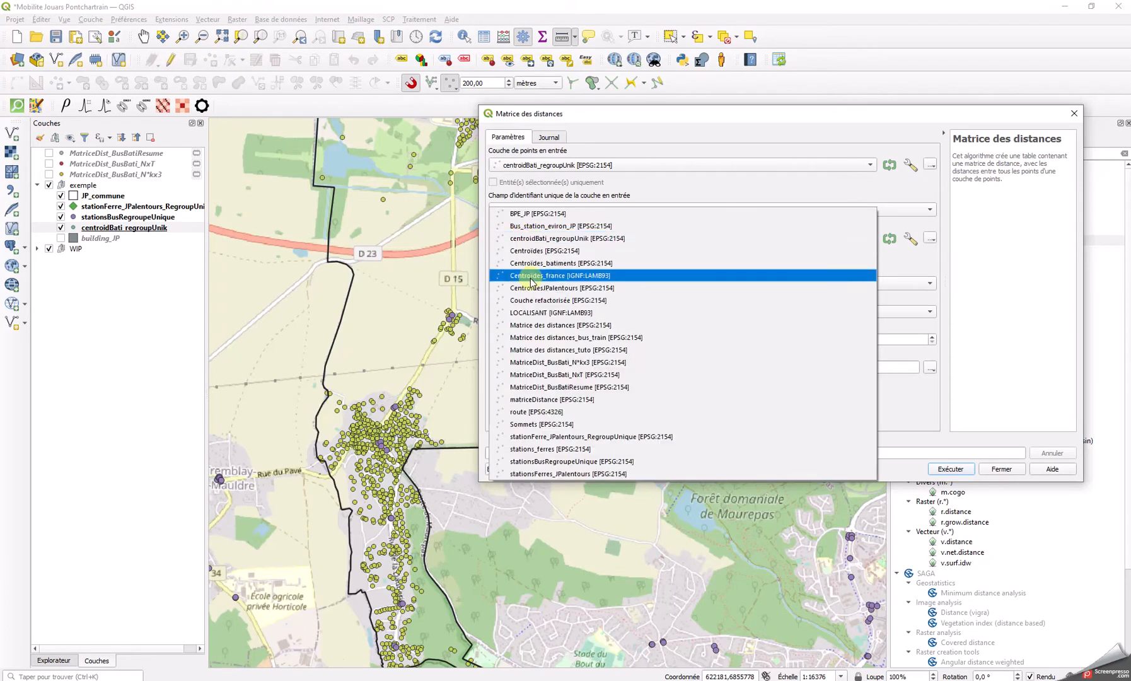
pyautogui.click(592, 463)
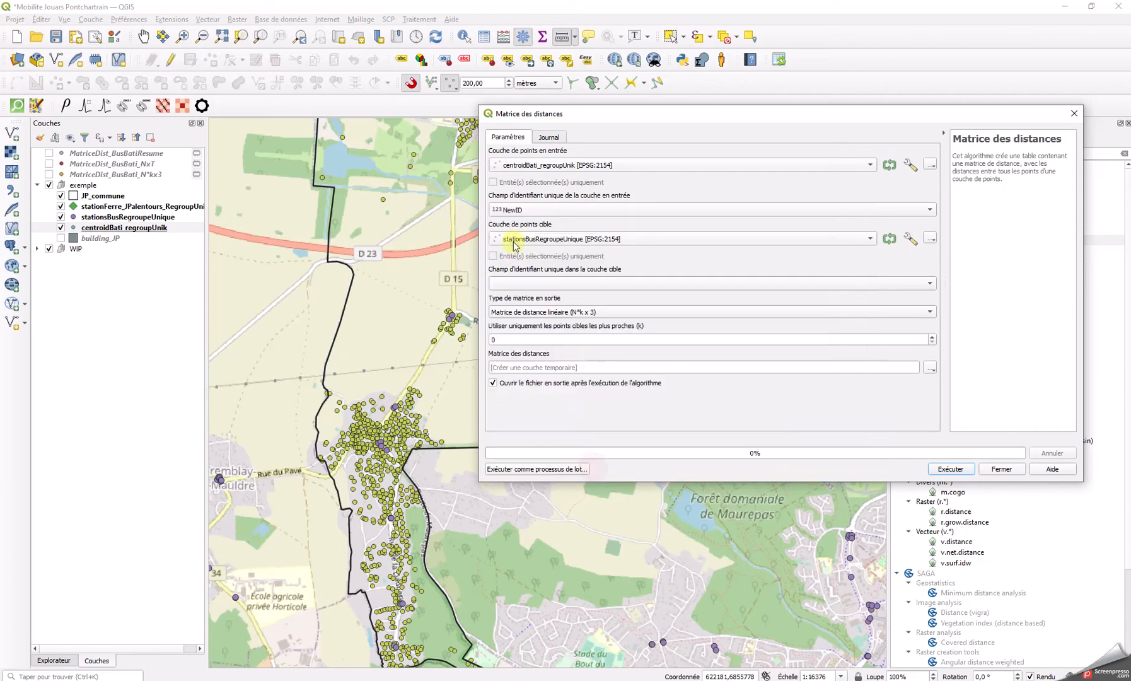
pyautogui.click(522, 285)
pyautogui.click(521, 287)
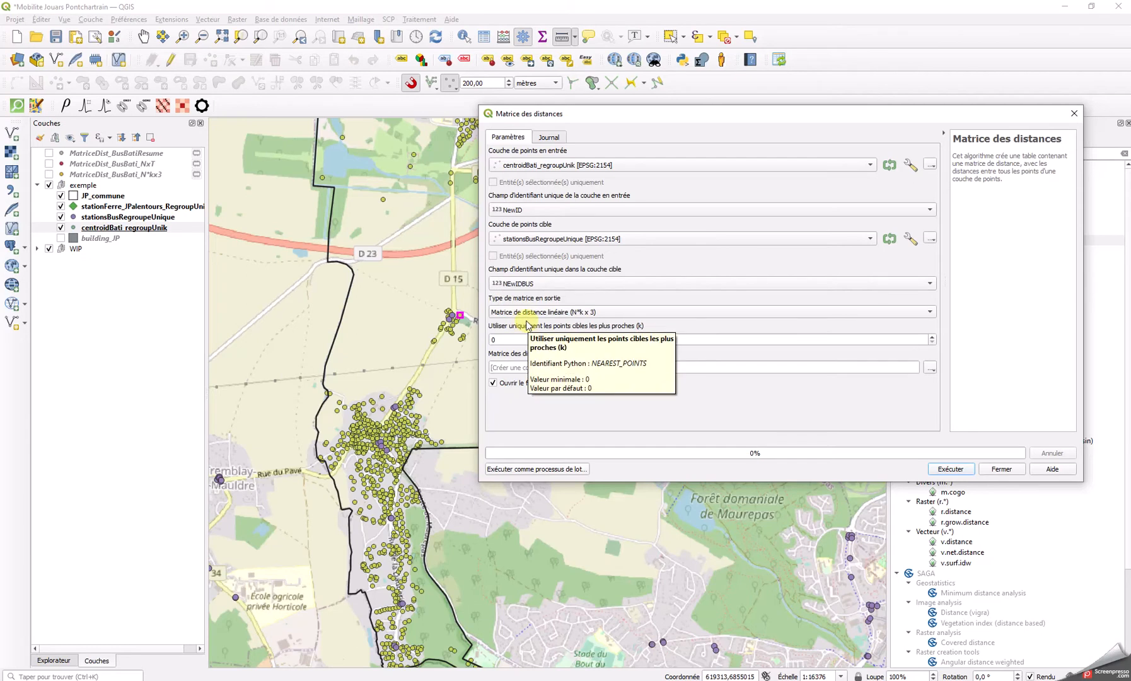
# Review the output matrix types, keep Matrice de distance linéaire (N*k x 3), and close the algorithm dialog.
pyautogui.click(622, 312)
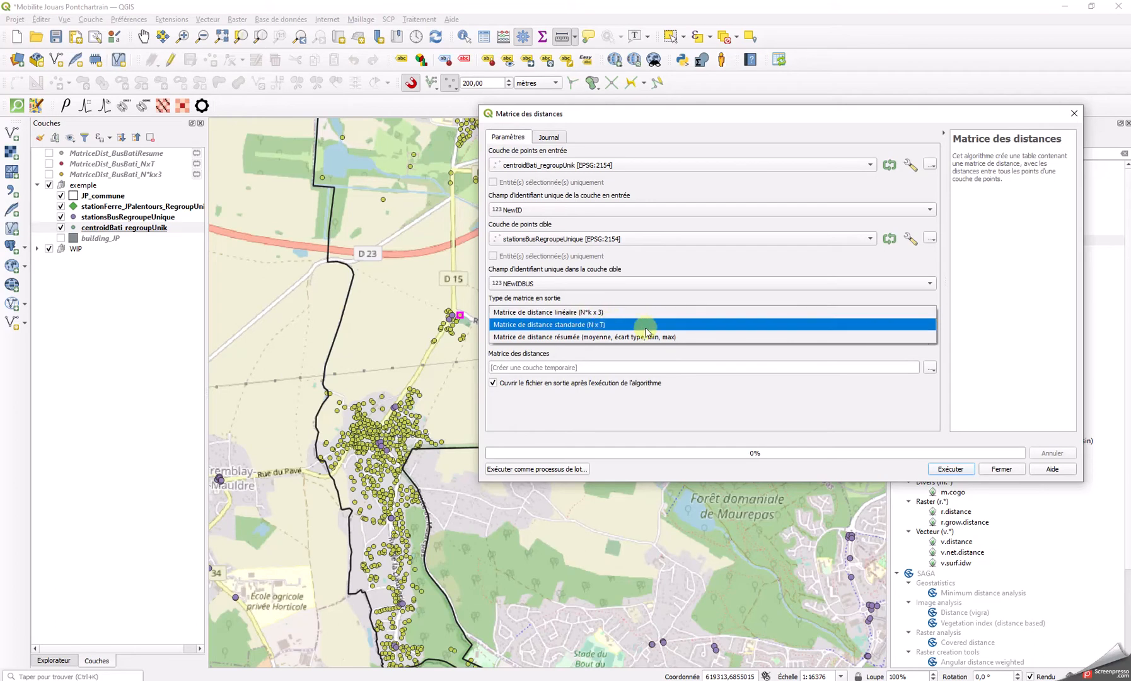
pyautogui.click(577, 311)
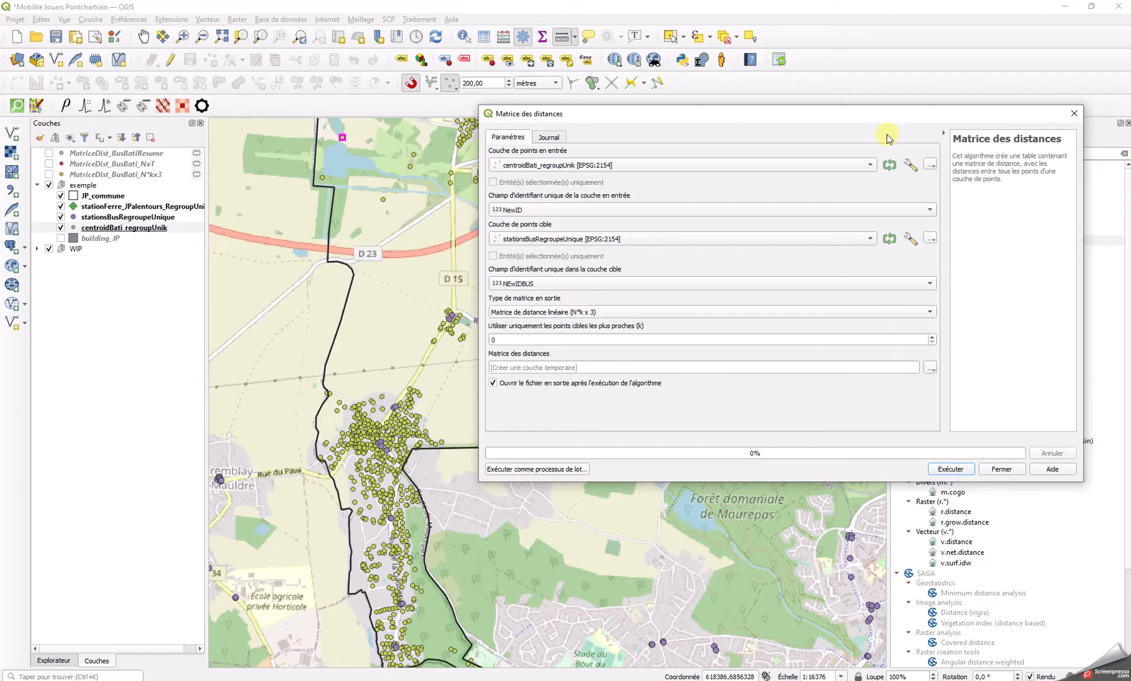
pyautogui.click(1073, 113)
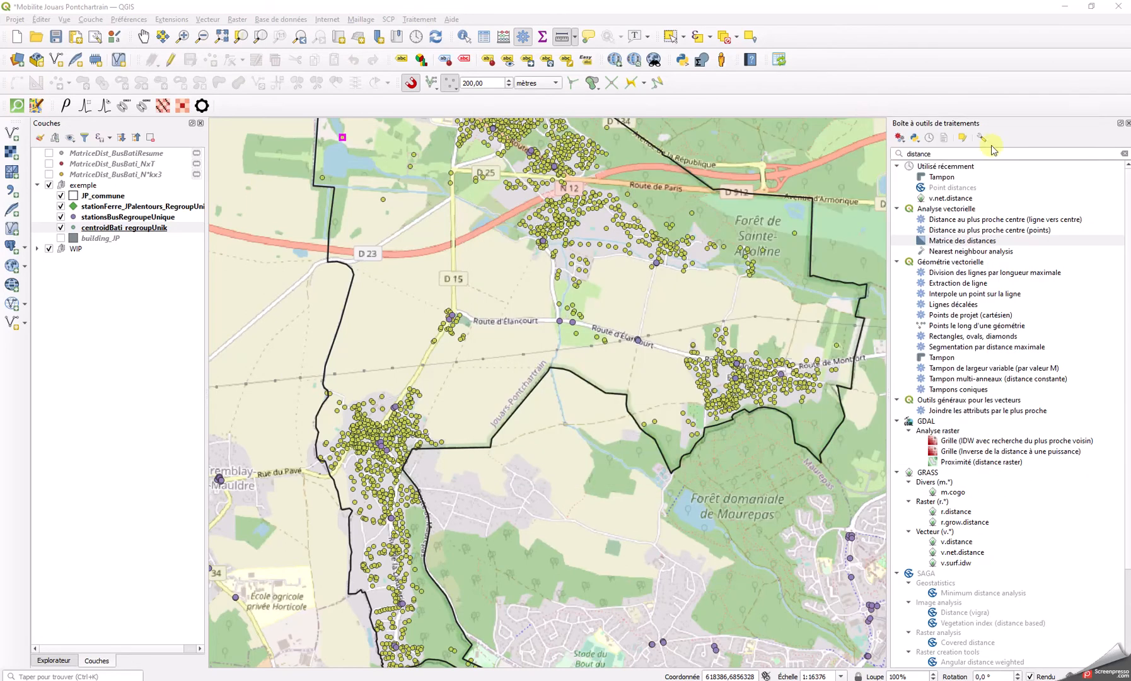
# Examine the attribute table of MatriceDist_BusBati_N*kx3 sorted by InputID in ascending order, and close it.
pyautogui.rightClick(140, 175)
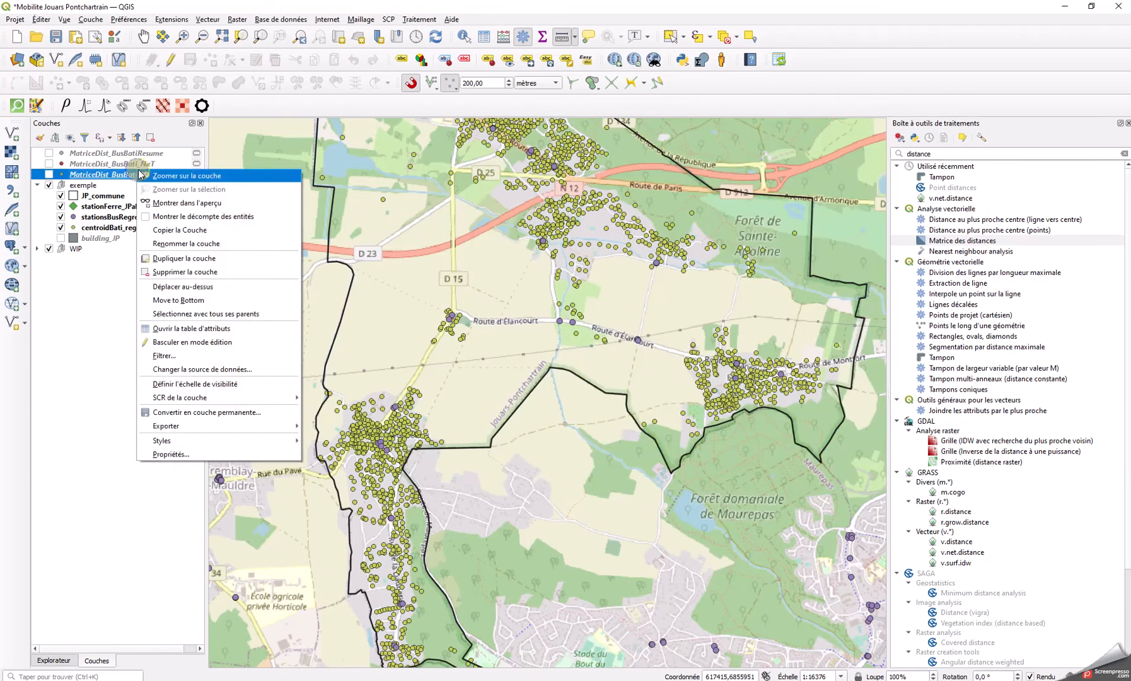
pyautogui.click(94, 177)
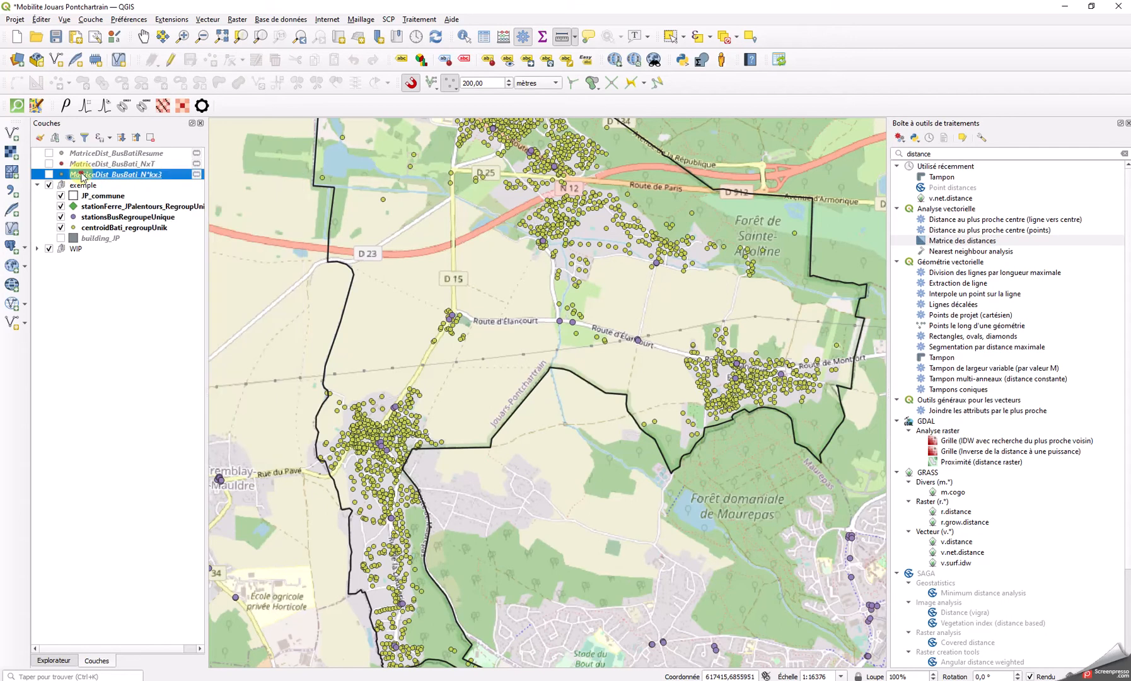
pyautogui.rightClick(96, 177)
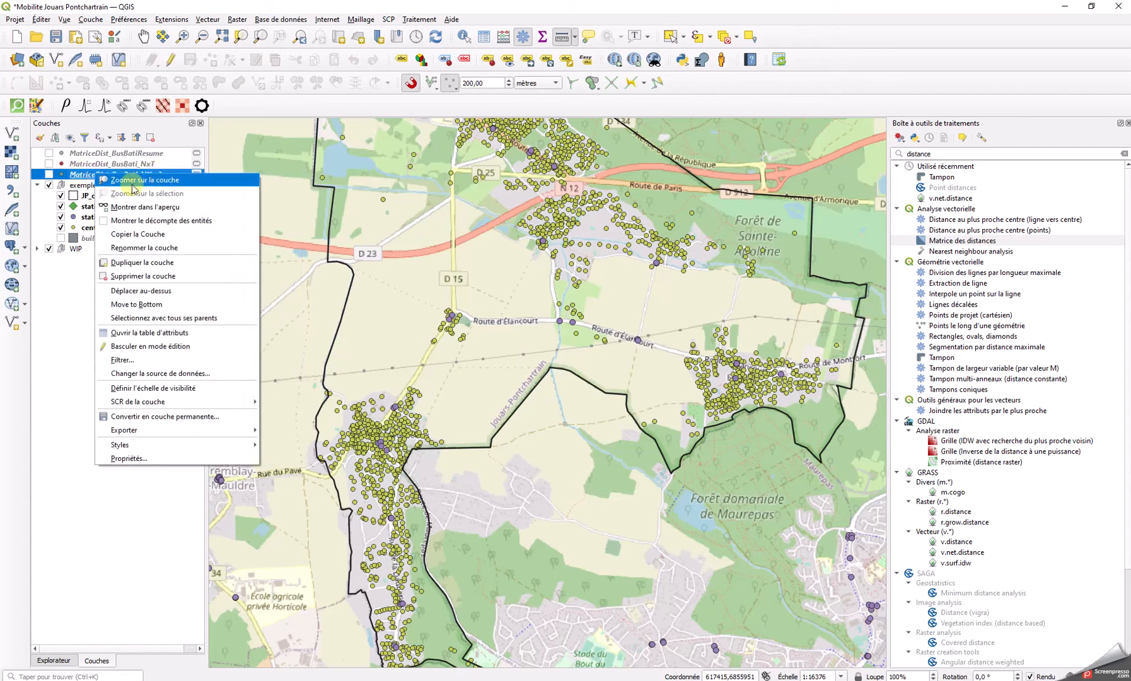
pyautogui.click(82, 178)
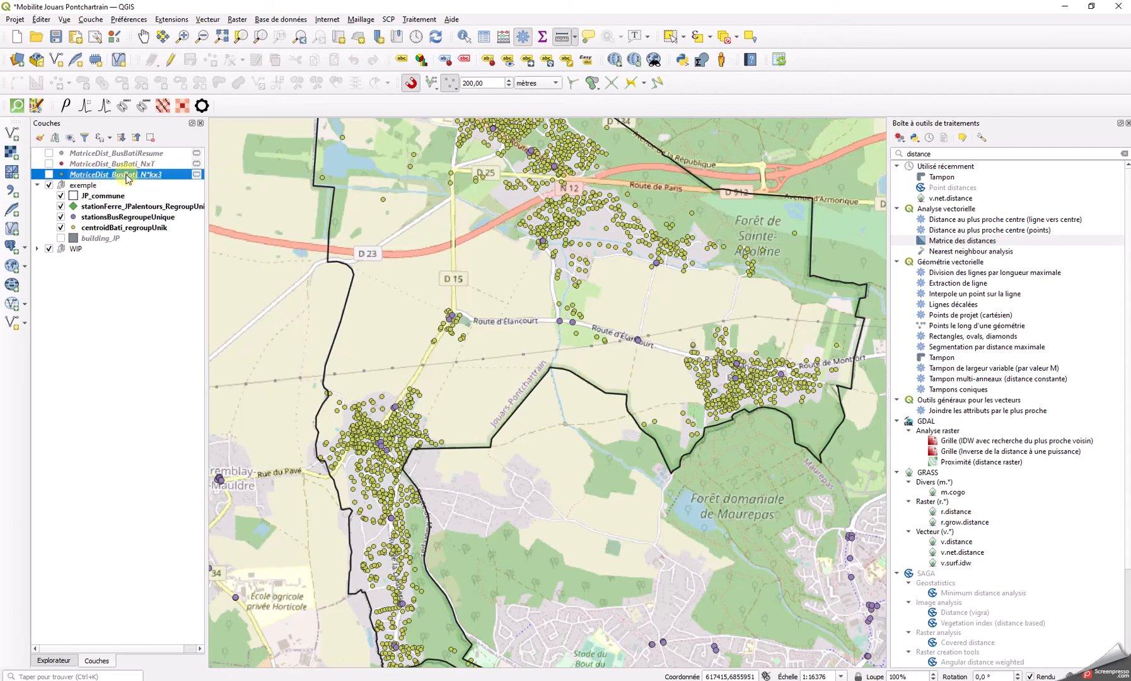
pyautogui.rightClick(126, 175)
pyautogui.click(174, 332)
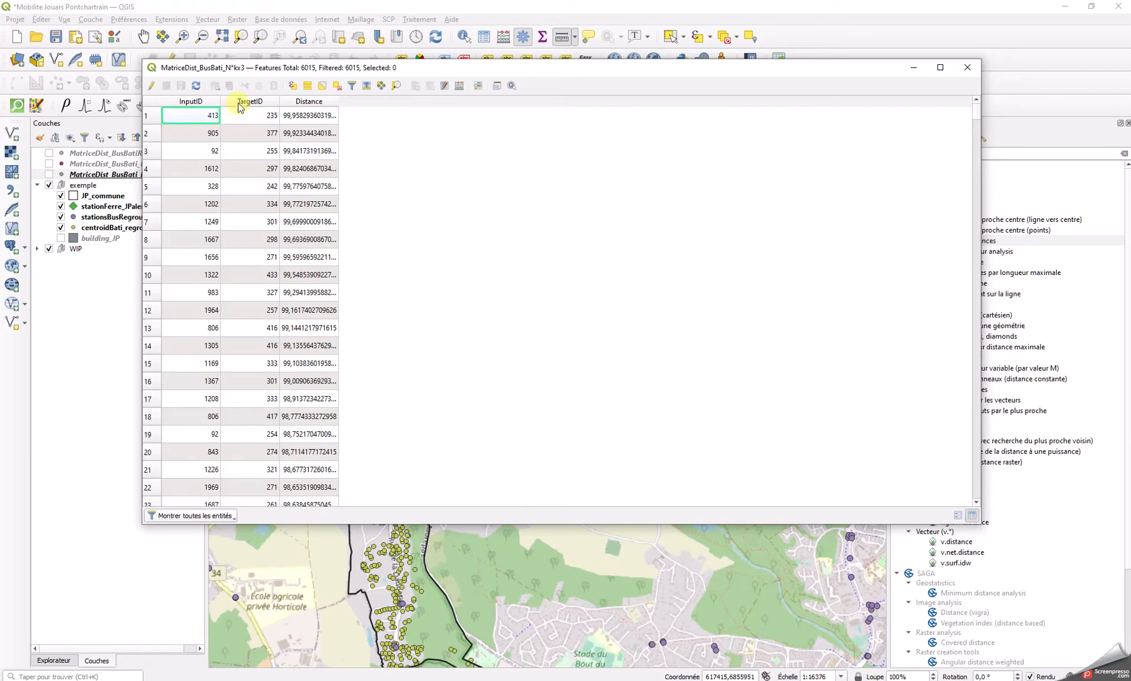
pyautogui.click(247, 119)
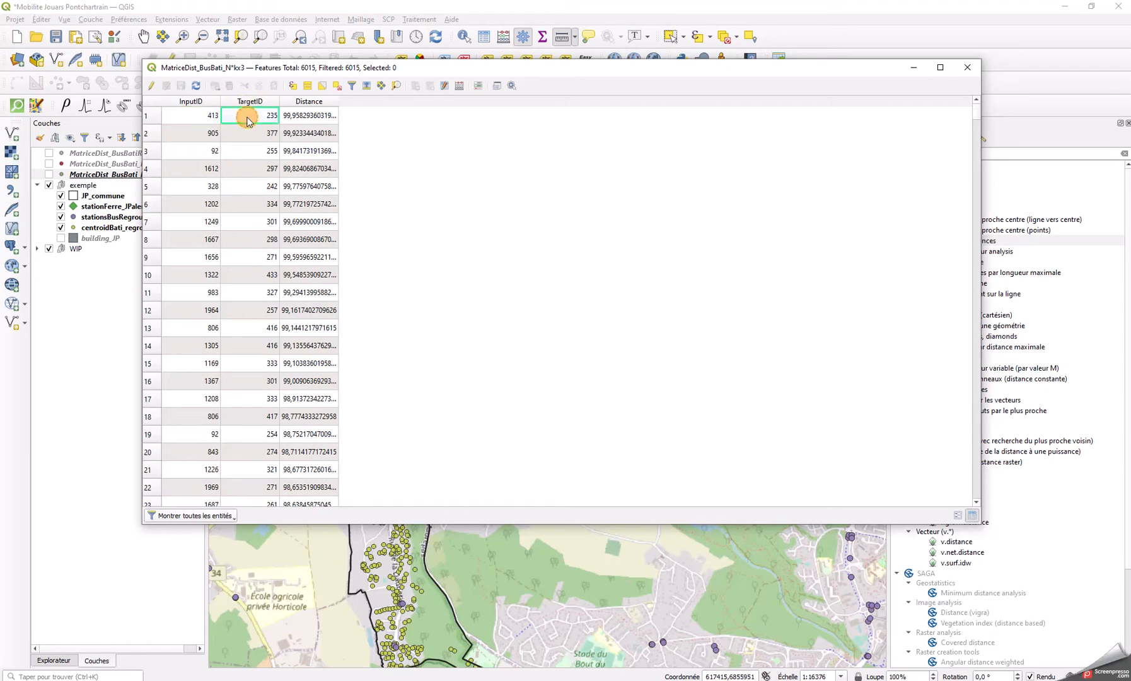
pyautogui.click(199, 102)
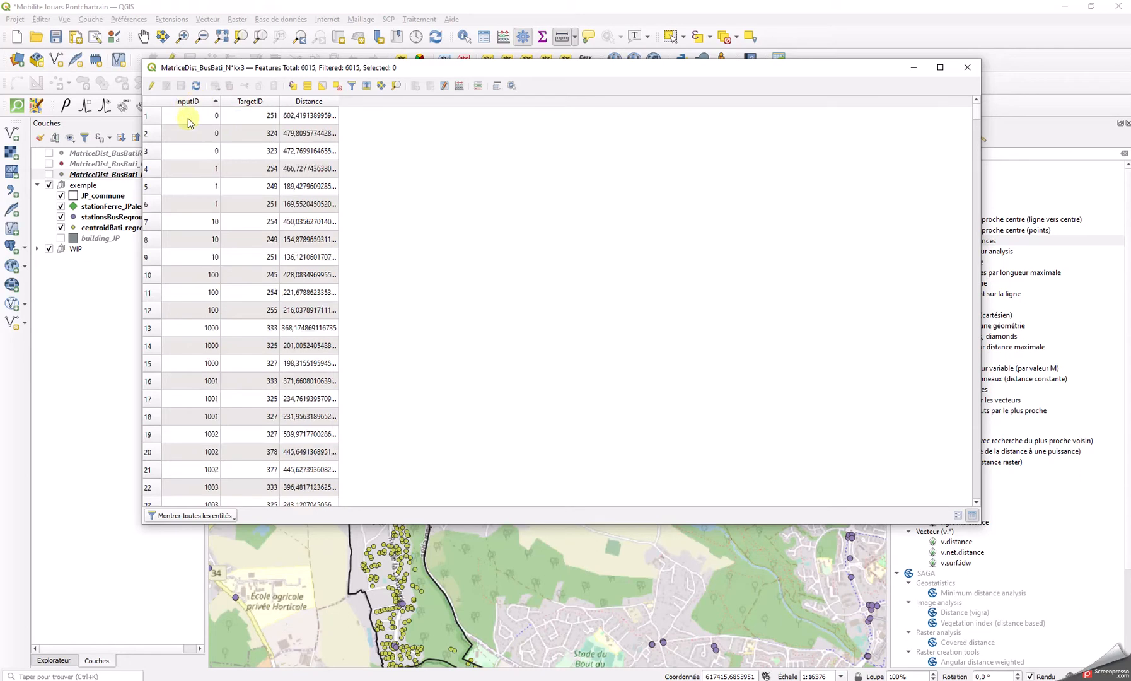
pyautogui.click(967, 68)
# Examine the ID and station columns in the attribute table of MatriceDist_BusBati_NxT, and close it.
pyautogui.rightClick(128, 166)
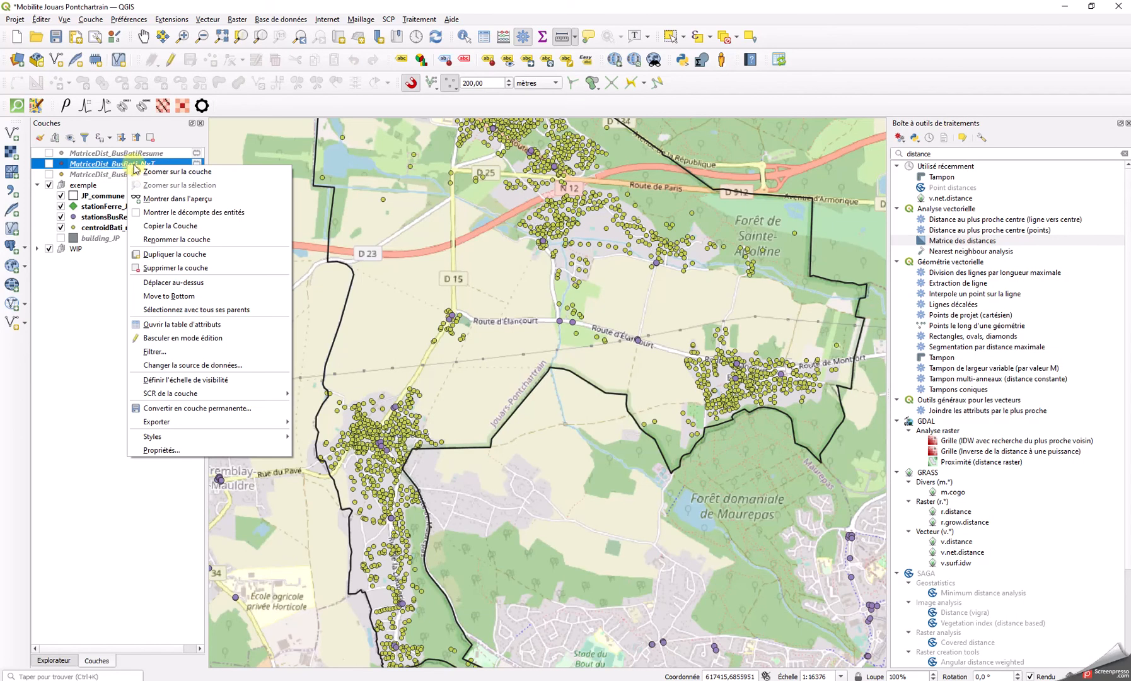
pyautogui.click(189, 325)
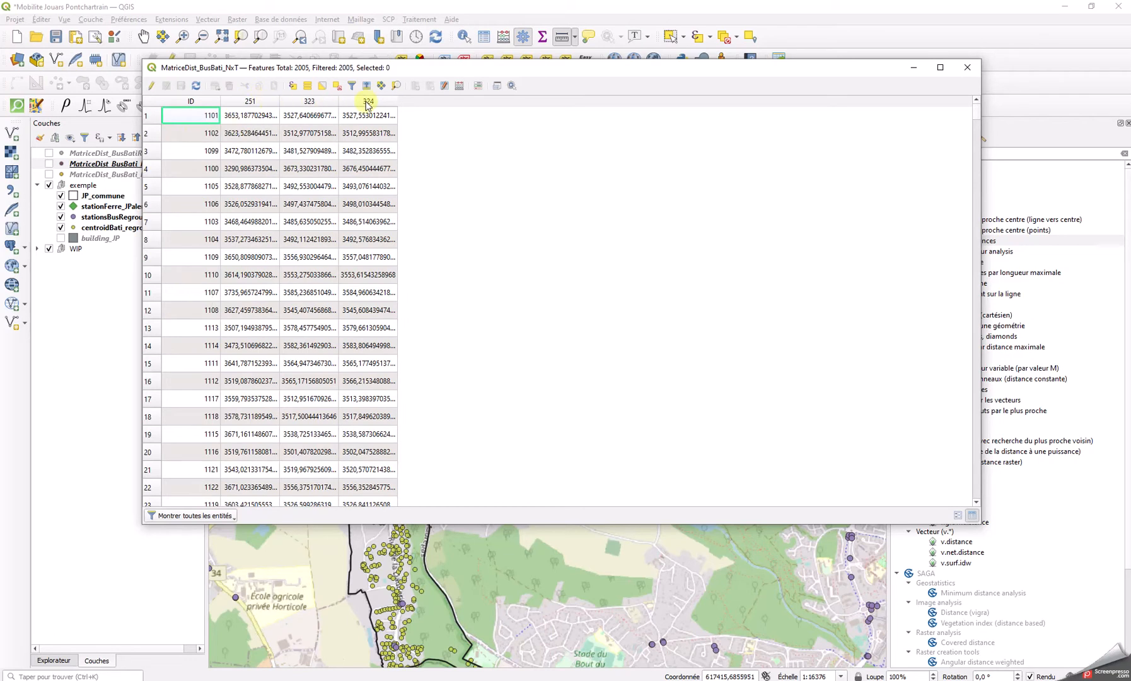
pyautogui.click(965, 68)
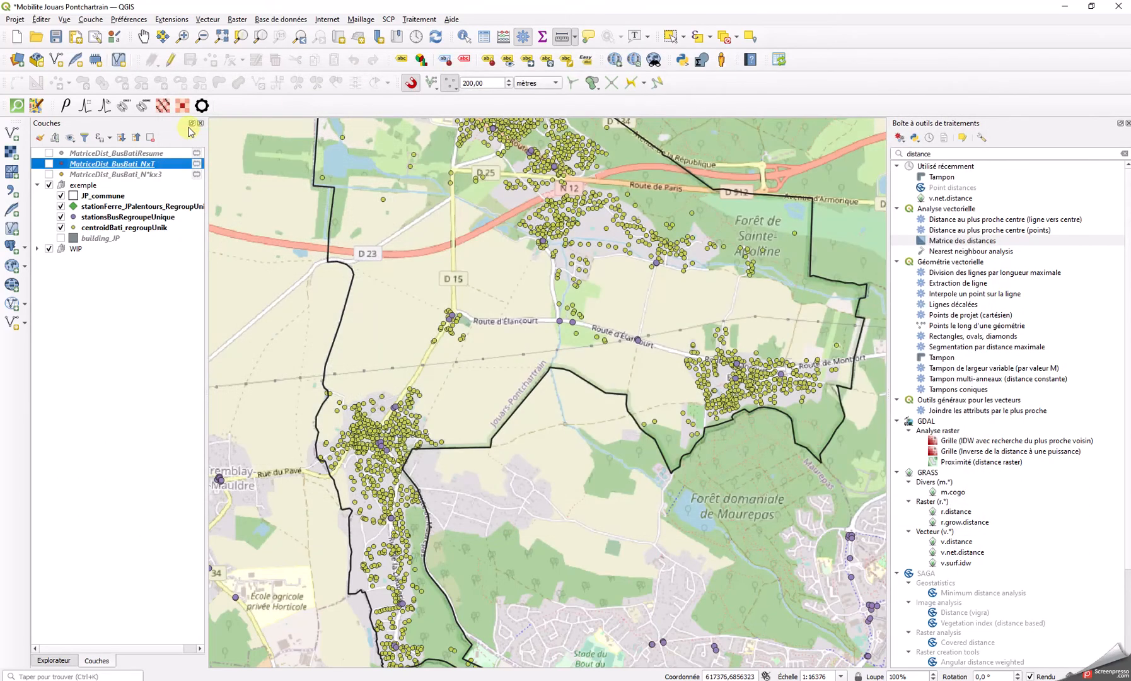
# Examine the MEAN, STDDEV, MIN and MAX values of the first building in the MatriceDist_BusBatiResume attribute table, and close it.
pyautogui.click(95, 156)
pyautogui.rightClick(94, 155)
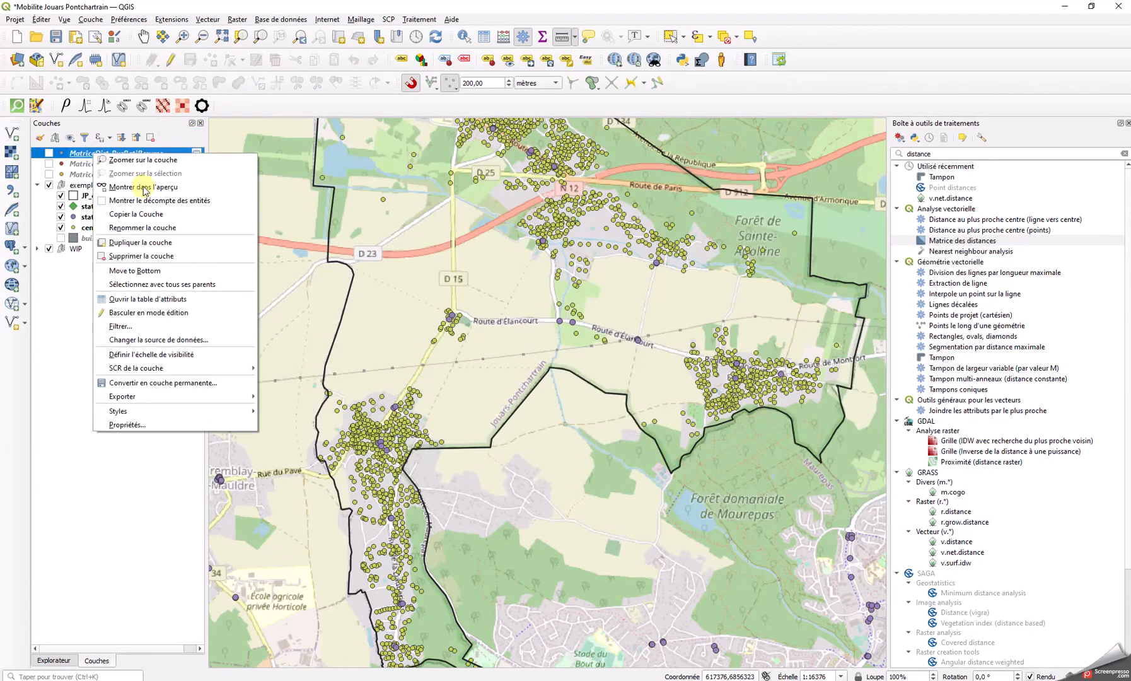
pyautogui.click(165, 299)
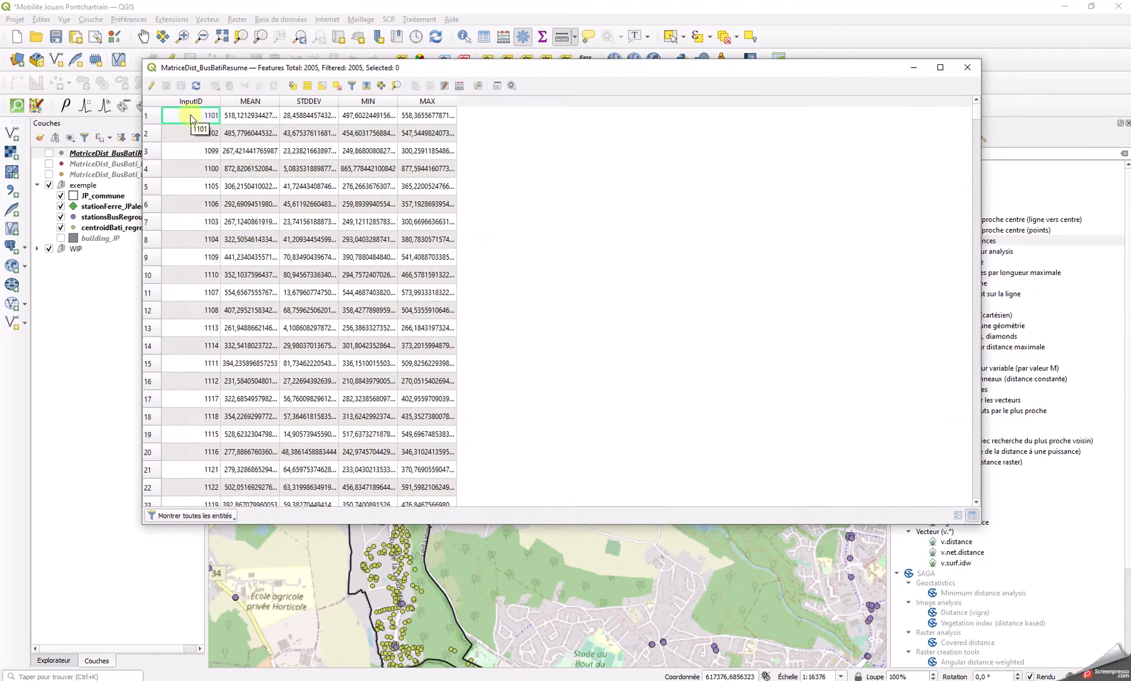
pyautogui.click(258, 115)
pyautogui.click(322, 115)
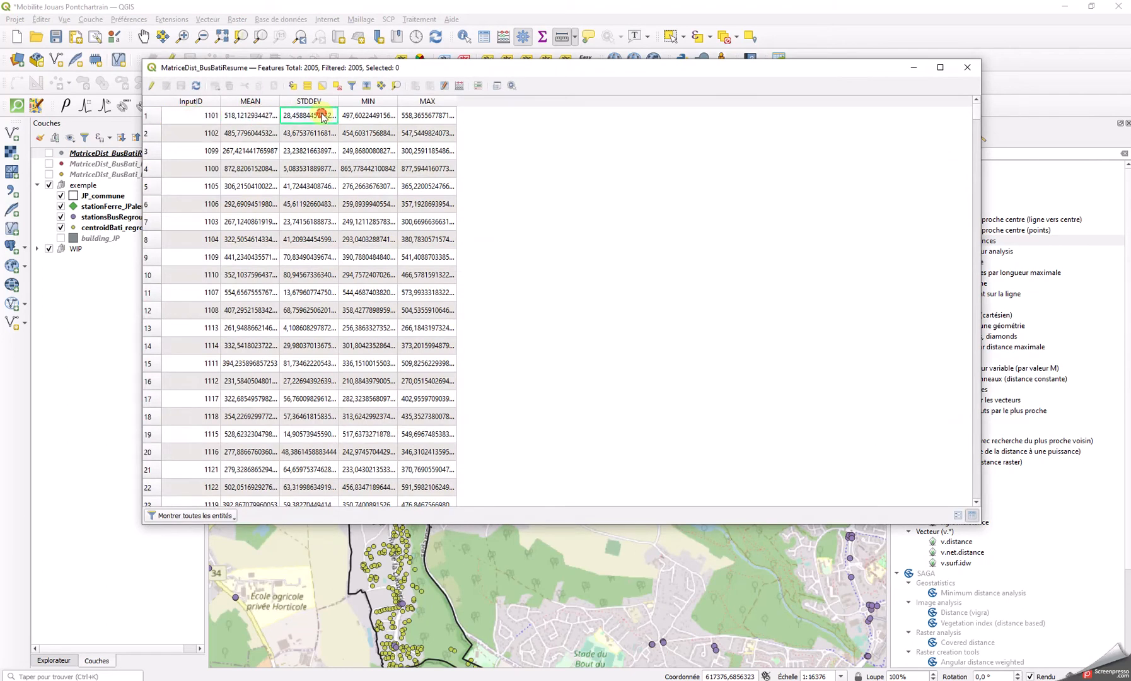
pyautogui.click(377, 116)
pyautogui.click(422, 116)
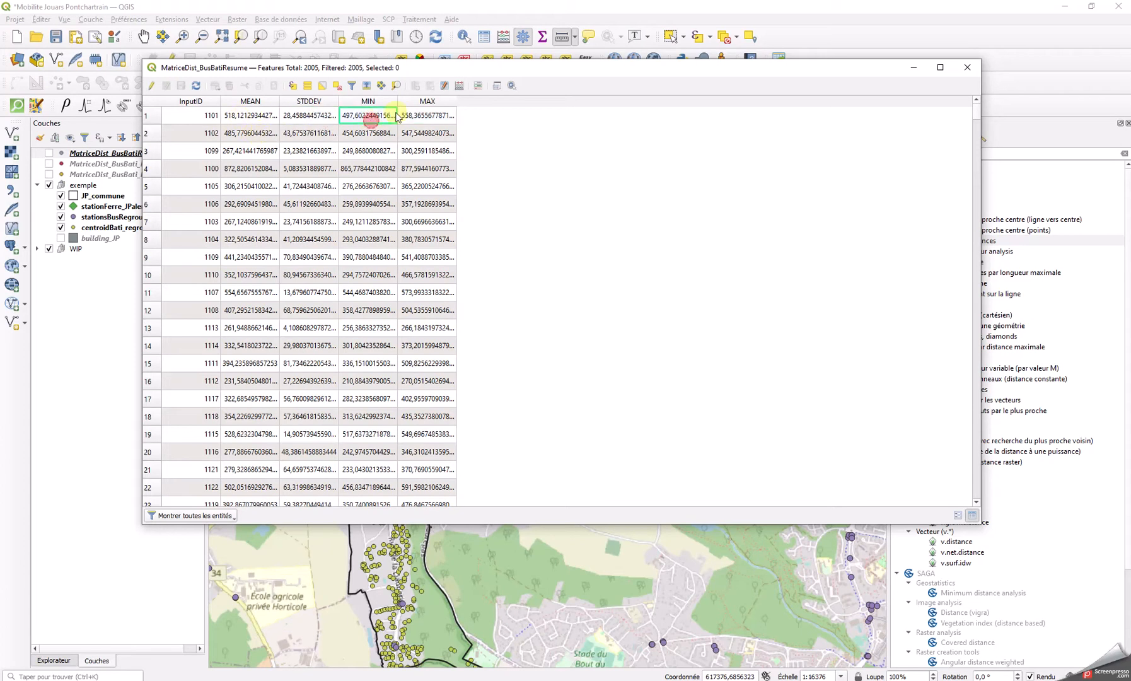
pyautogui.click(966, 67)
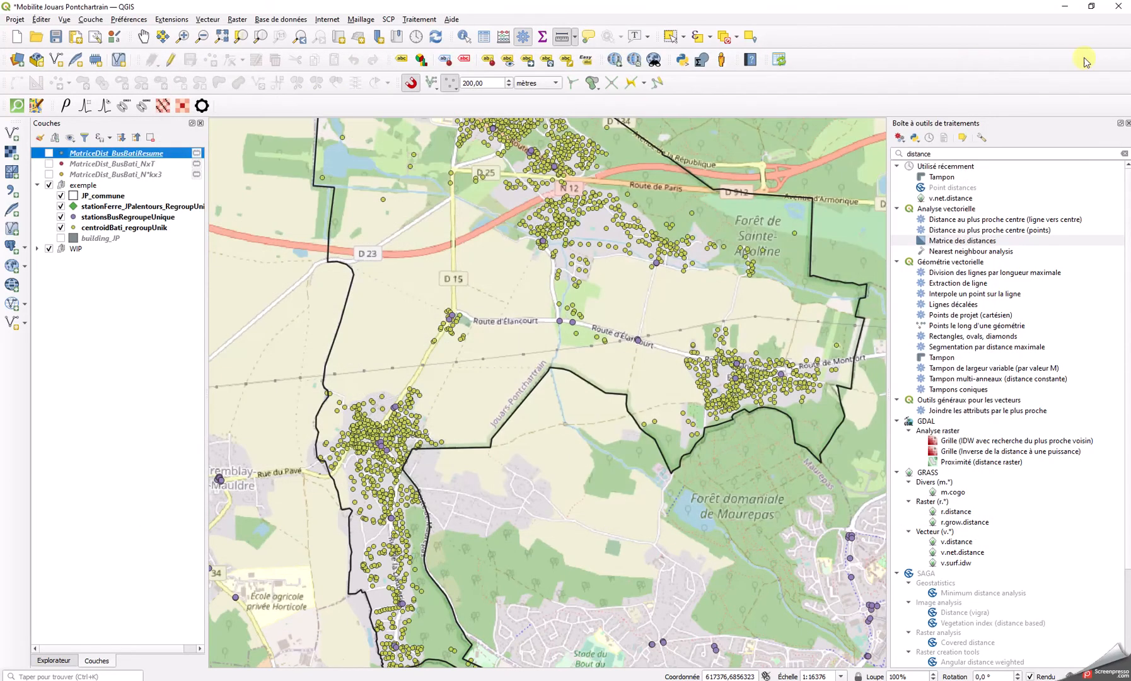
# Run Matrice des distances from centroidBati_regroupUnik to stationsBusRegroupeUnique as a linear N*k x 3 matrix, using only the 1 nearest target point.
pyautogui.doubleClick(952, 240)
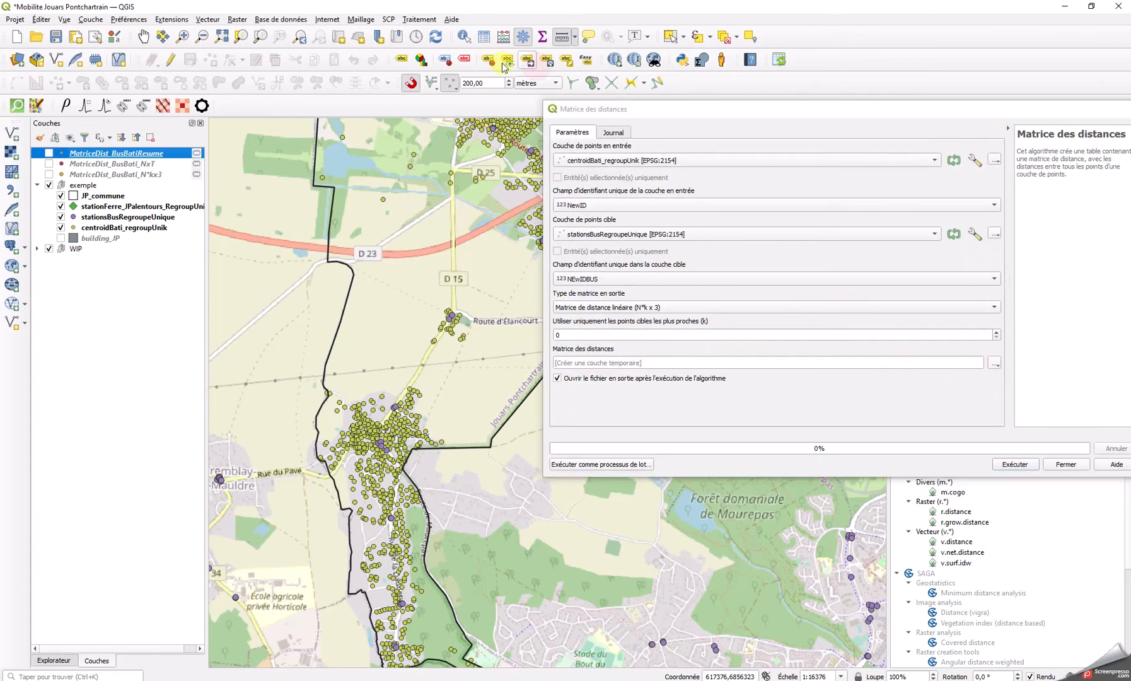
pyautogui.moveTo(722, 116); pyautogui.dragTo(551, 112)
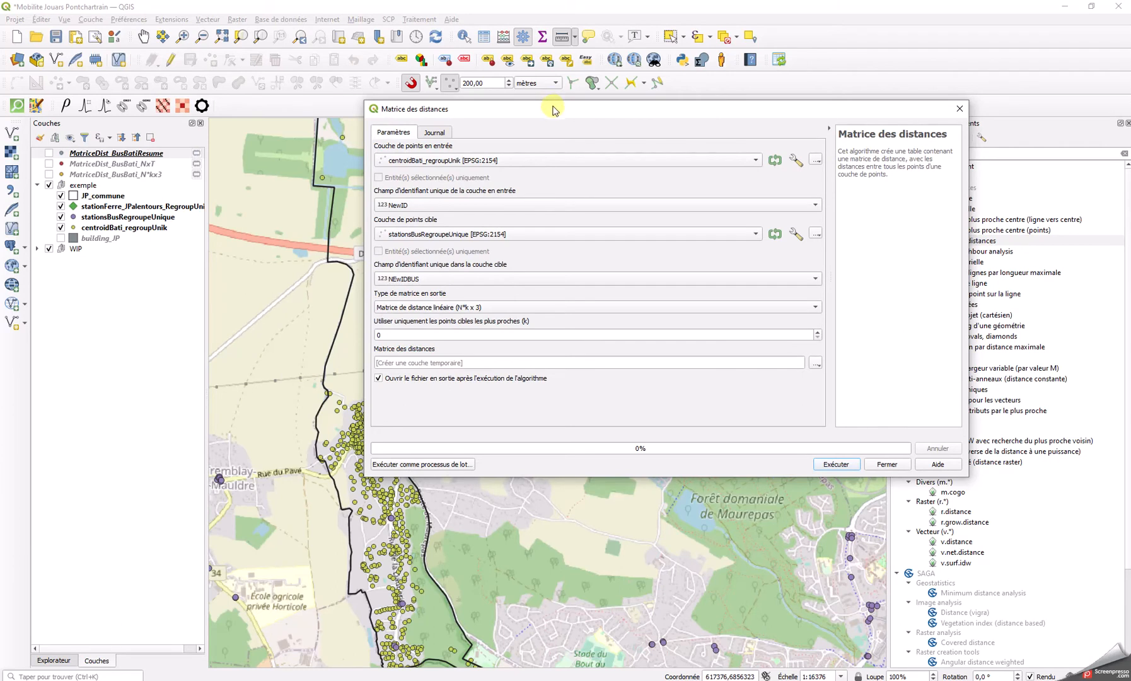
pyautogui.moveTo(553, 108); pyautogui.dragTo(500, 134)
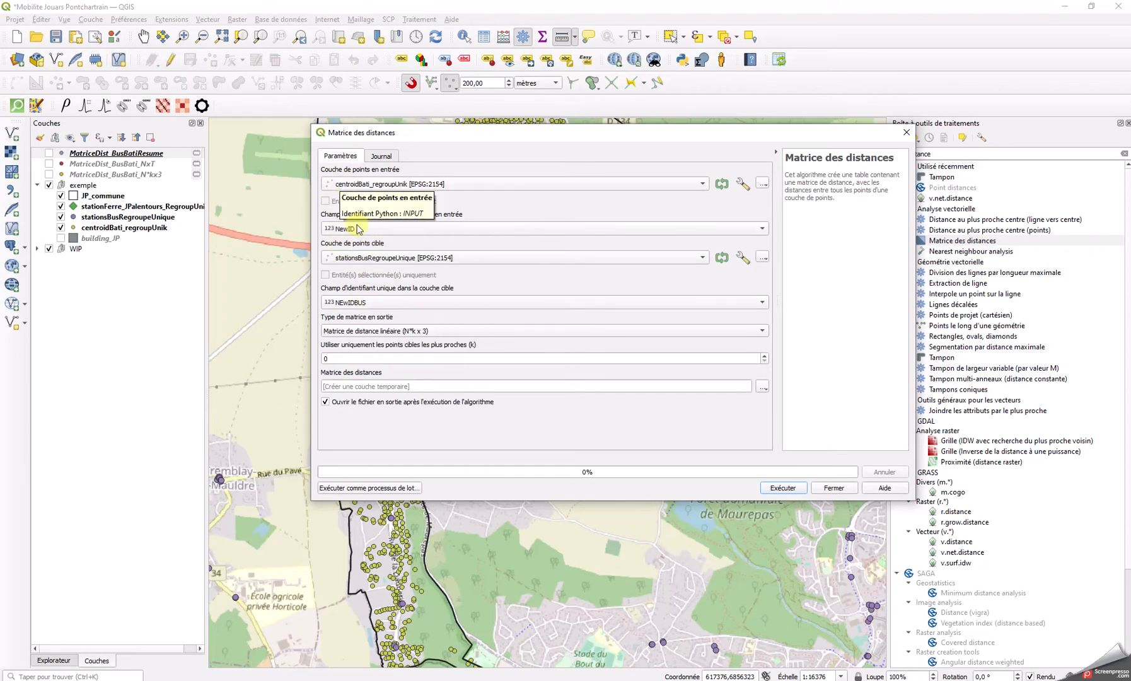
pyautogui.click(382, 332)
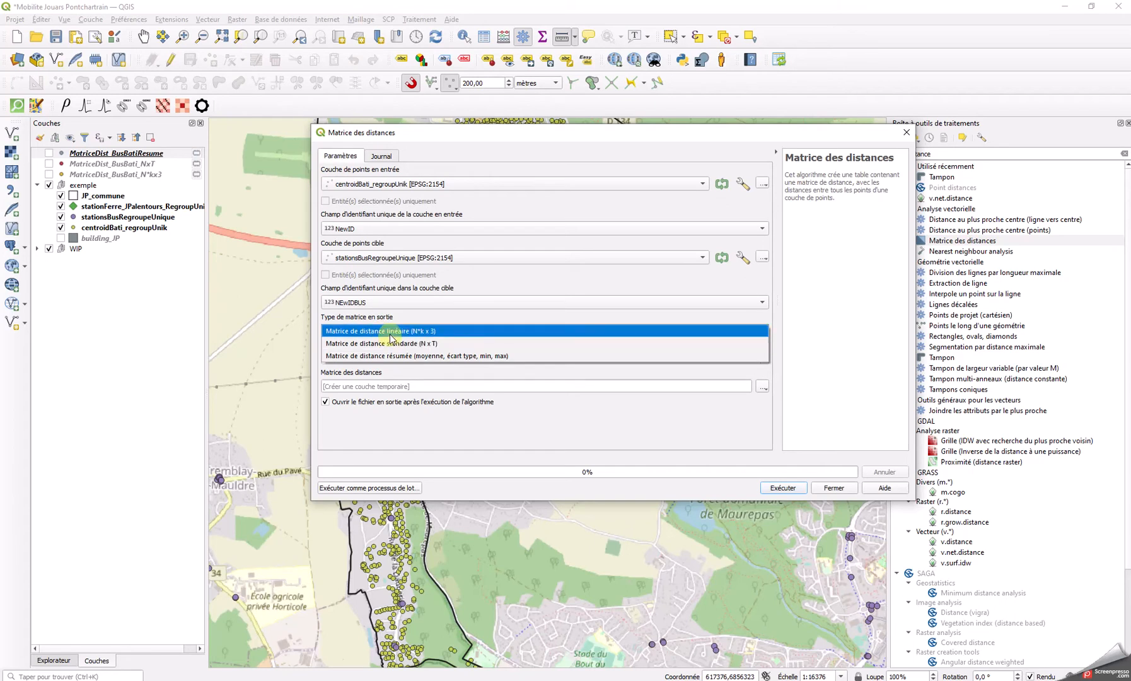
pyautogui.click(392, 334)
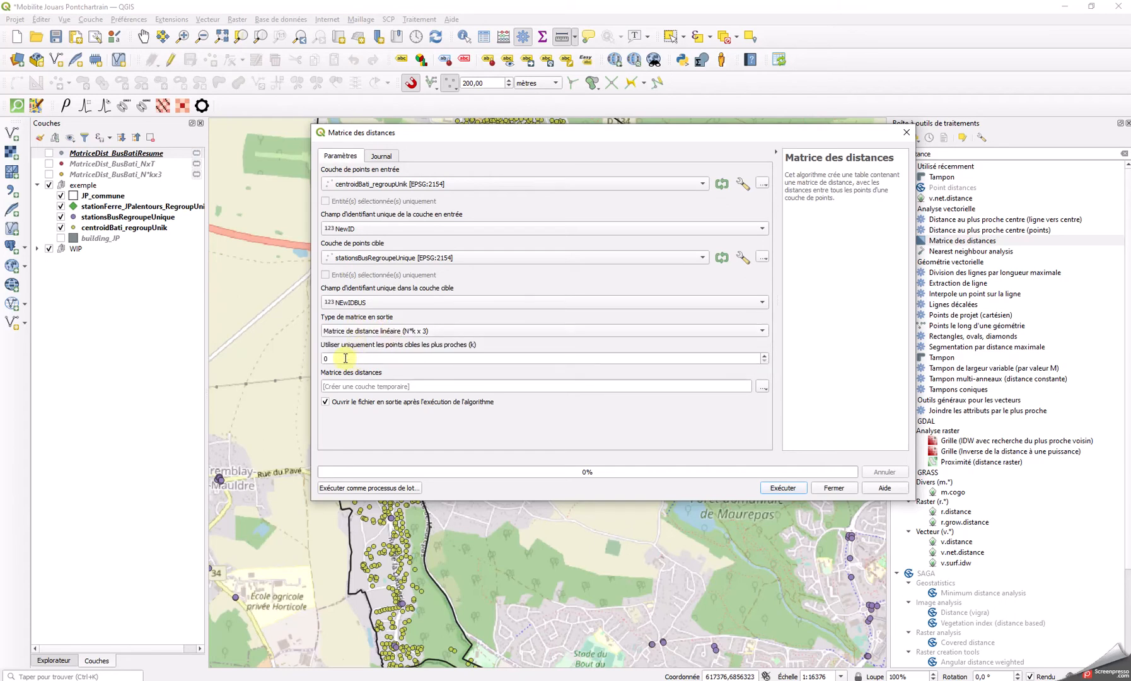
pyautogui.moveTo(347, 358); pyautogui.dragTo(296, 358)
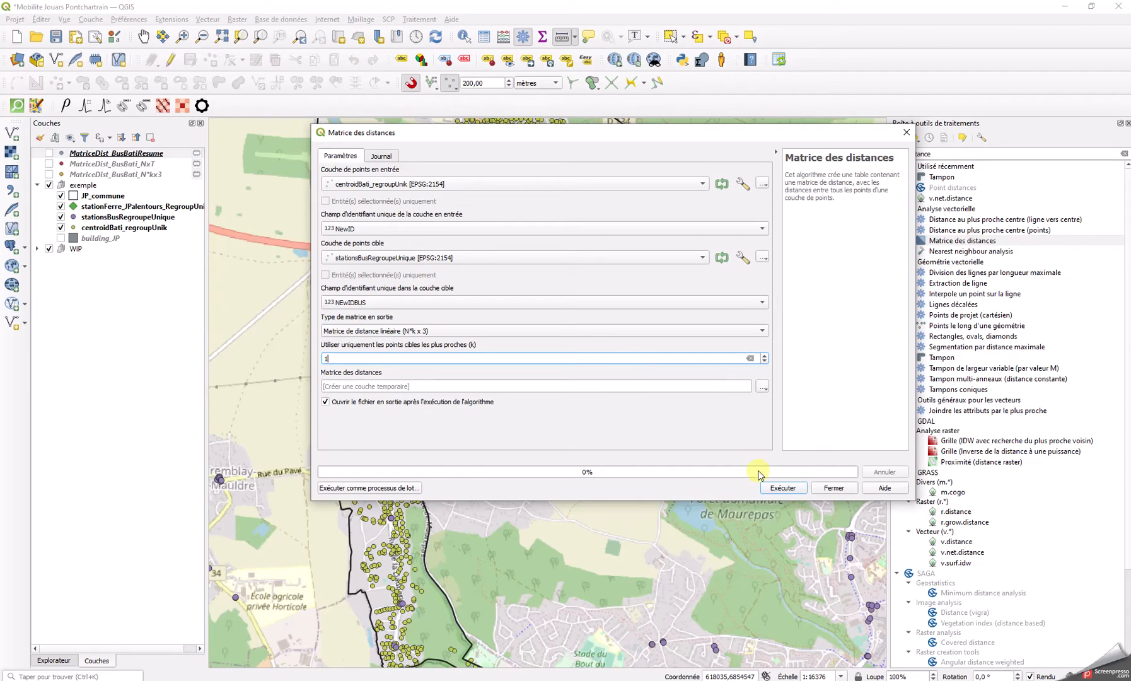
pyautogui.click(784, 488)
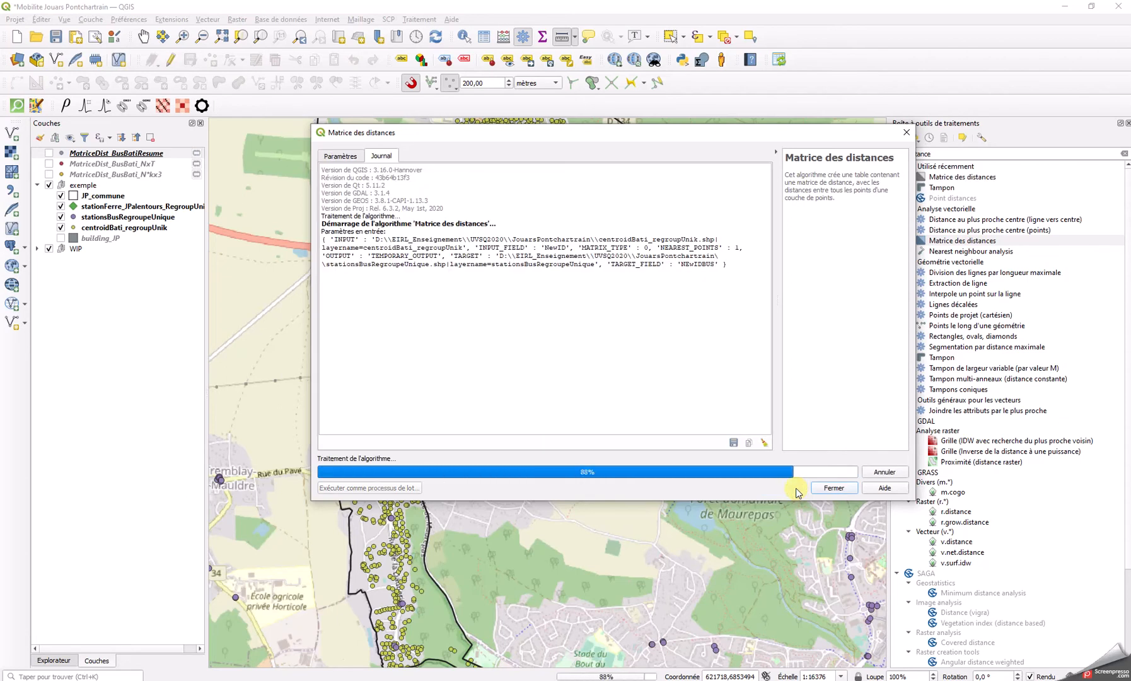
pyautogui.click(834, 488)
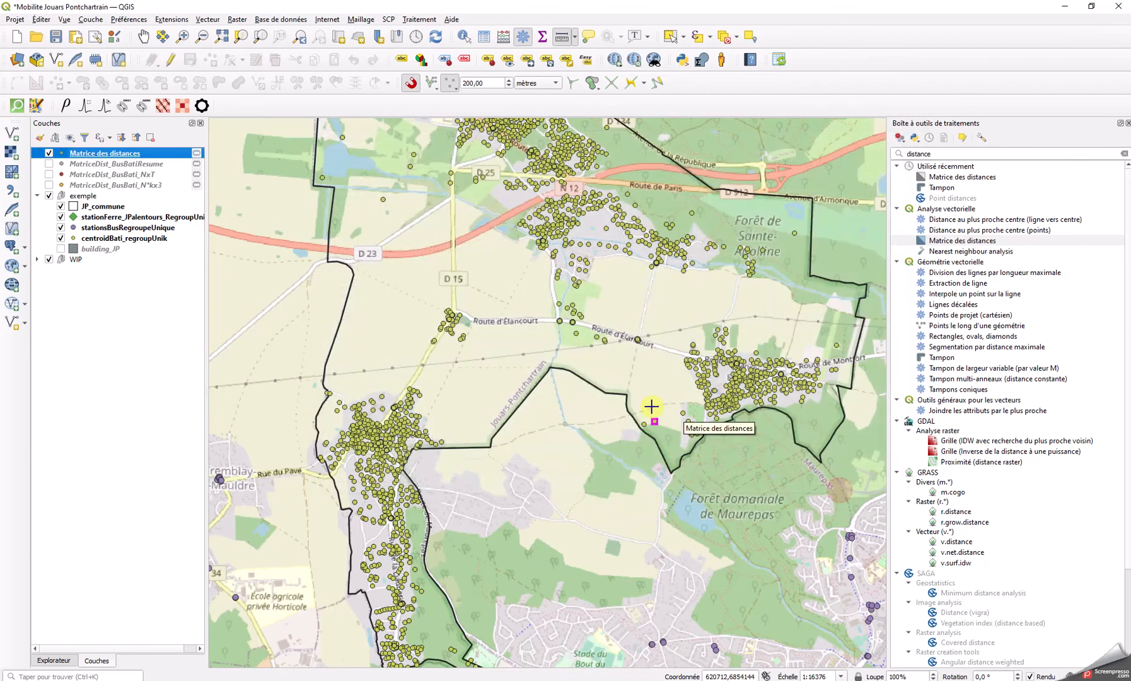
# Examine the Matrice des distances attribute table sorted by descending Distance, select the farthest building's InputID, and move the table off the map.
pyautogui.rightClick(100, 155)
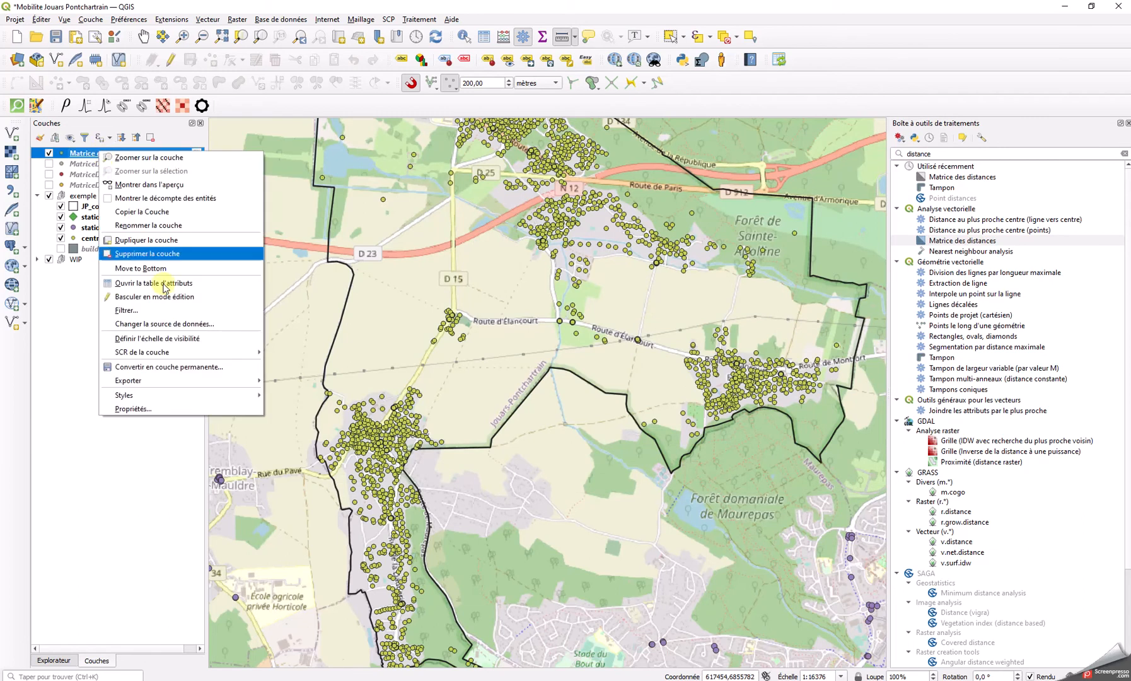
pyautogui.click(163, 284)
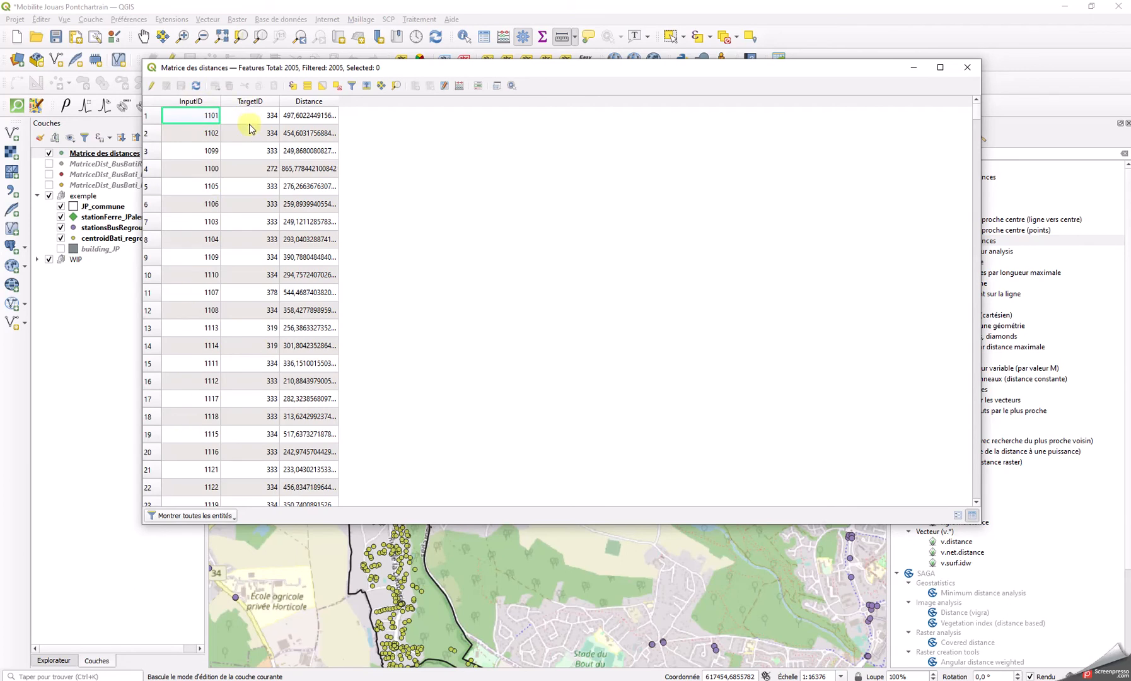
pyautogui.click(311, 102)
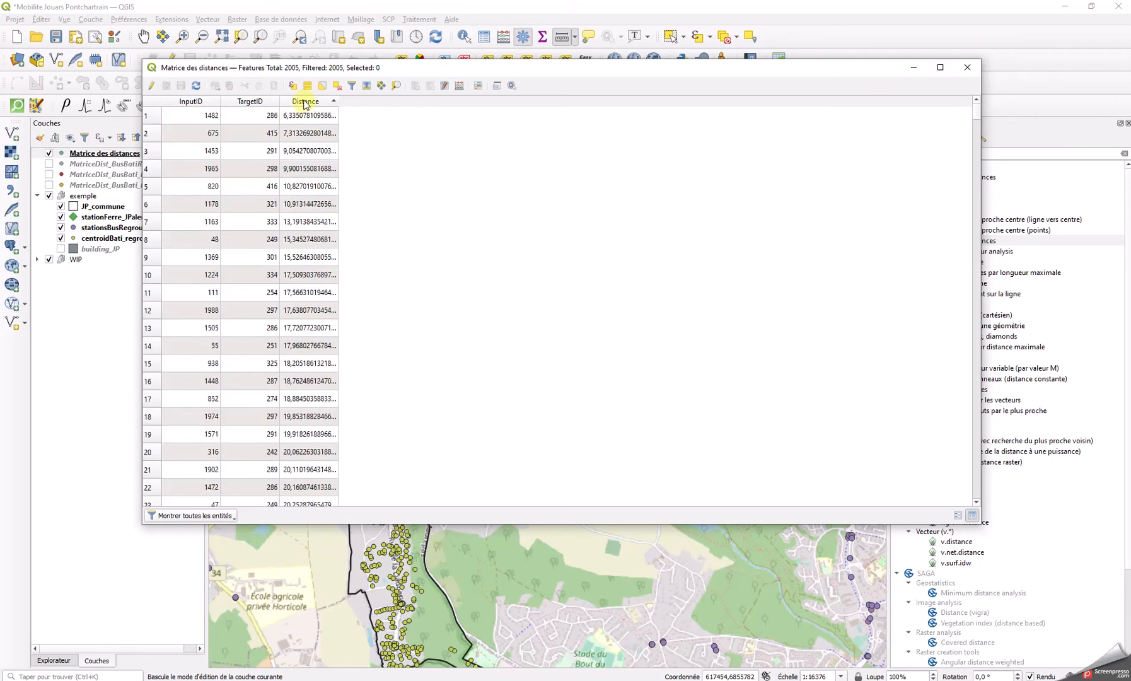
pyautogui.click(304, 103)
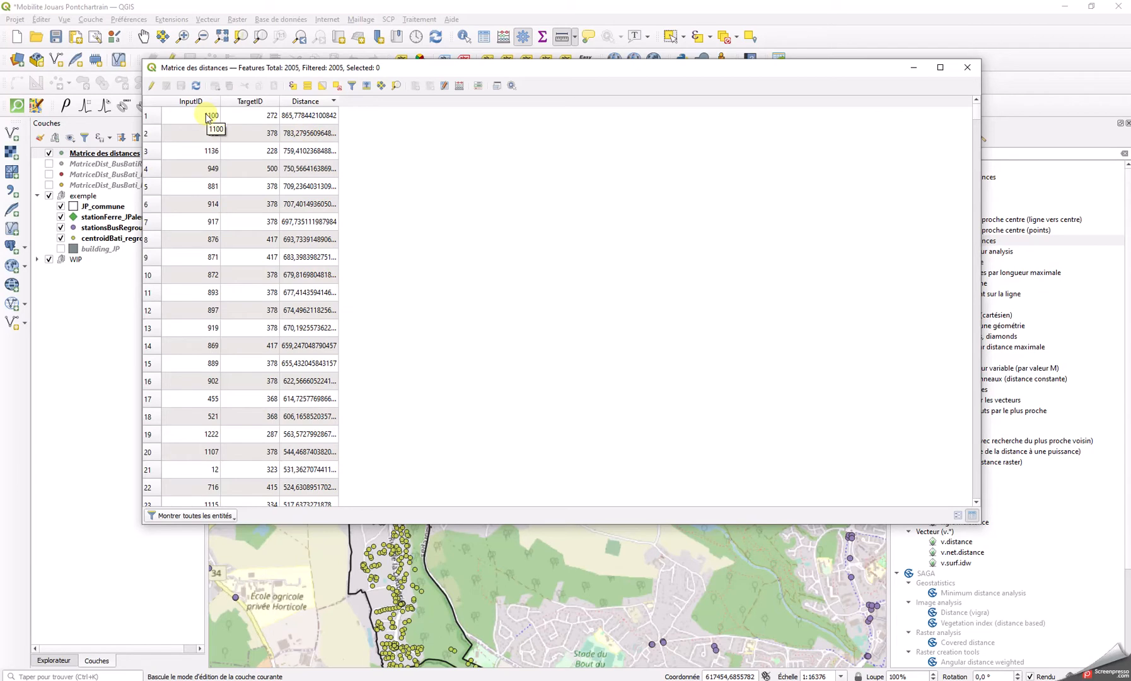
pyautogui.click(200, 116)
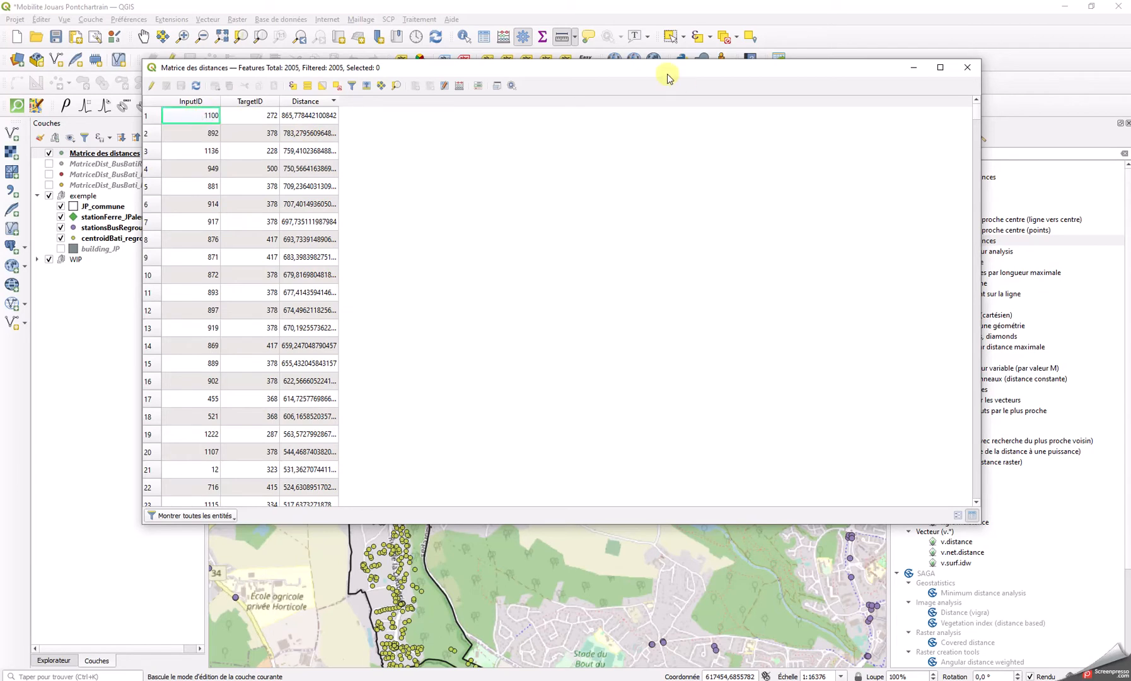
pyautogui.moveTo(610, 68); pyautogui.dragTo(1129, 70)
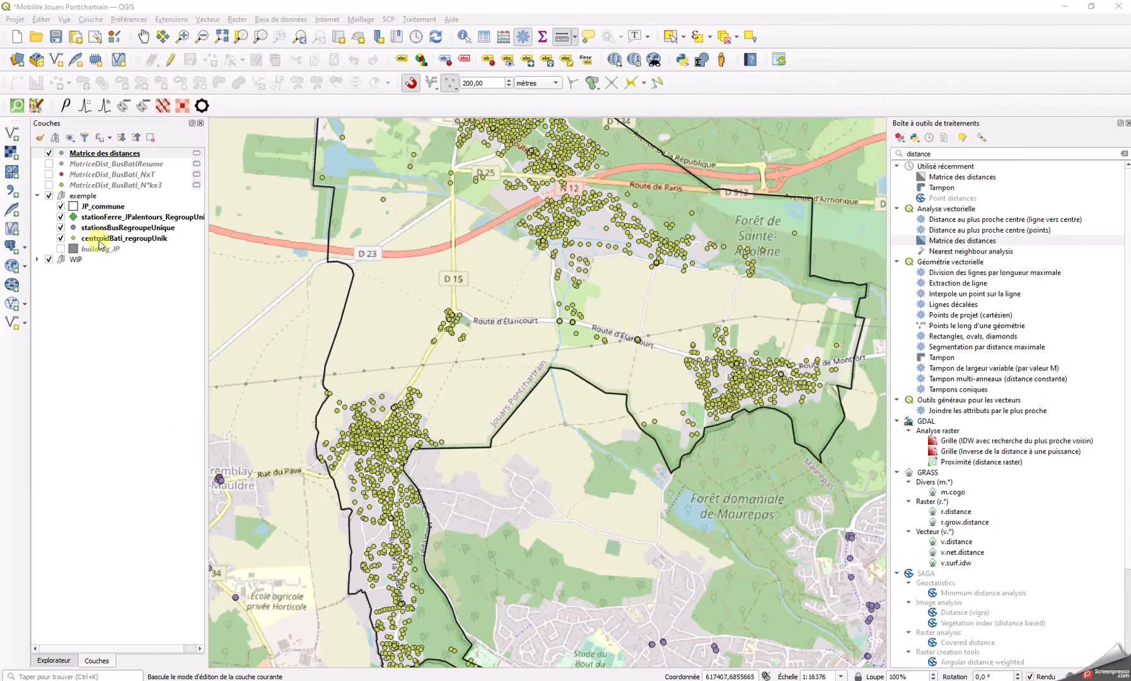
# Select building NewID 1100 in the centroidBati_regroupUnik attribute table, zoom the map to it, and minimise the table.
pyautogui.rightClick(100, 245)
pyautogui.click(180, 398)
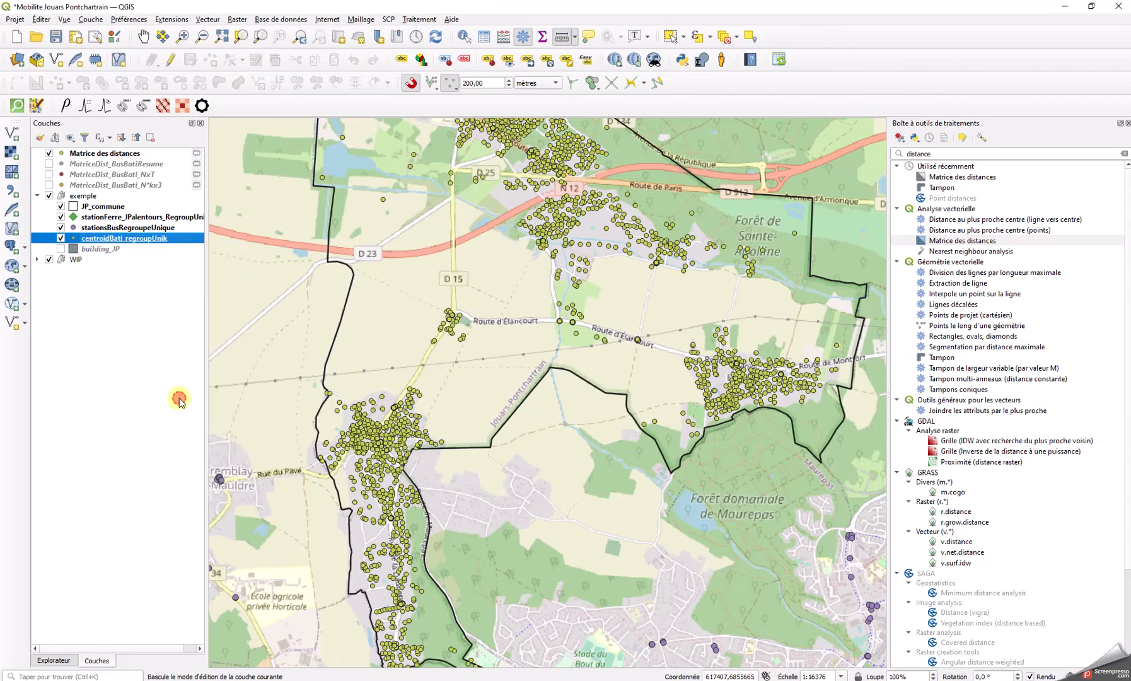
pyautogui.click(189, 102)
pyautogui.moveTo(974, 114); pyautogui.dragTo(979, 324)
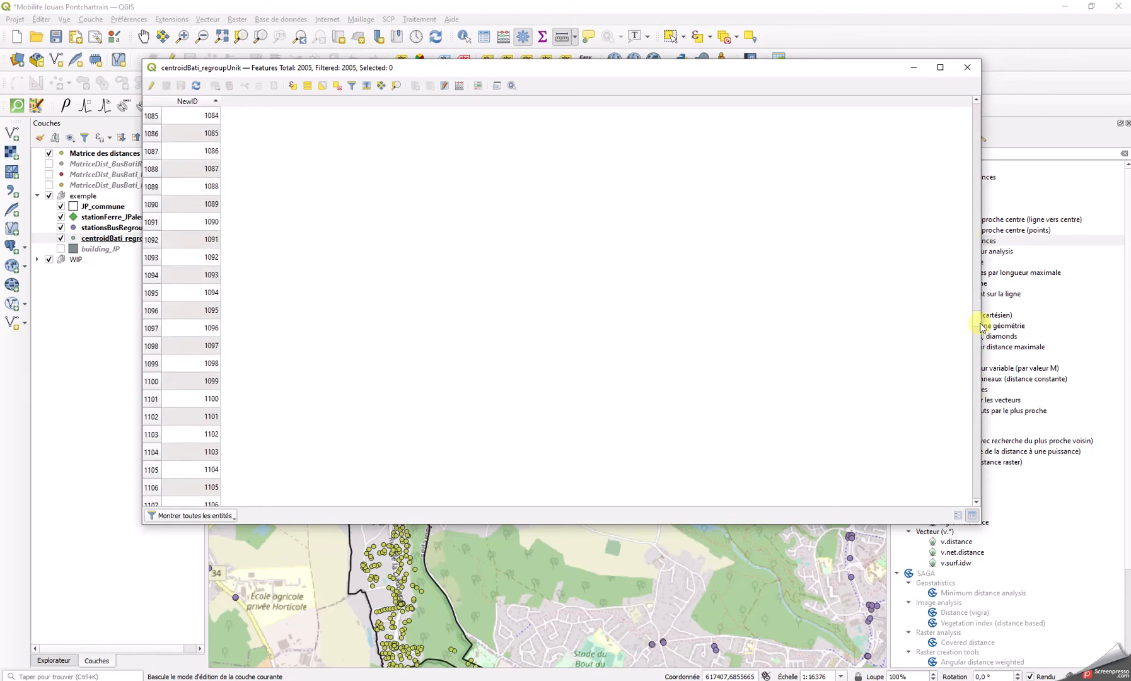
pyautogui.click(151, 400)
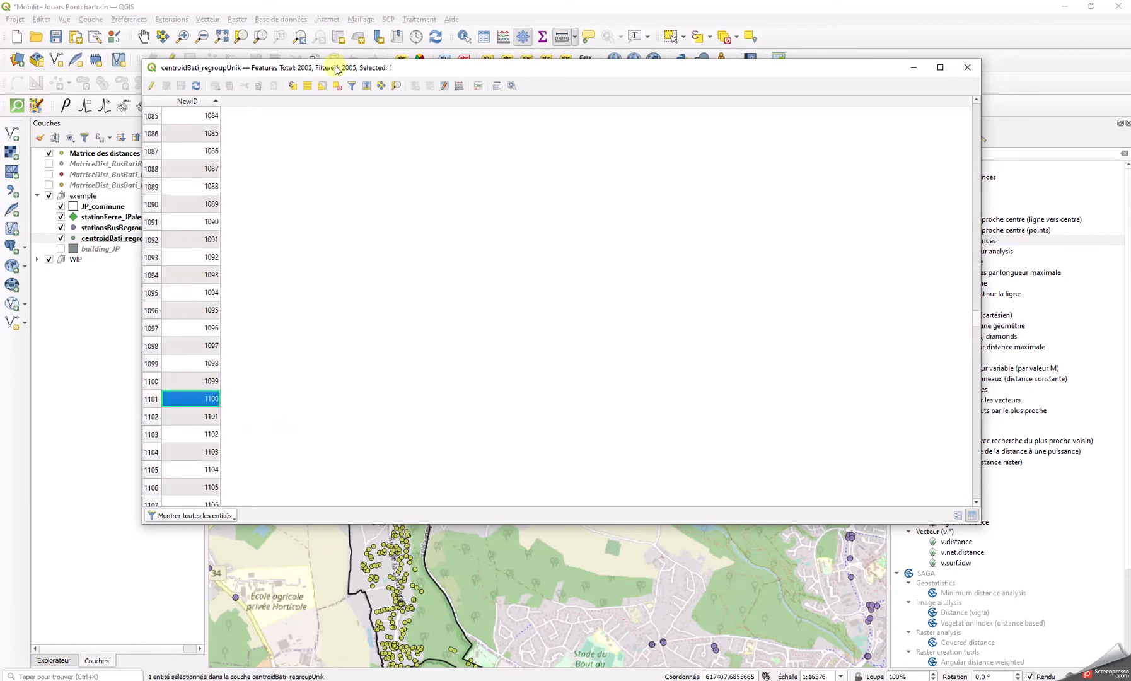
pyautogui.click(397, 87)
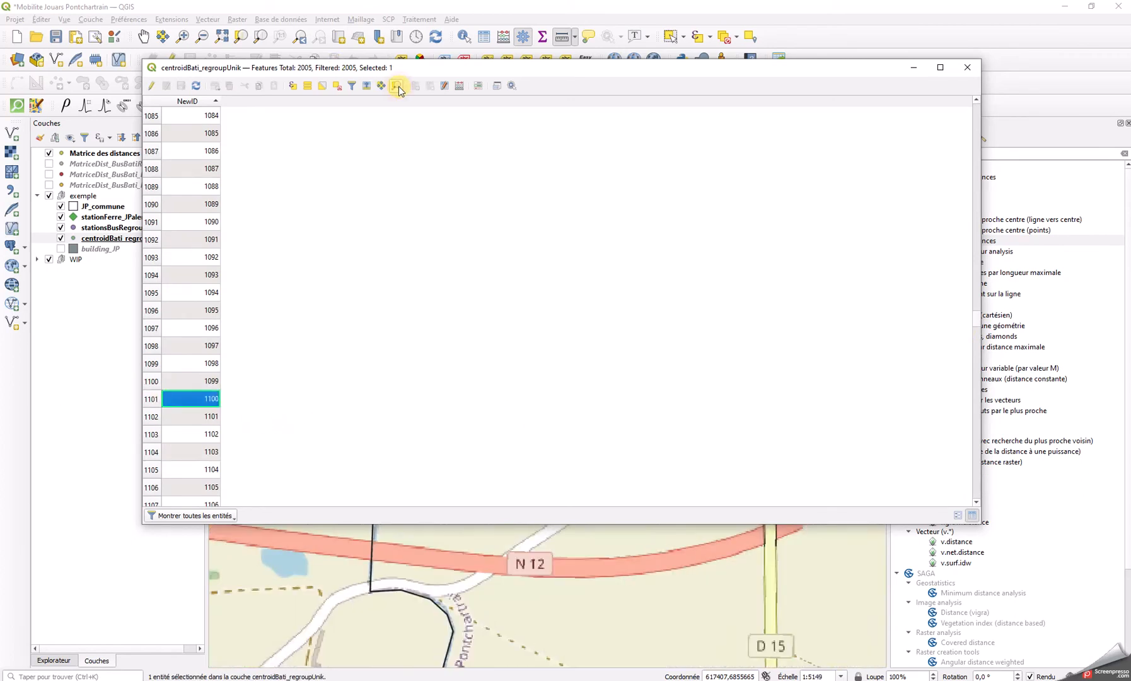
pyautogui.moveTo(980, 158); pyautogui.dragTo(259, 156)
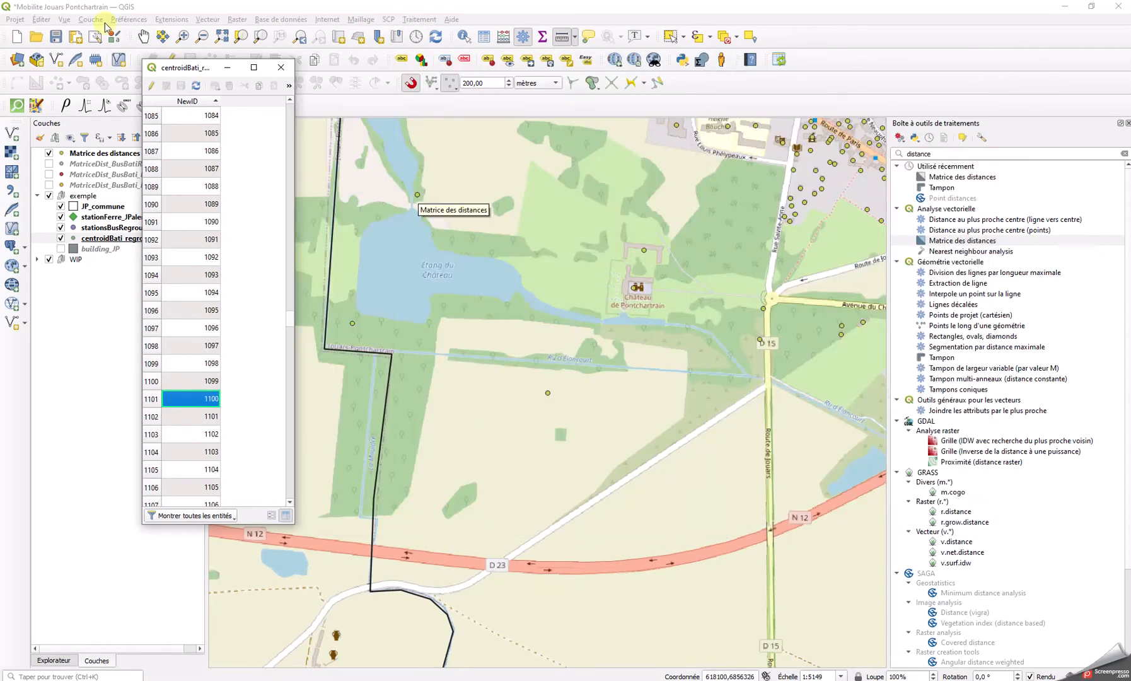
pyautogui.click(224, 68)
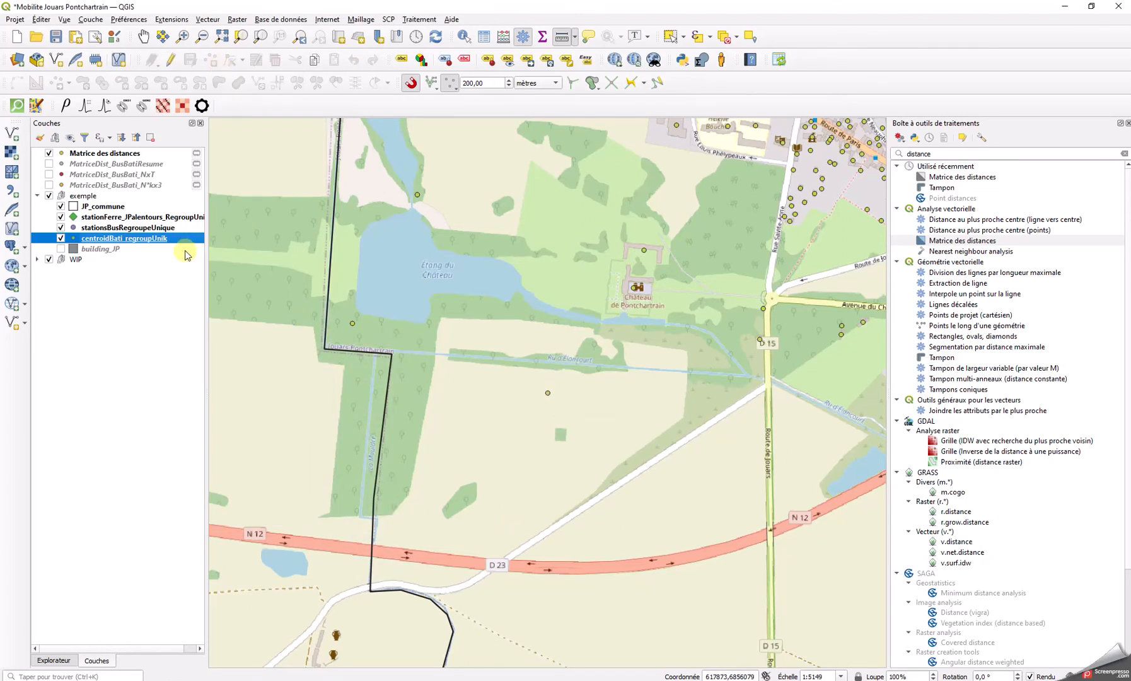
# Hide the Matrice des distances layer, keeping stationsBusRegroupeUnique and centroidBati_regroupUnik displayed.
pyautogui.click(60, 228)
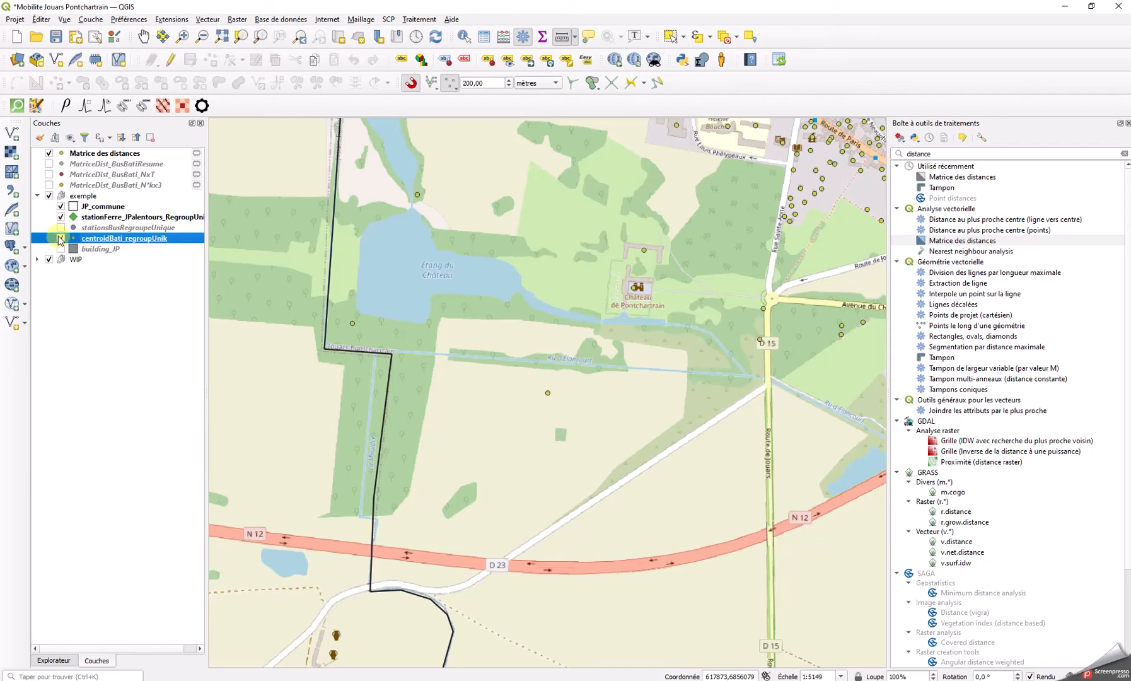
pyautogui.click(60, 238)
pyautogui.click(49, 153)
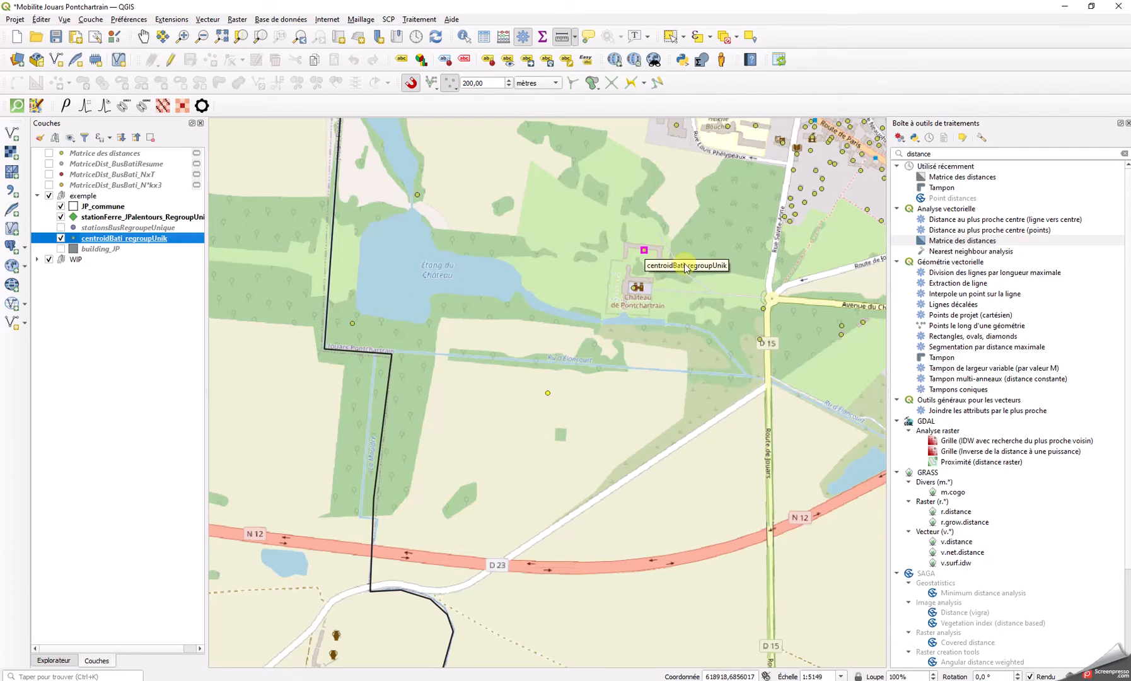
pyautogui.click(60, 227)
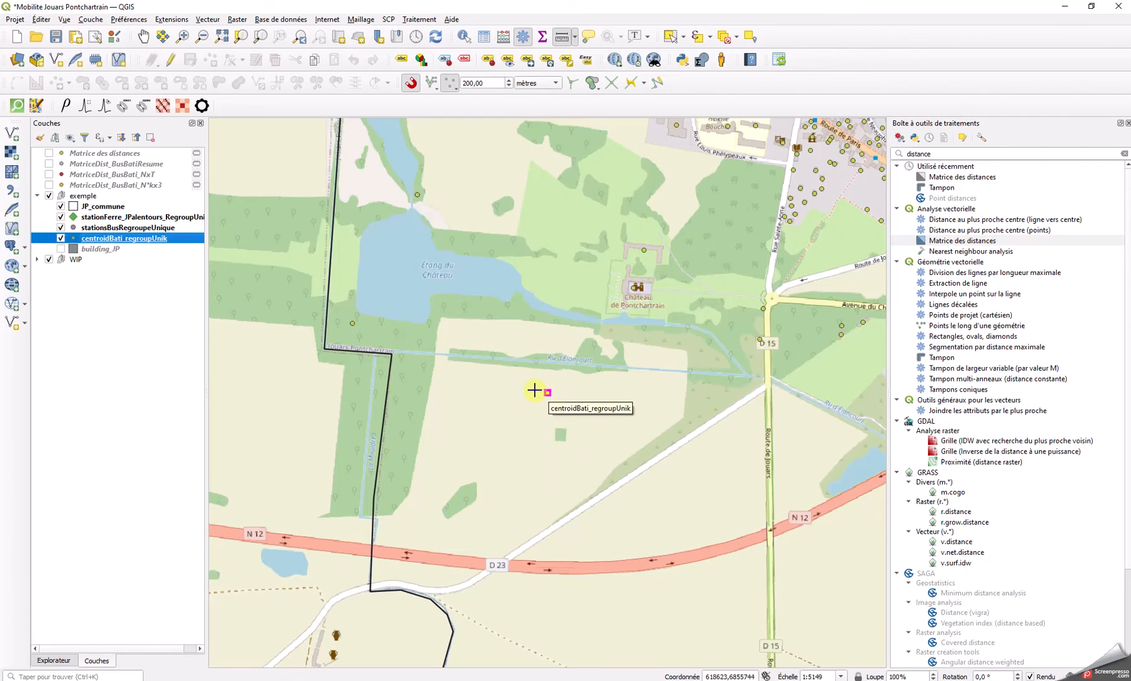
# Measure the straight-line distance between the isolated building south-east of the Étang du Château and the surrounding bus stations, and close the measurement.
pyautogui.scroll(-1, 534, 389)
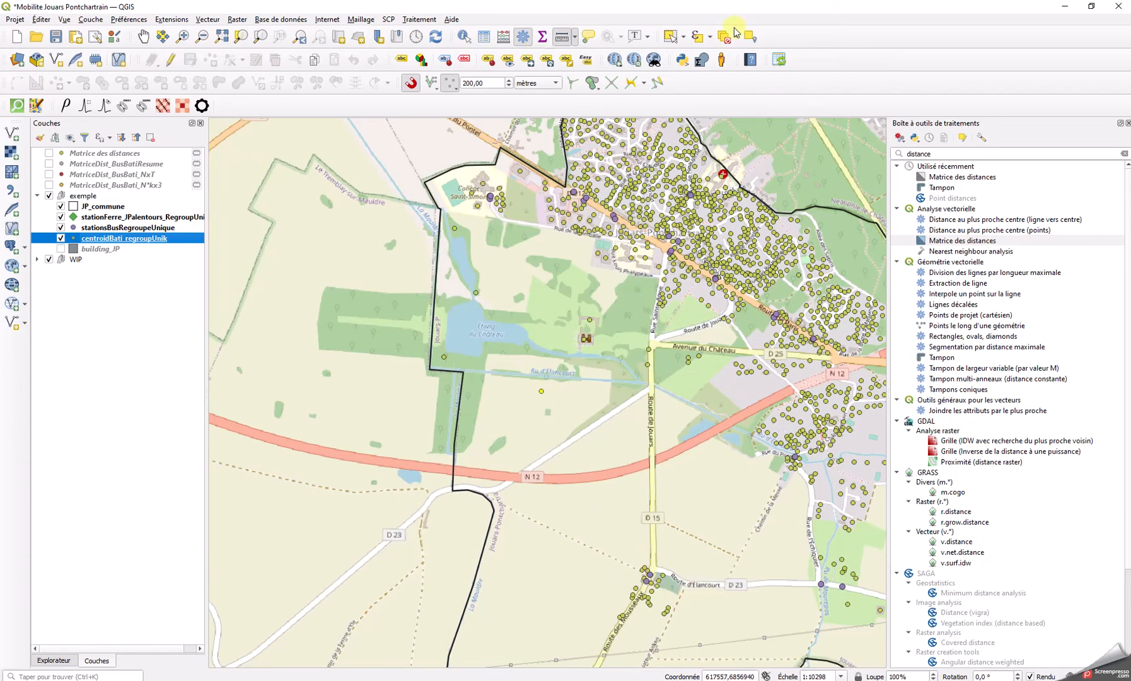
pyautogui.click(562, 39)
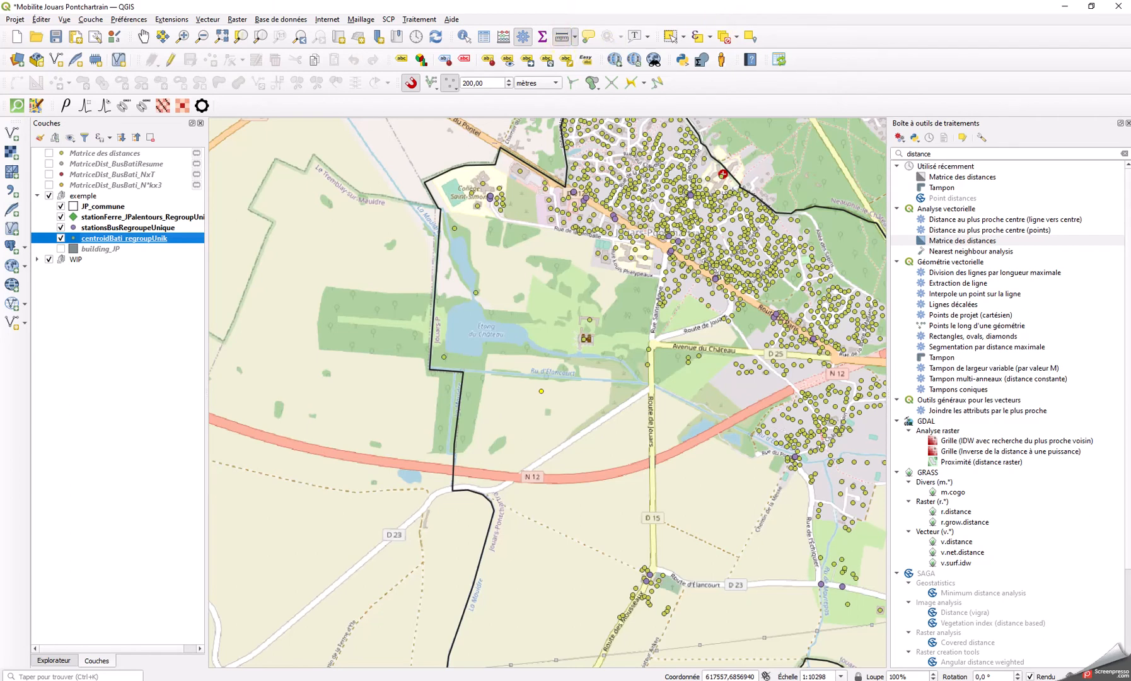
pyautogui.moveTo(810, 297); pyautogui.dragTo(252, 231)
pyautogui.click(241, 197)
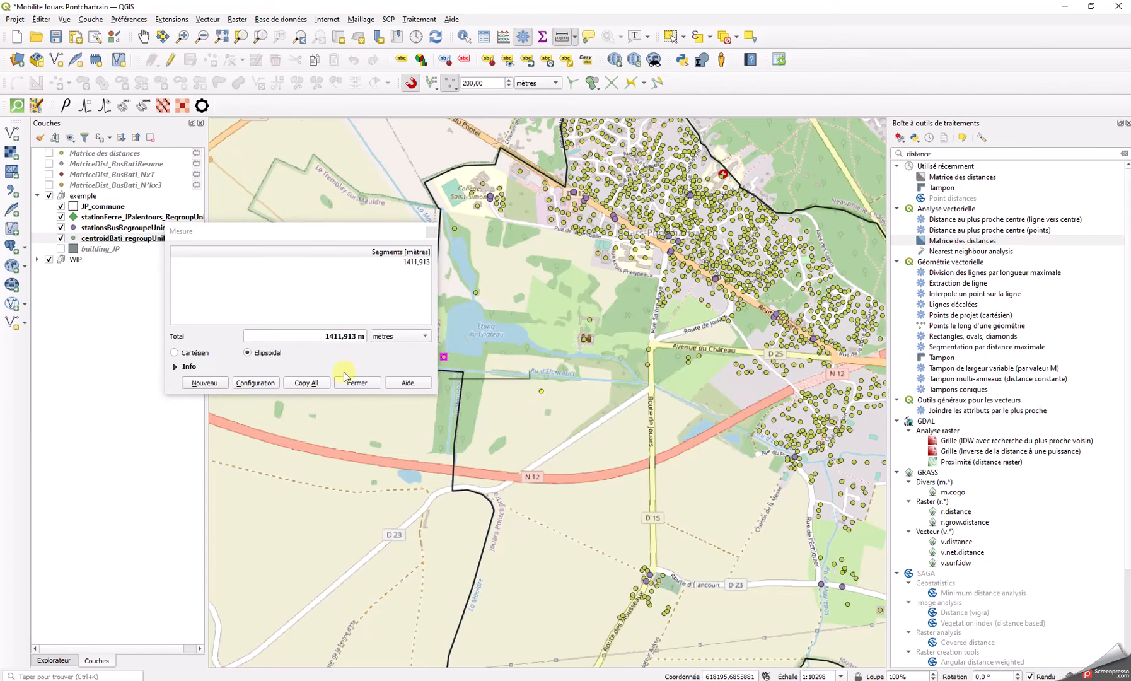
pyautogui.click(205, 382)
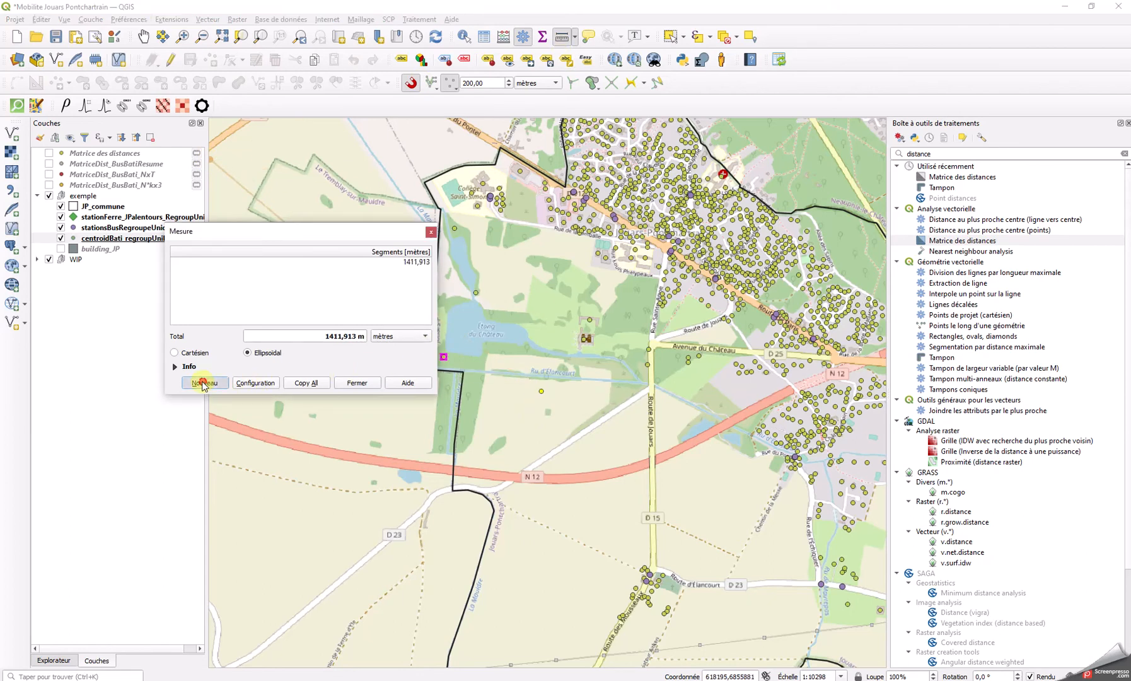
pyautogui.click(540, 391)
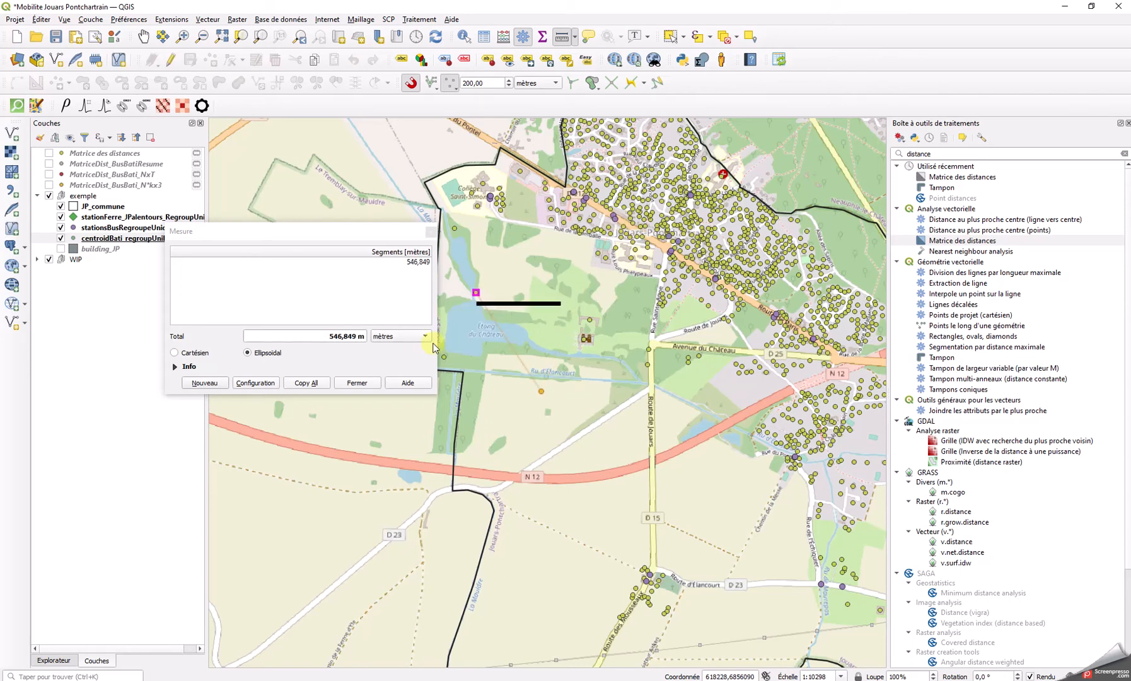
pyautogui.click(357, 383)
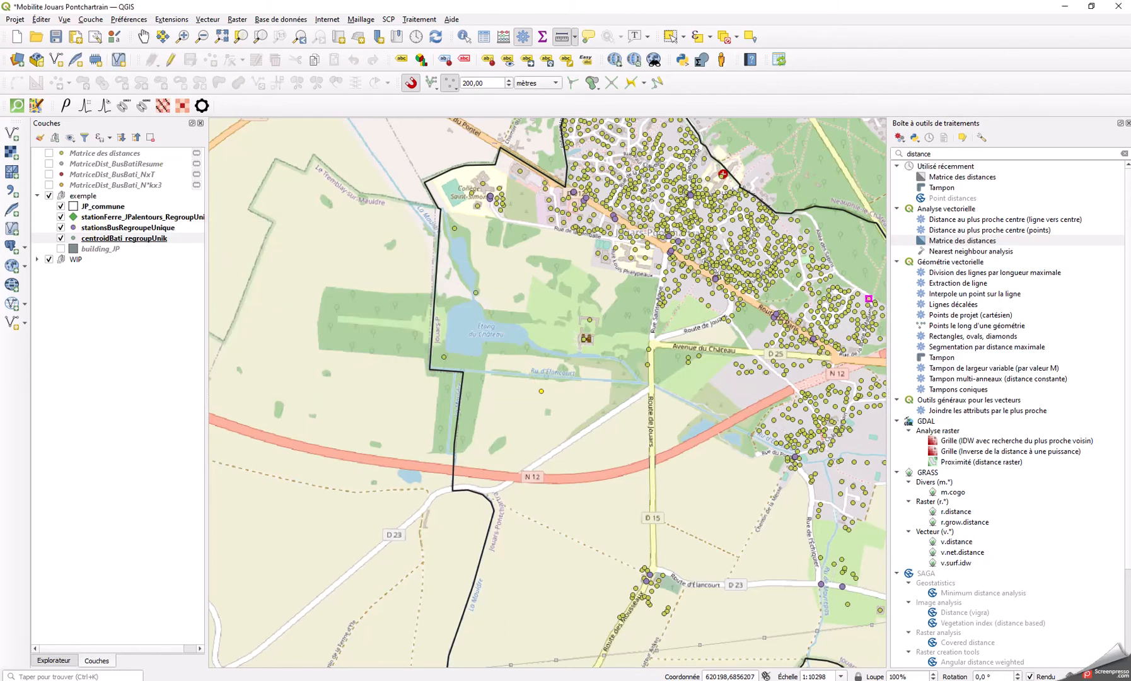
# Bring the Matrice des distances attribute table back over the map, compare its largest Distance values with the map, and close it.
pyautogui.moveTo(1130, 140); pyautogui.dragTo(855, 107)
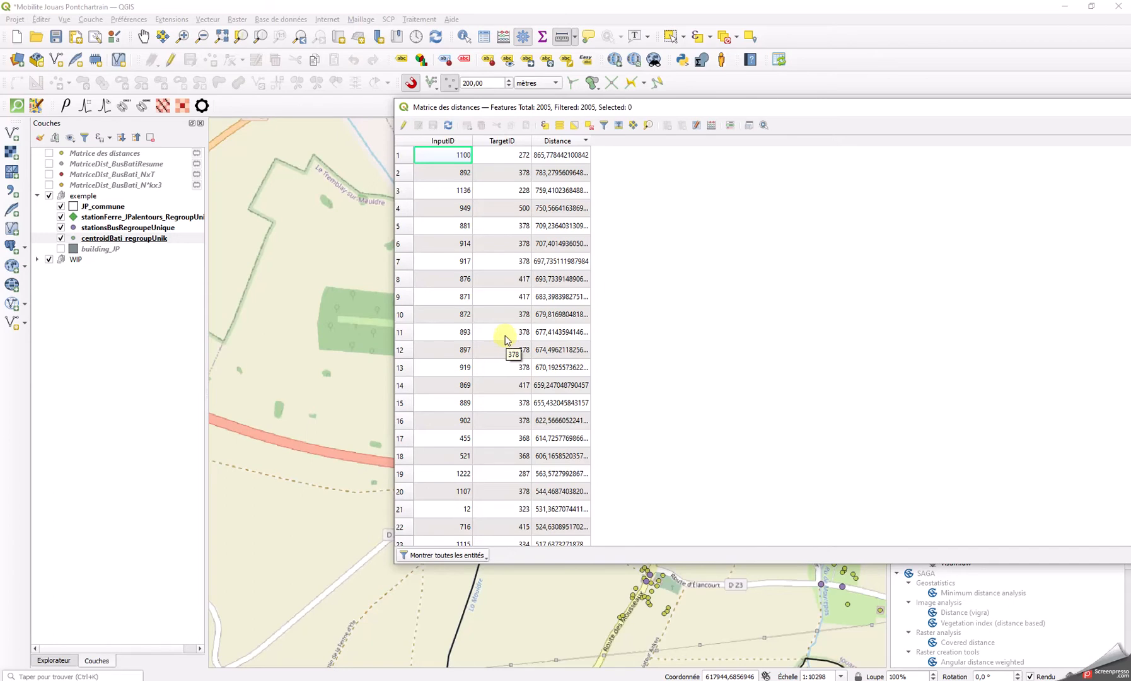
pyautogui.doubleClick(854, 108)
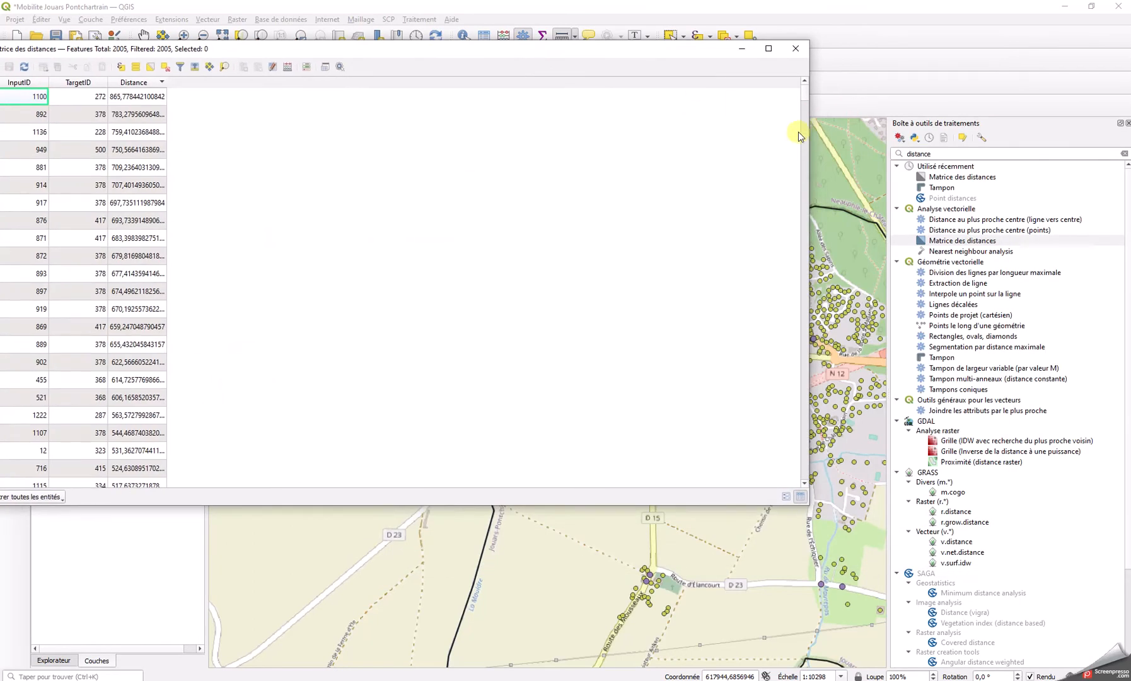
pyautogui.moveTo(809, 136); pyautogui.dragTo(280, 139)
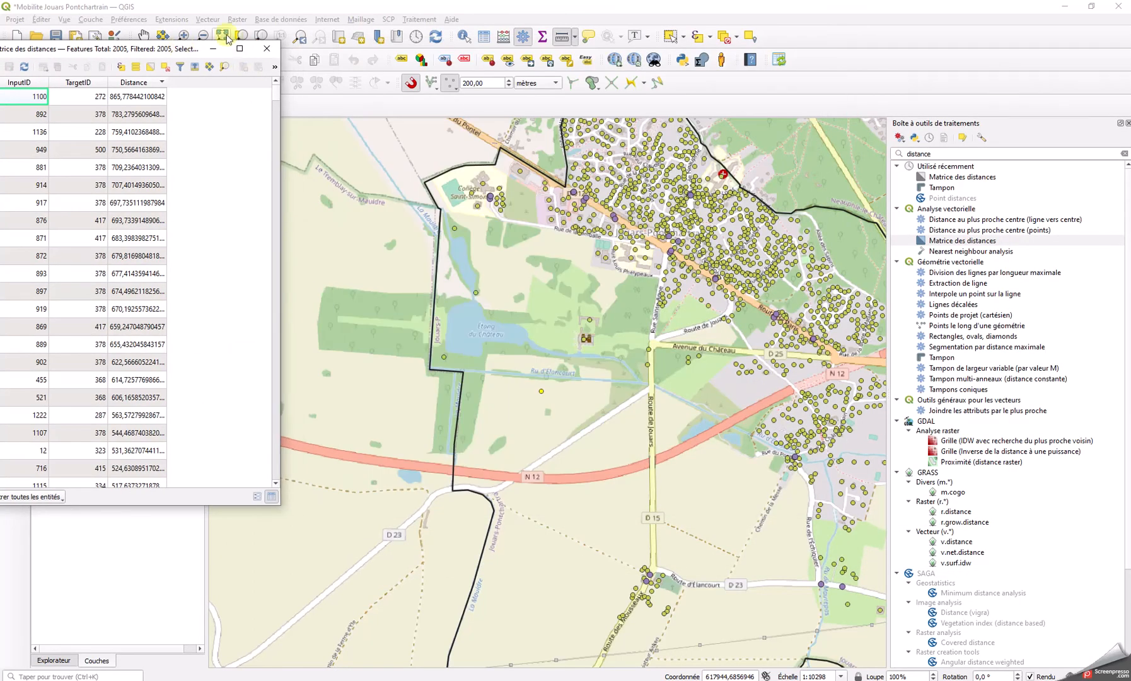
pyautogui.click(267, 48)
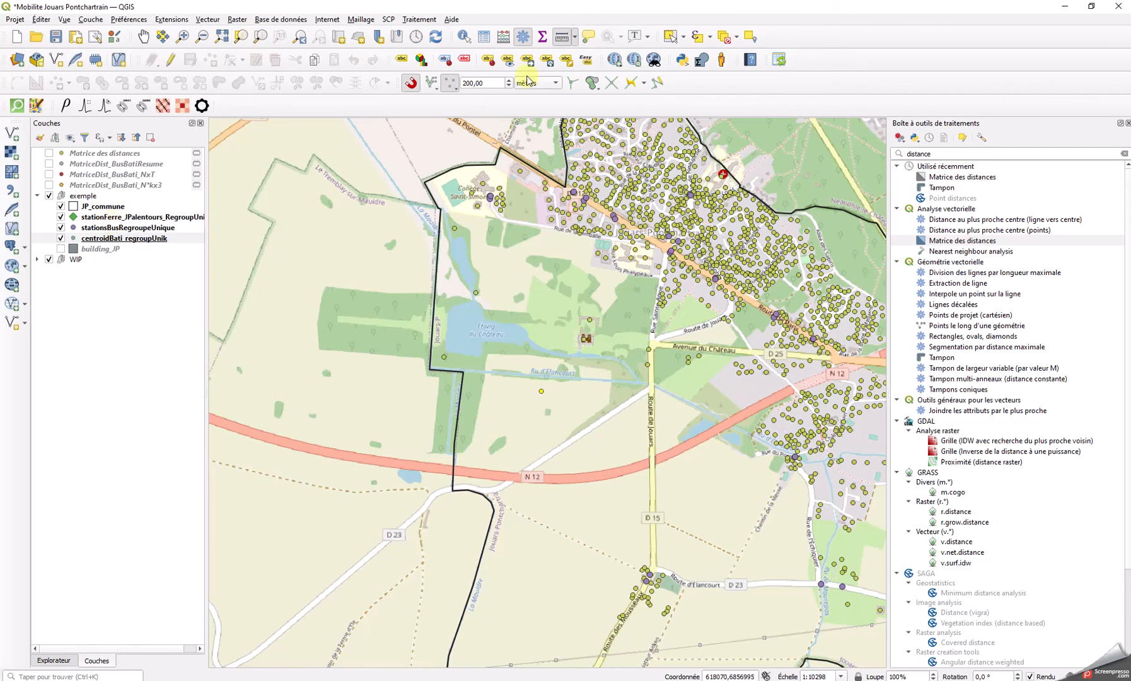
# Open the layer statistics summary and check which layers it offers, leaving the layer choice unchanged.
pyautogui.click(544, 38)
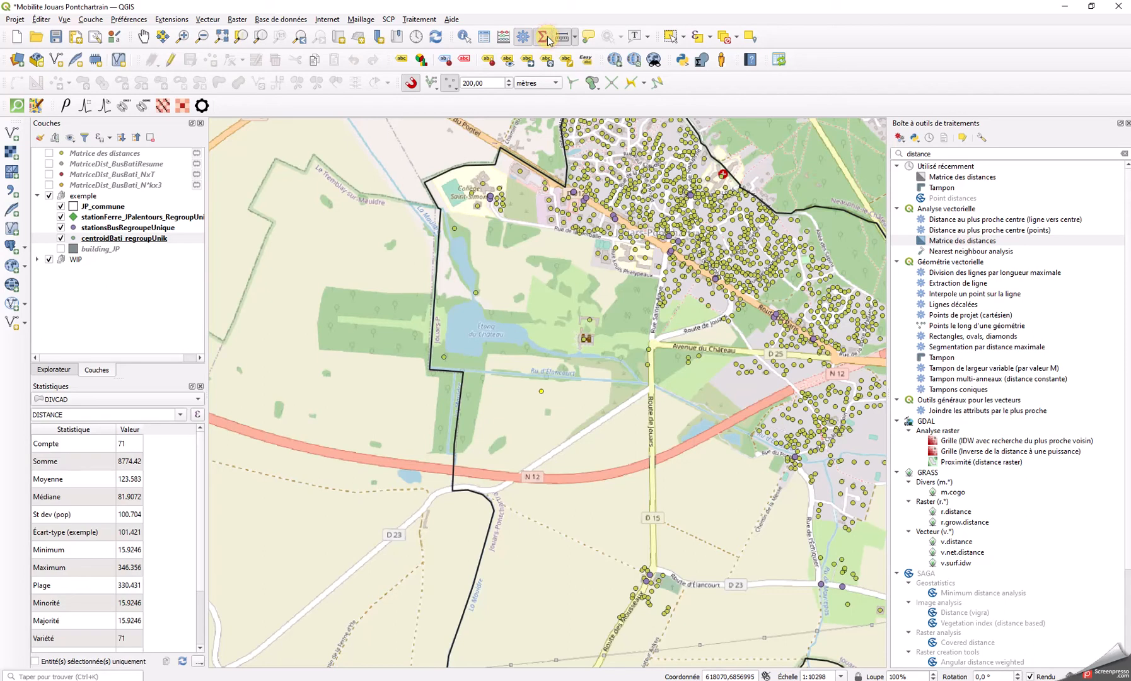
pyautogui.click(93, 399)
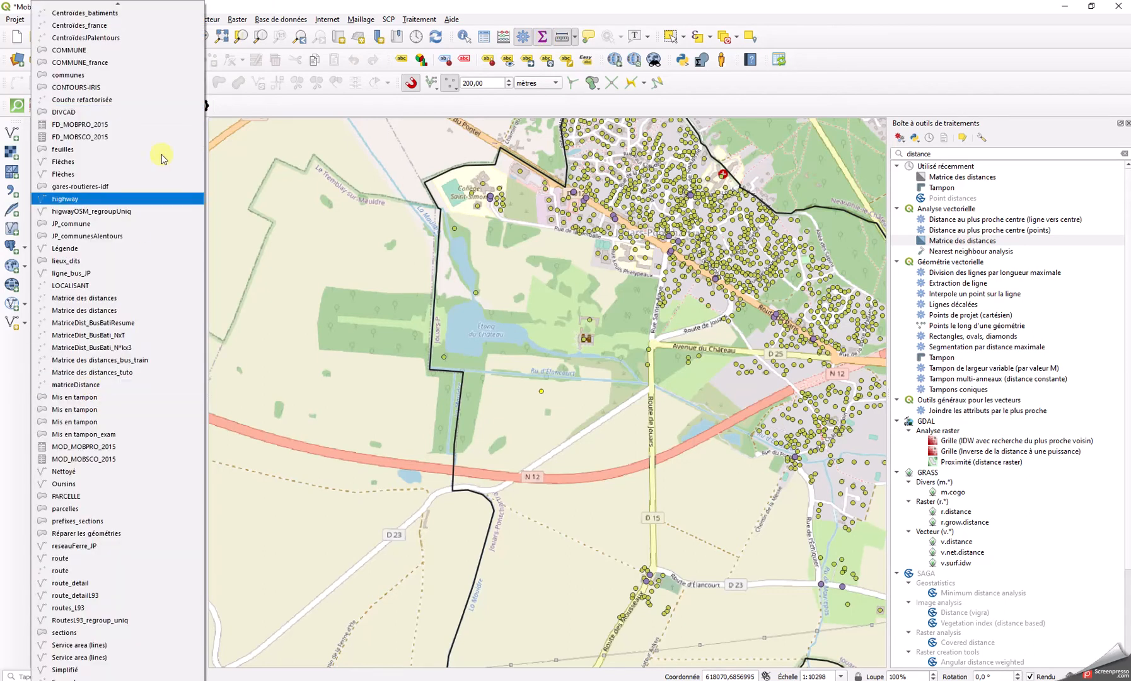
pyautogui.click(292, 99)
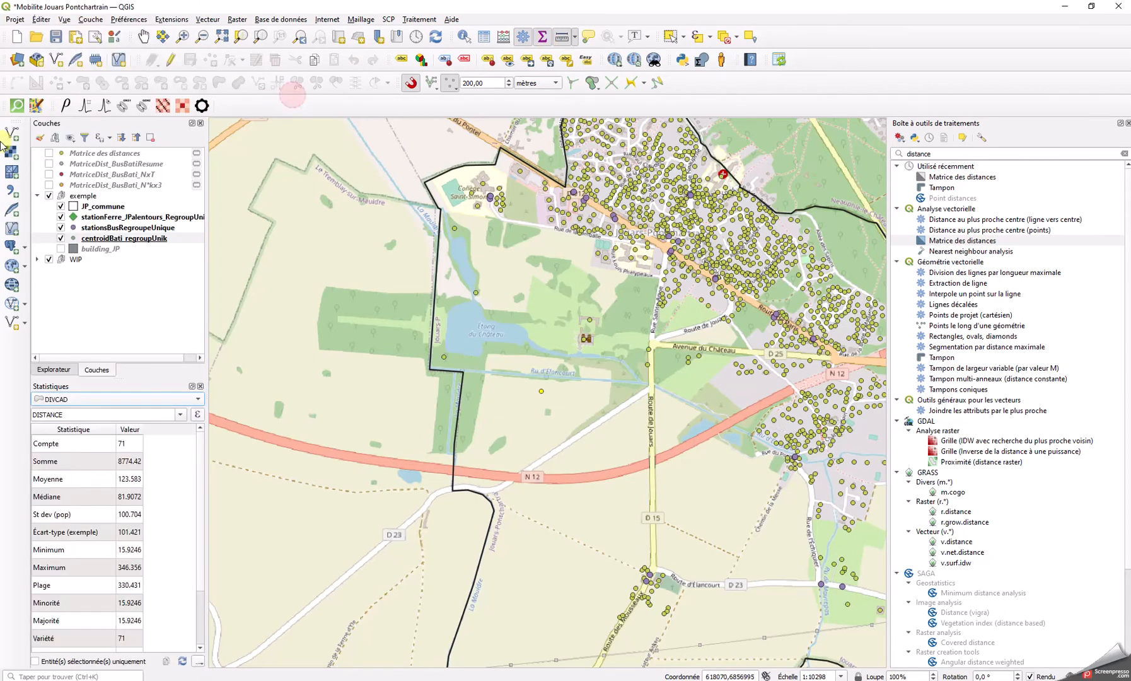
# Rename the Matrice des distances layer as Matrice des distances_1stationBus in its source properties.
pyautogui.click(94, 155)
pyautogui.rightClick(93, 156)
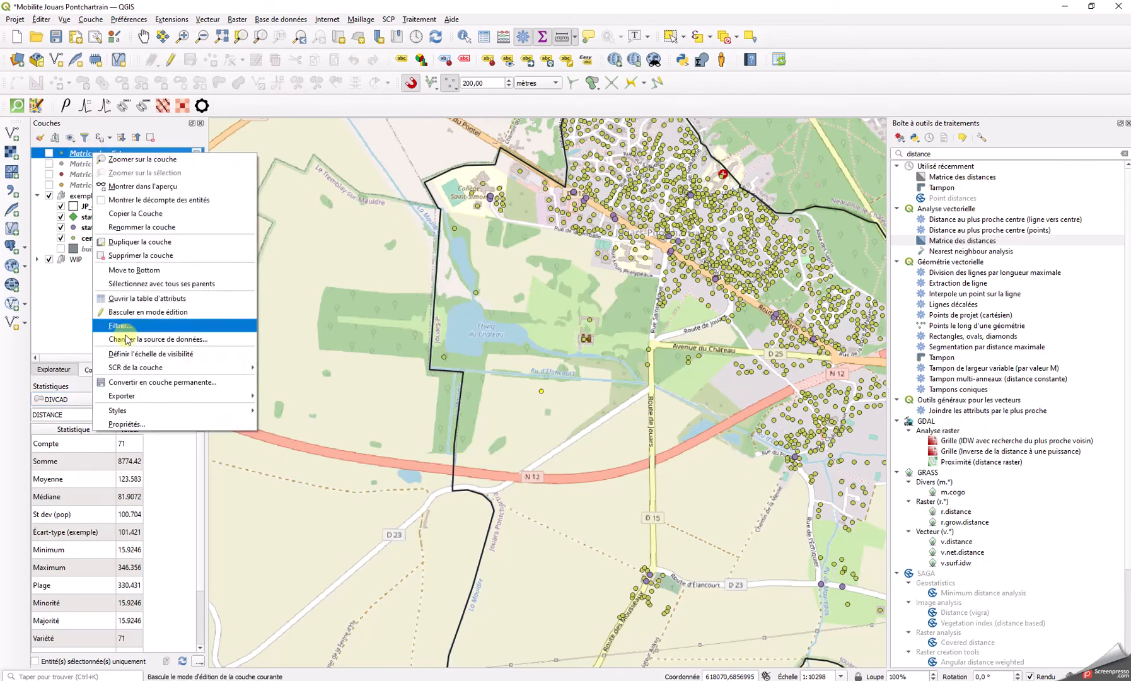
pyautogui.click(148, 424)
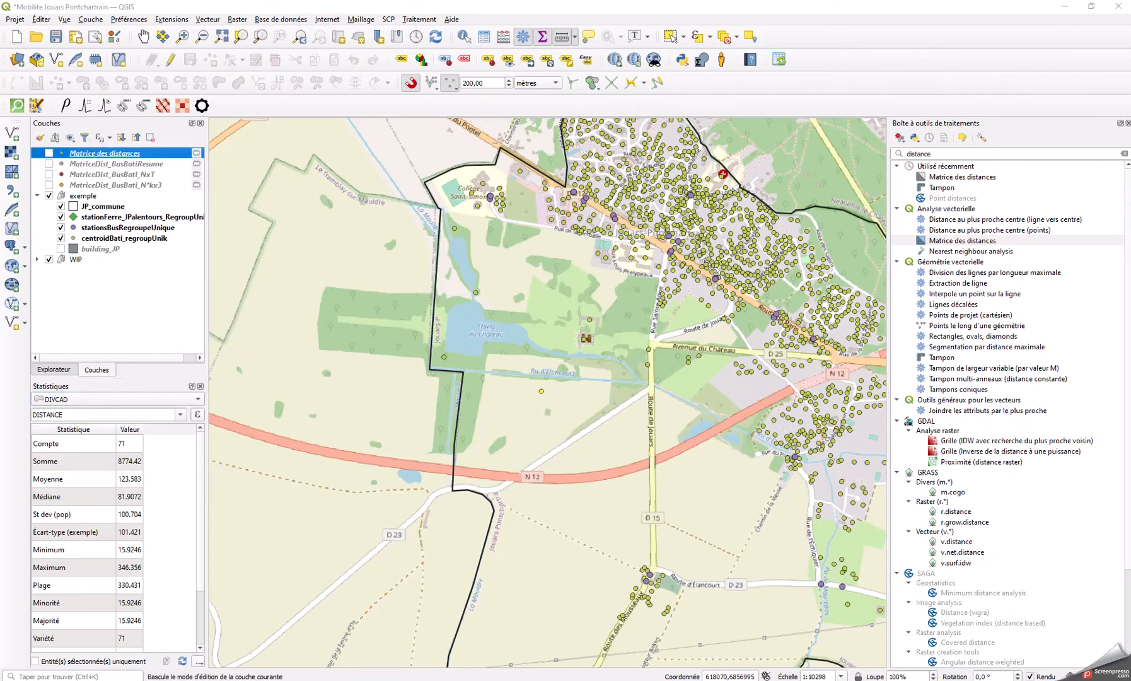
pyautogui.moveTo(1128, 165); pyautogui.dragTo(584, 95)
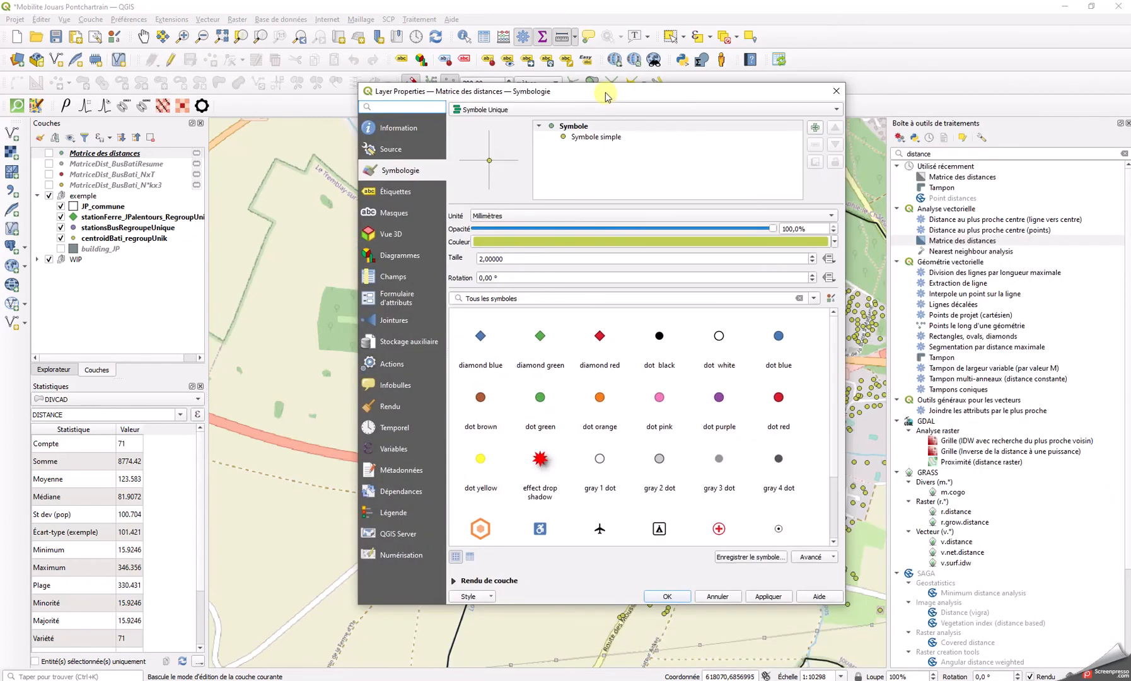
pyautogui.click(399, 152)
pyautogui.click(580, 126)
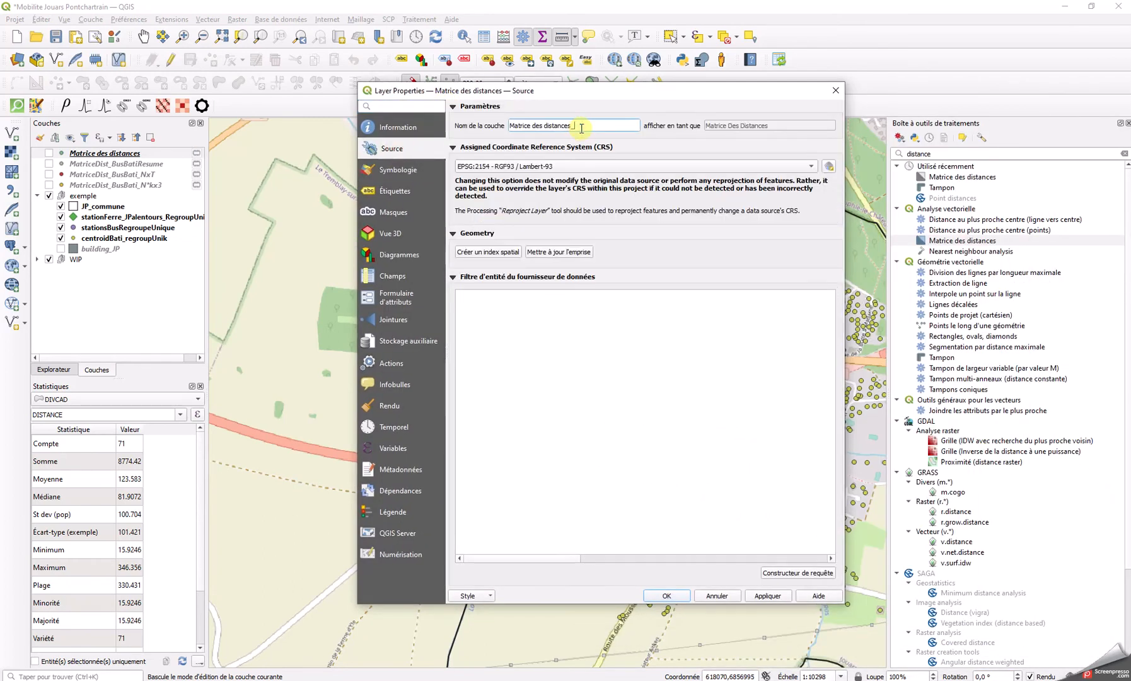
pyautogui.write('_1stationBus')
pyautogui.press('Return')
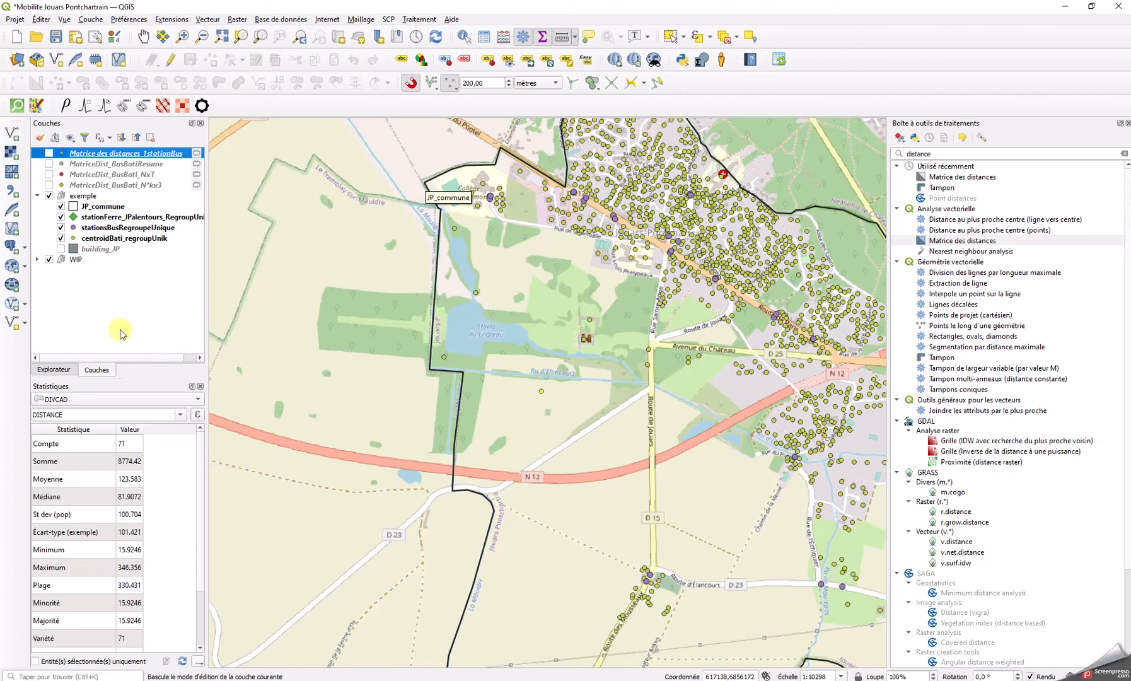
# Display the statistics of the Distance field for the Matrice des distances_1stationBus layer.
pyautogui.click(142, 400)
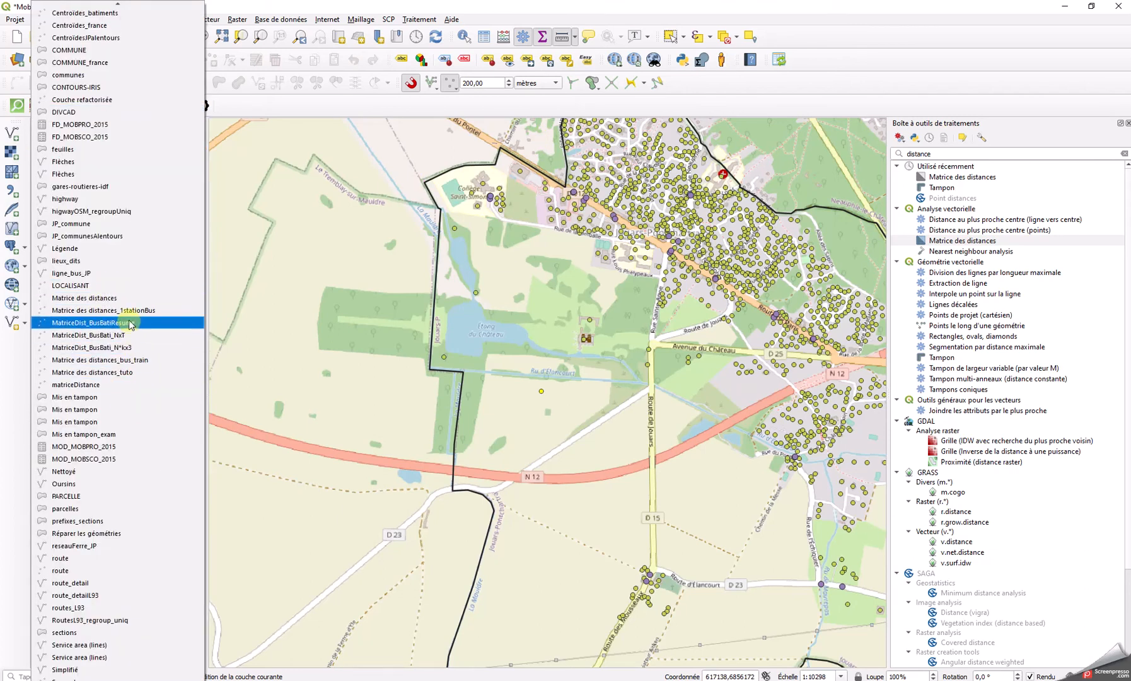
pyautogui.click(96, 310)
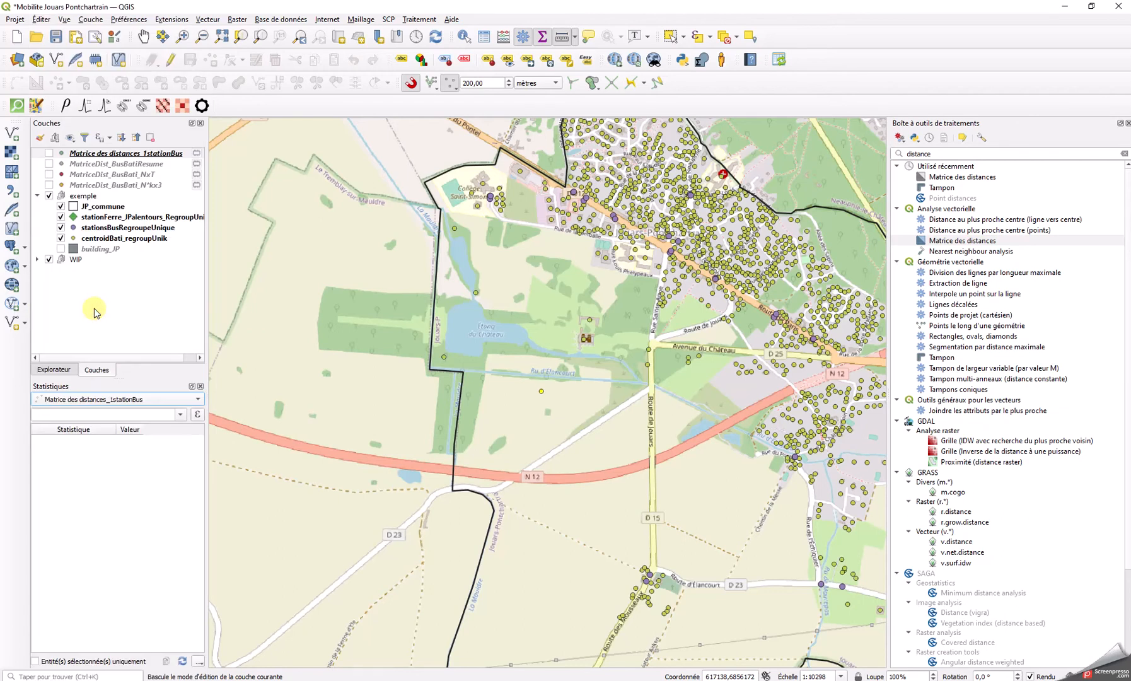
pyautogui.click(181, 414)
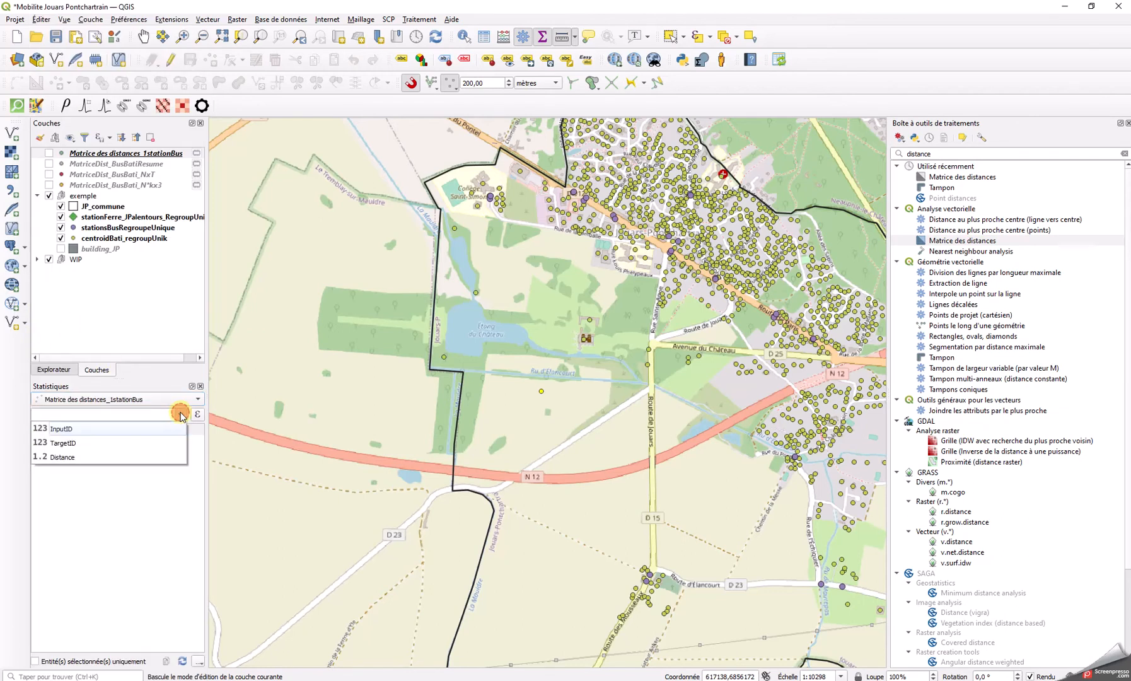
pyautogui.click(82, 457)
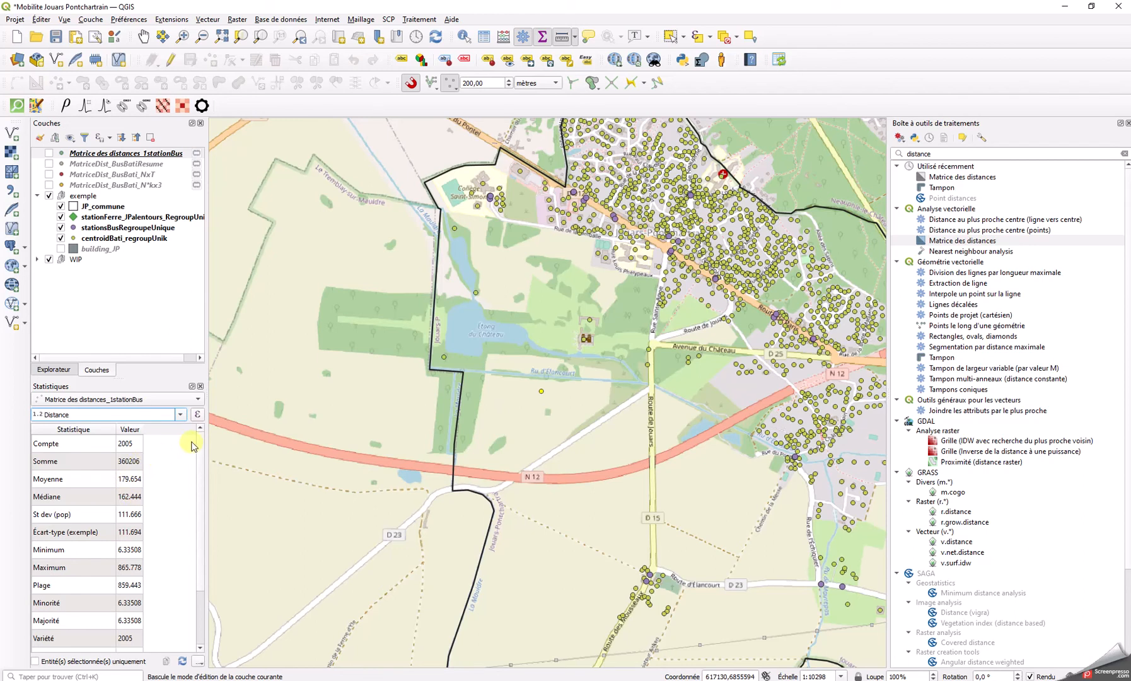
# Examine how building centroids and bus stations are spread across the commune, closing in on Route d'Élancourt and Rue de Vannes.
pyautogui.click(143, 36)
pyautogui.moveTo(596, 304); pyautogui.dragTo(501, 398)
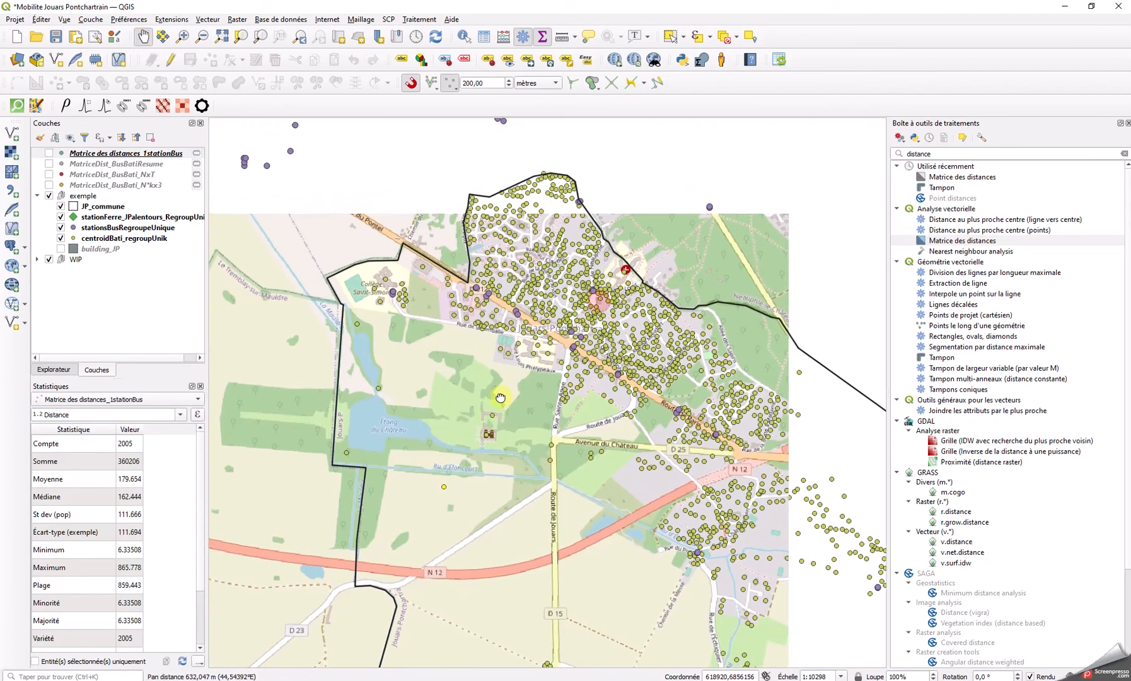
pyautogui.scroll(-1, 501, 399)
pyautogui.moveTo(616, 421); pyautogui.dragTo(573, 331)
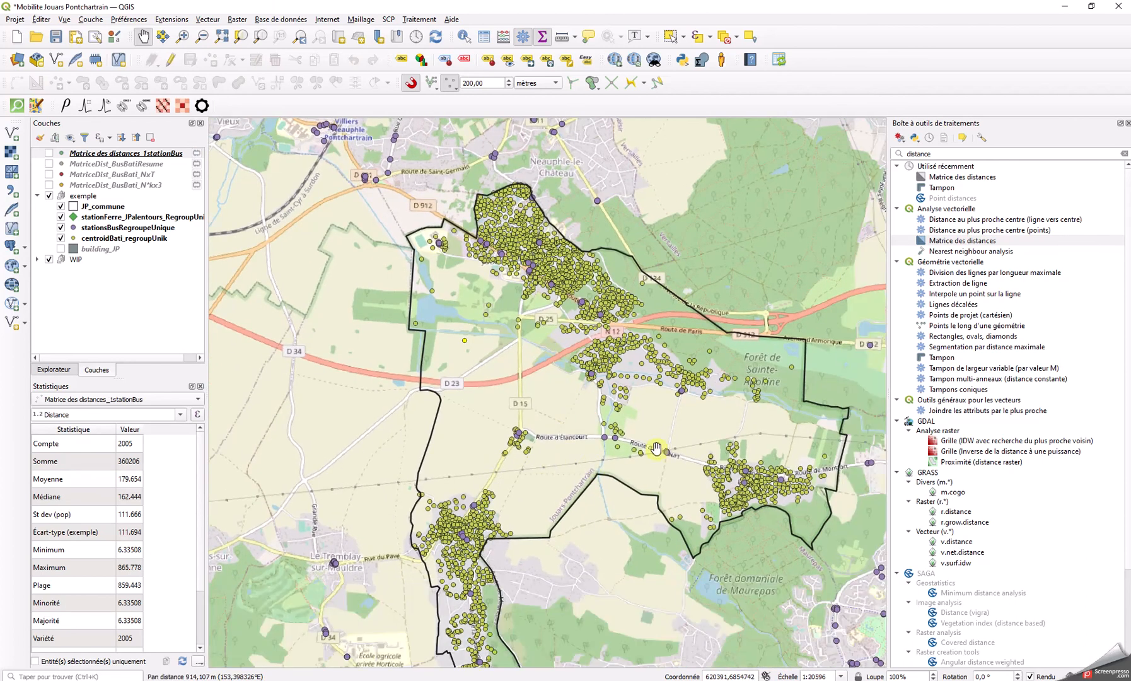
pyautogui.scroll(2, 752, 481)
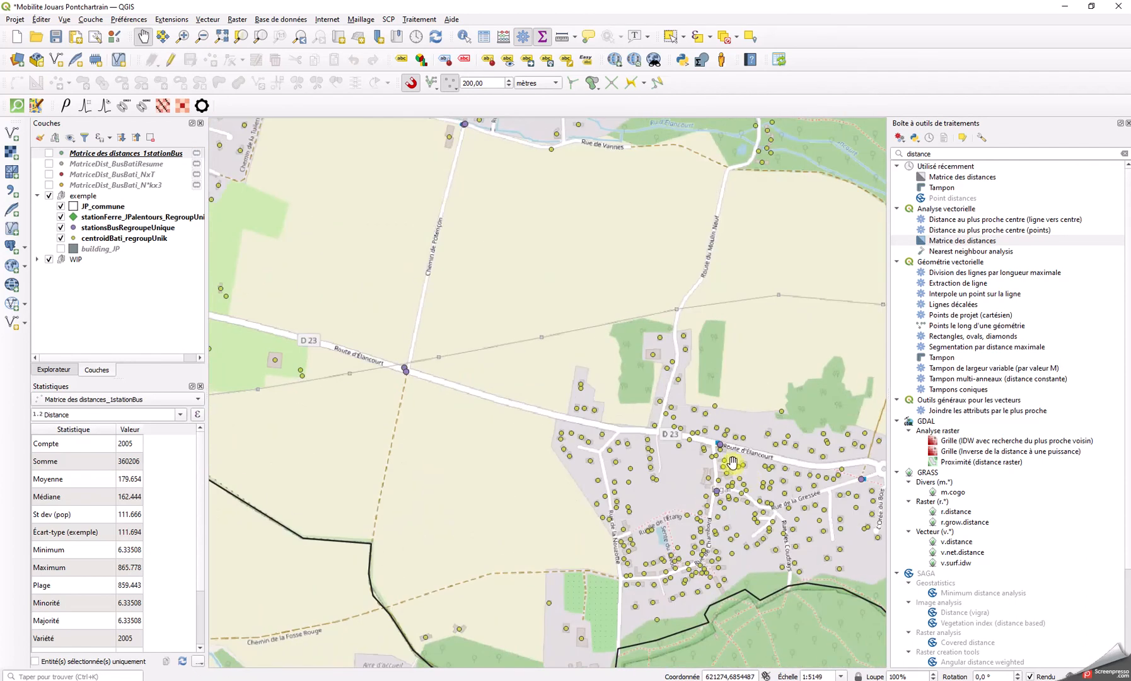
pyautogui.moveTo(514, 439); pyautogui.dragTo(612, 591)
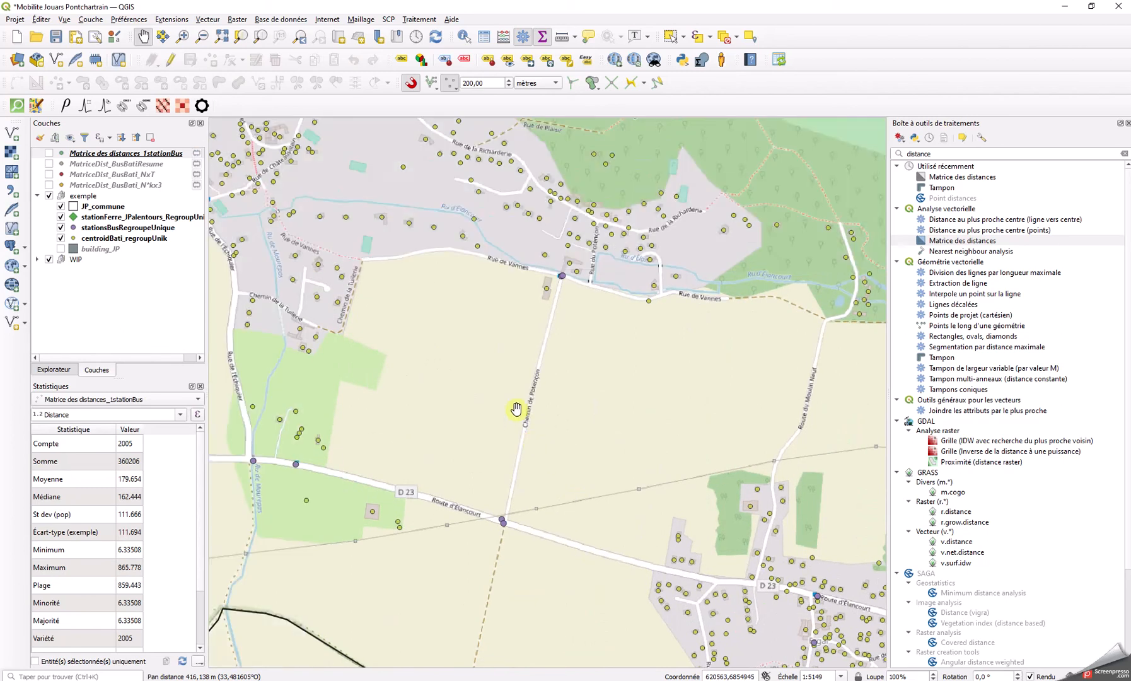
# Examine the bus stations and building centroids around Rue de l'Échiquier and Route d'Élancourt, and across the whole commune.
pyautogui.moveTo(498, 396); pyautogui.dragTo(604, 481)
pyautogui.moveTo(455, 485); pyautogui.dragTo(568, 418)
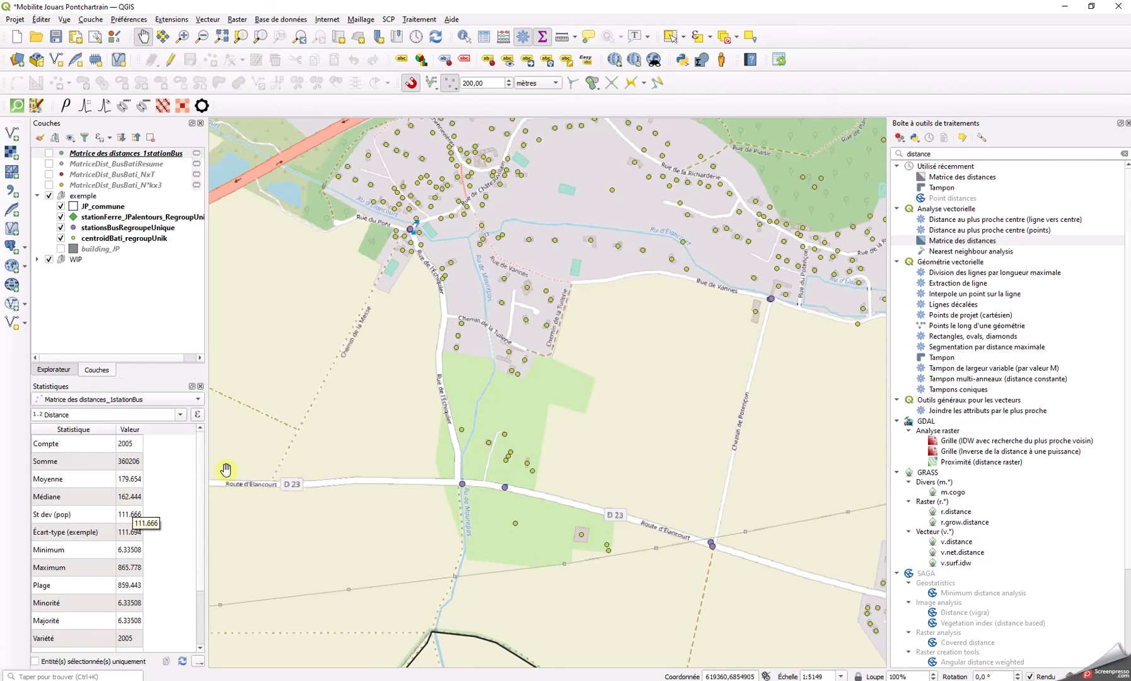
pyautogui.moveTo(329, 384); pyautogui.dragTo(493, 415)
pyautogui.moveTo(470, 353); pyautogui.dragTo(403, 446)
pyautogui.scroll(-2, 542, 351)
pyautogui.moveTo(631, 336); pyautogui.dragTo(610, 335)
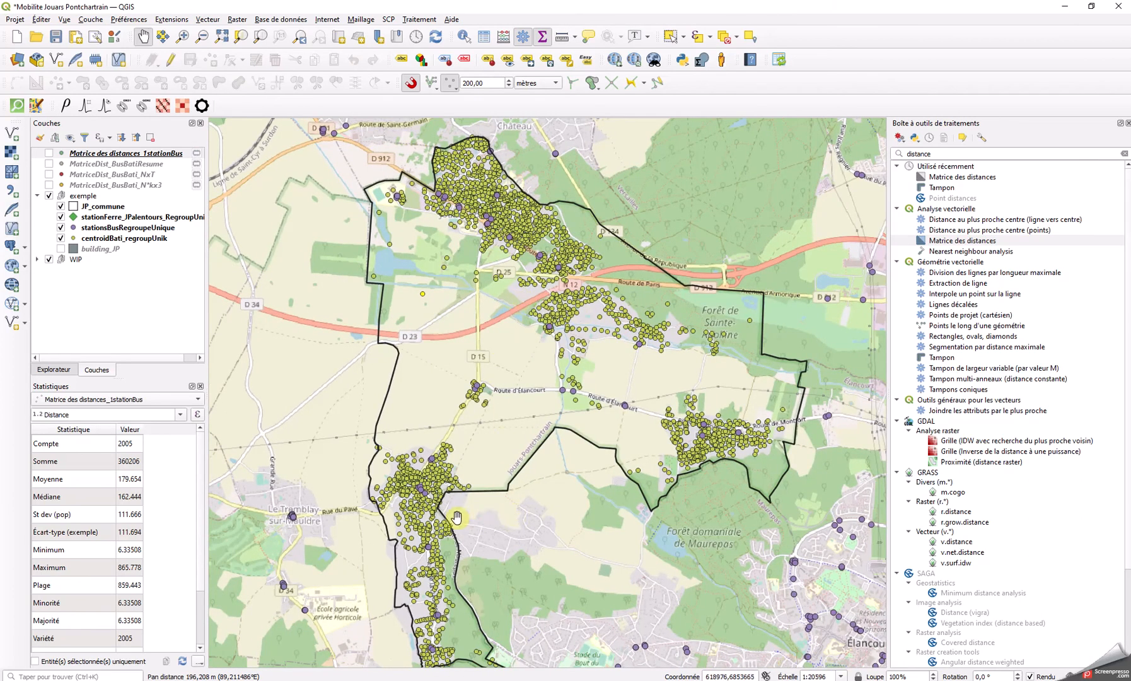
# Set up a Matrice des distances from centroidBati_regroupUnik (identifier NewID) to stationsBusRegroupeUnique (identifier NEwIDBUS).
pyautogui.doubleClick(958, 240)
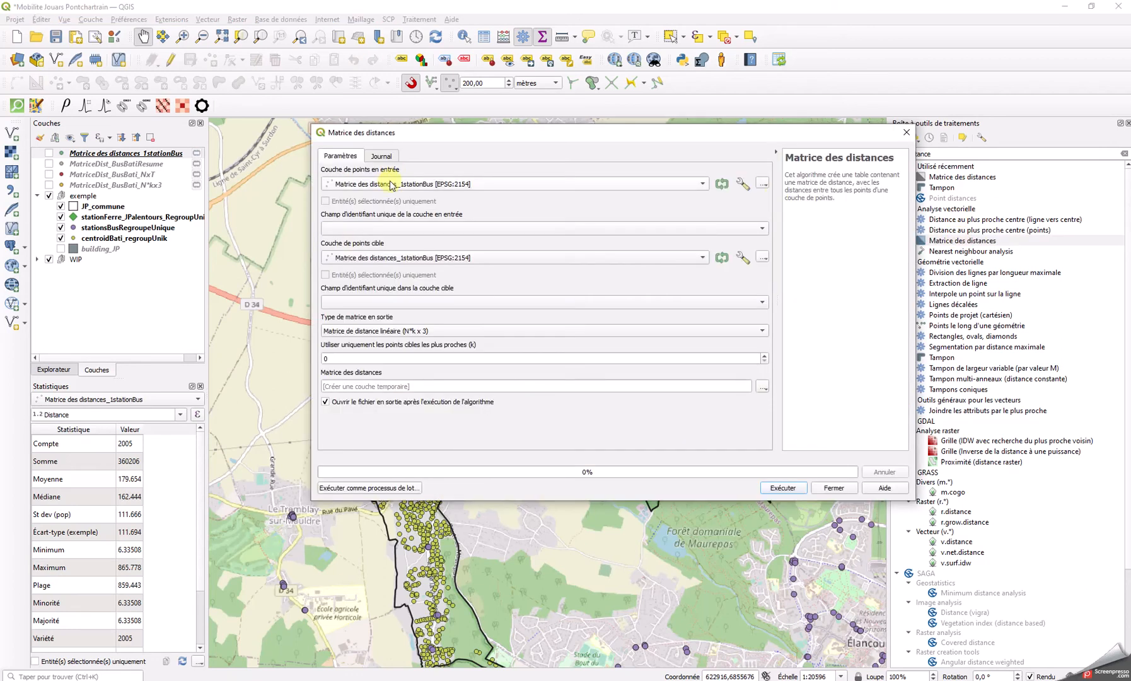
pyautogui.click(380, 189)
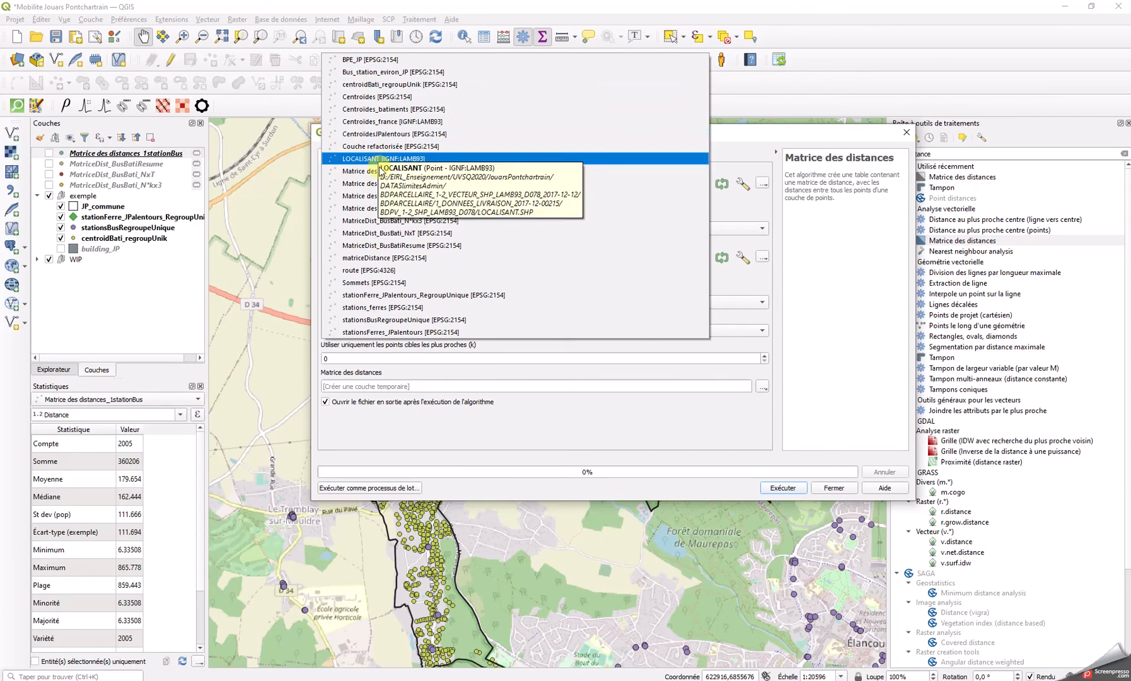
pyautogui.click(381, 83)
pyautogui.click(383, 227)
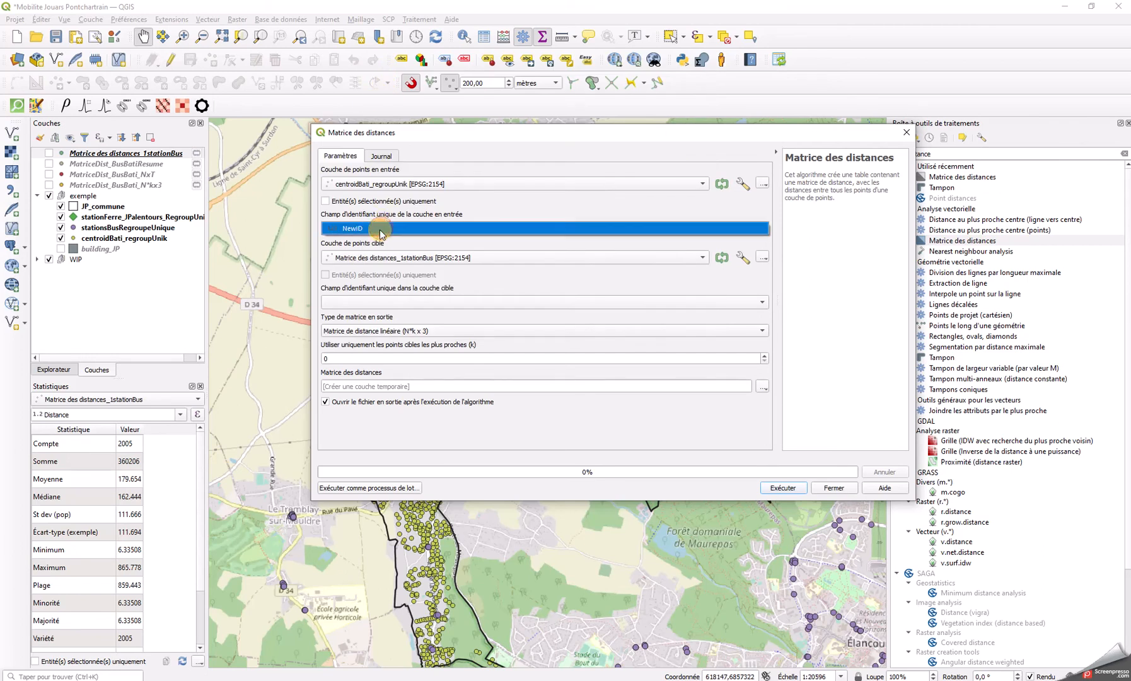
pyautogui.click(367, 230)
pyautogui.click(365, 258)
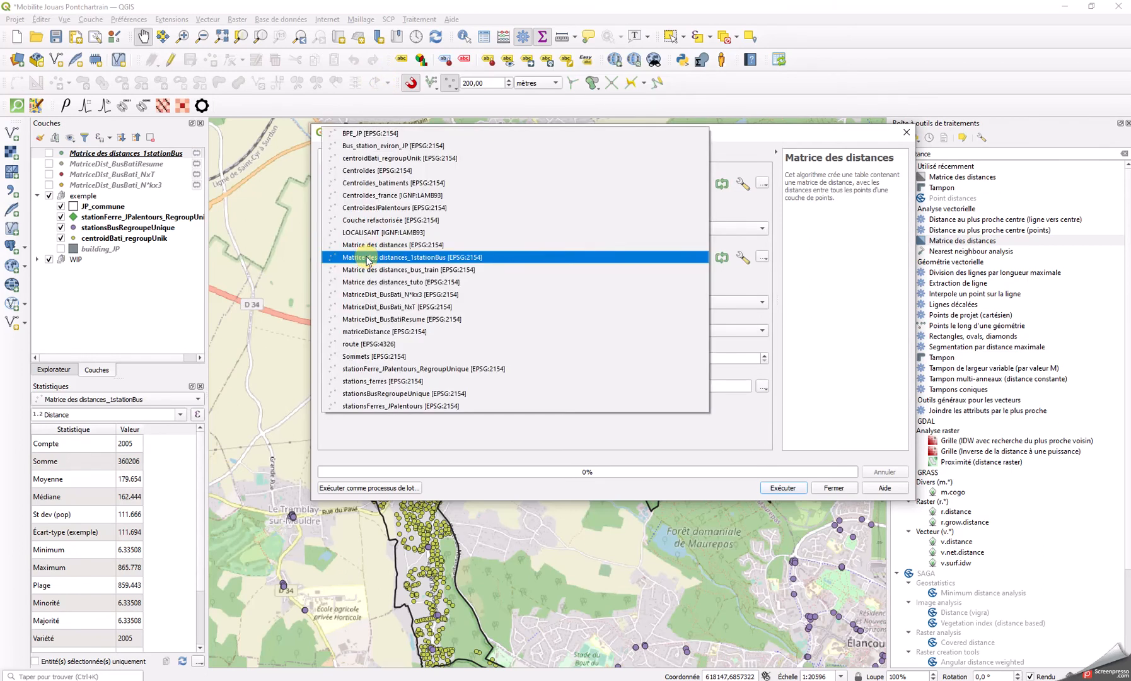
pyautogui.click(367, 393)
pyautogui.click(360, 301)
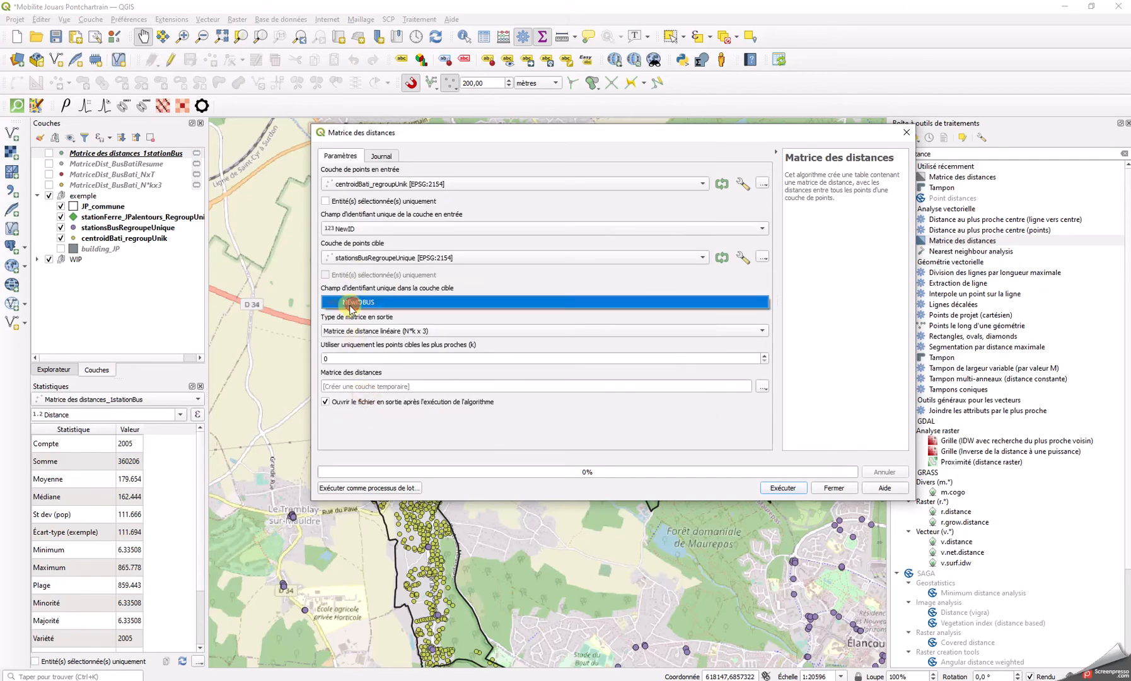
pyautogui.click(361, 307)
# Run the distance matrix as a linear (N*k x 3) matrix limited to the 3 nearest target points, and close the tool.
pyautogui.click(368, 336)
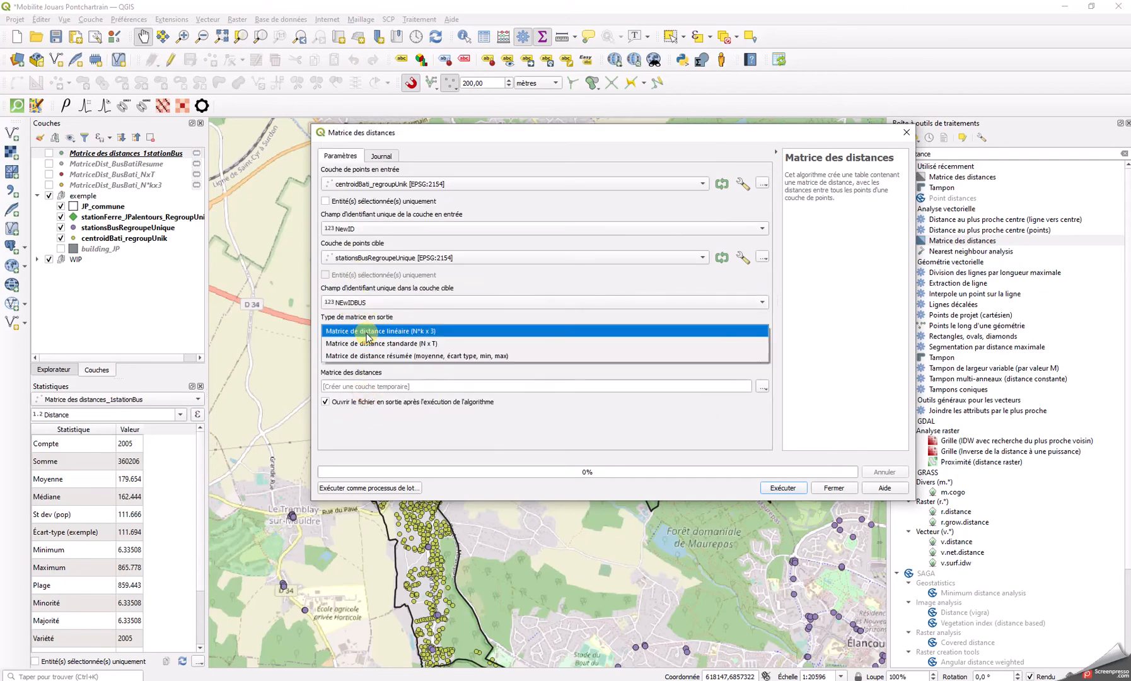
pyautogui.click(367, 332)
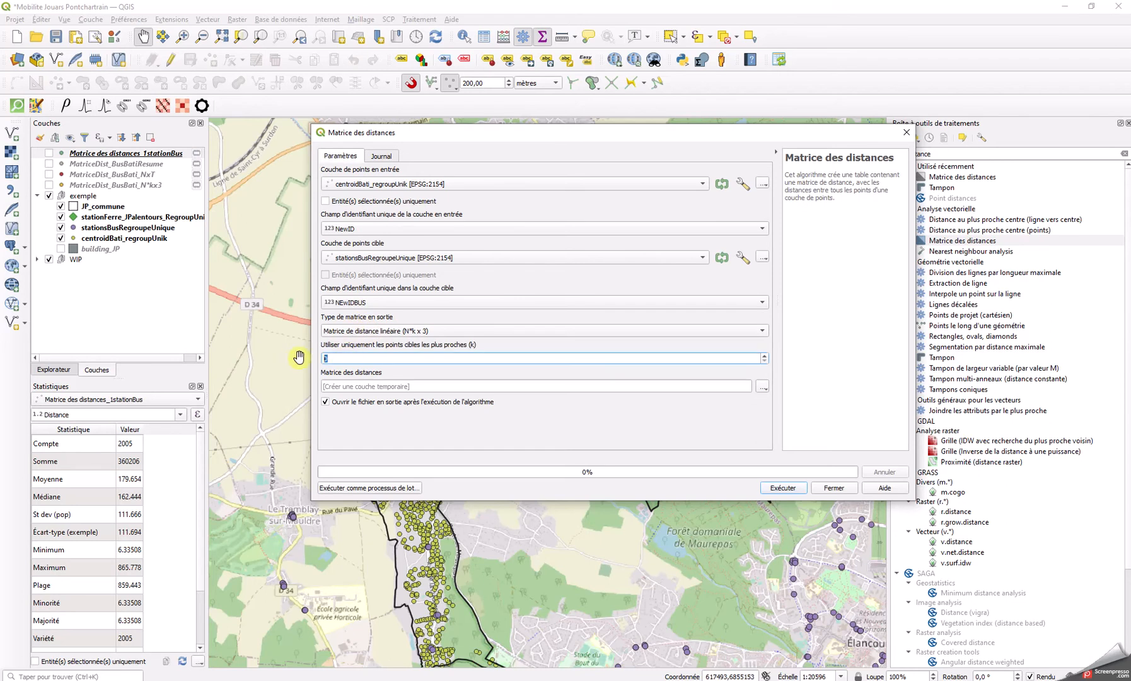
pyautogui.write('3')
pyautogui.click(787, 488)
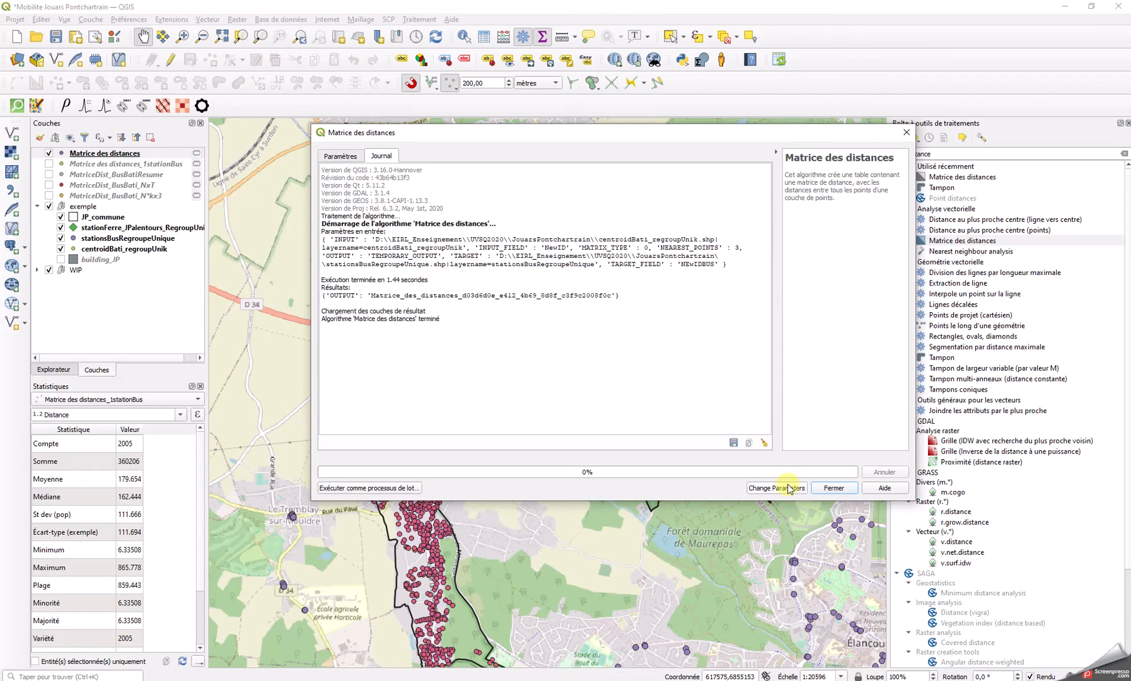
pyautogui.click(788, 488)
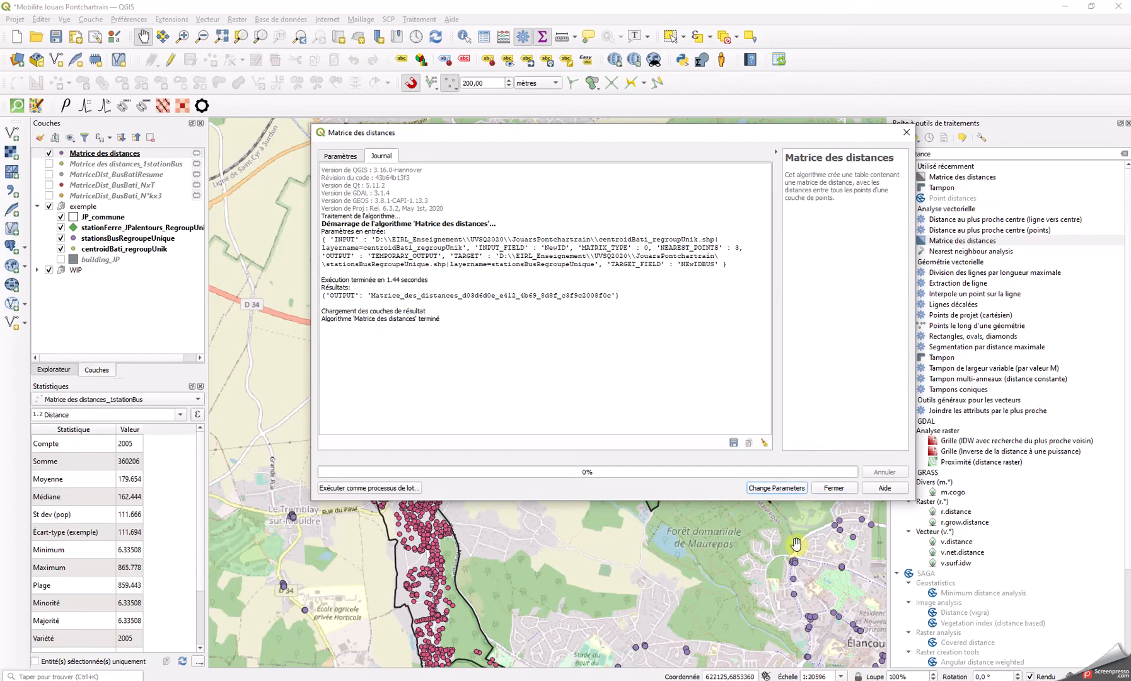
pyautogui.click(830, 489)
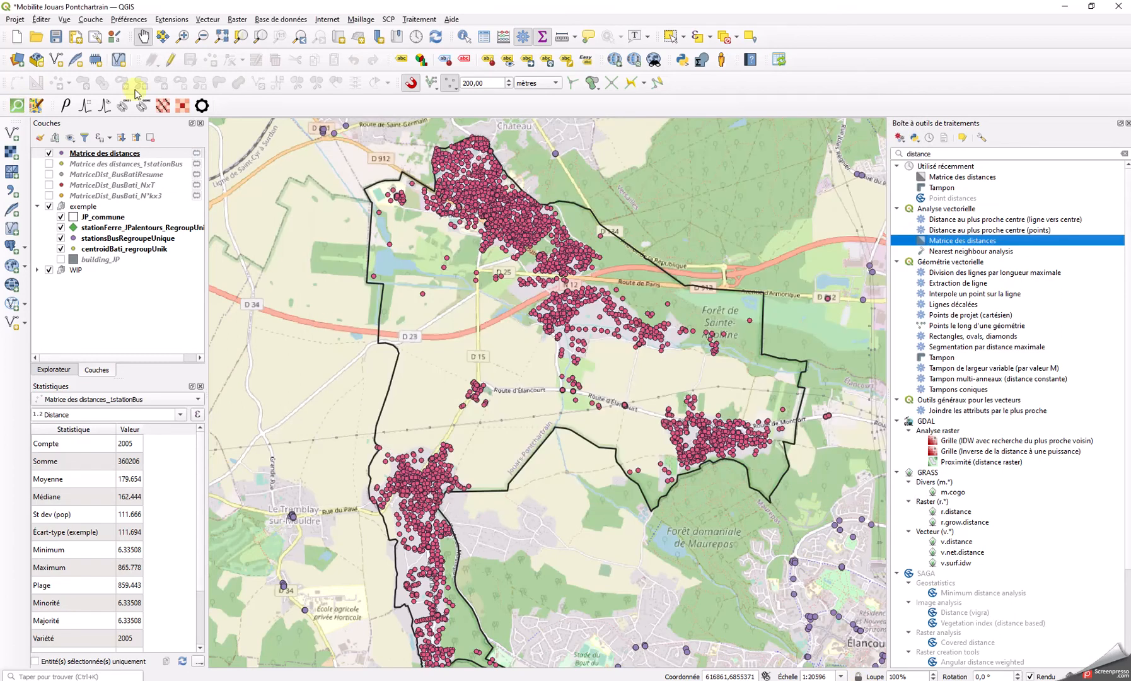
# Rename the new Matrice des distances layer as Matrice des distances_3stationsBus in its source properties.
pyautogui.rightClick(108, 153)
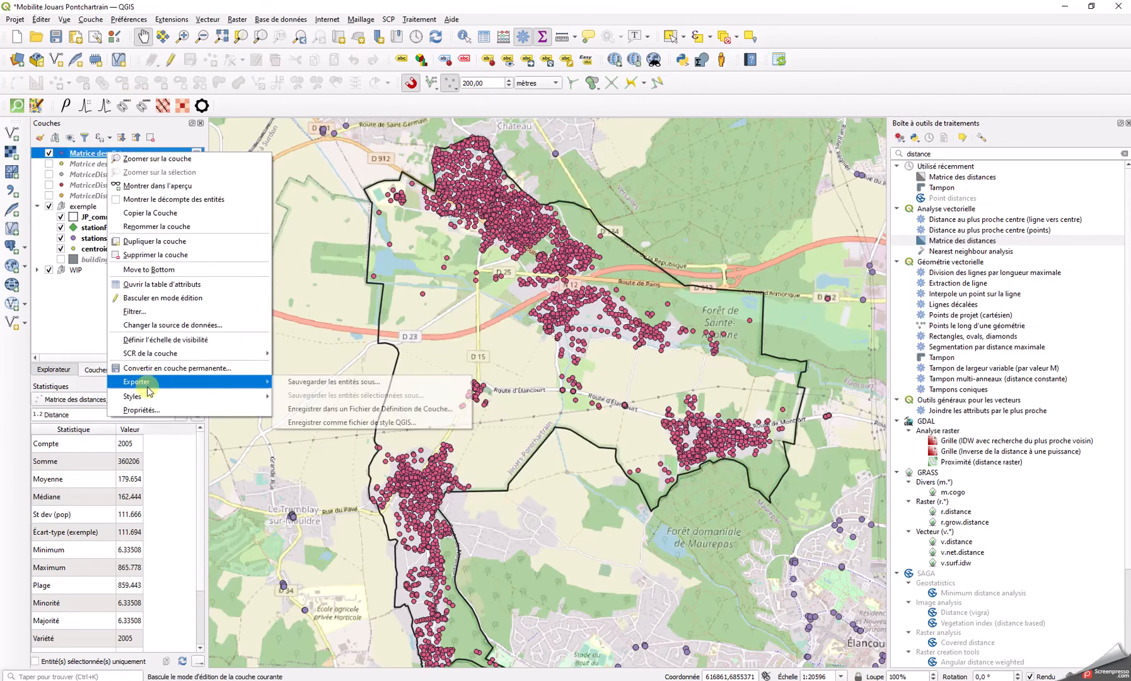
pyautogui.click(142, 410)
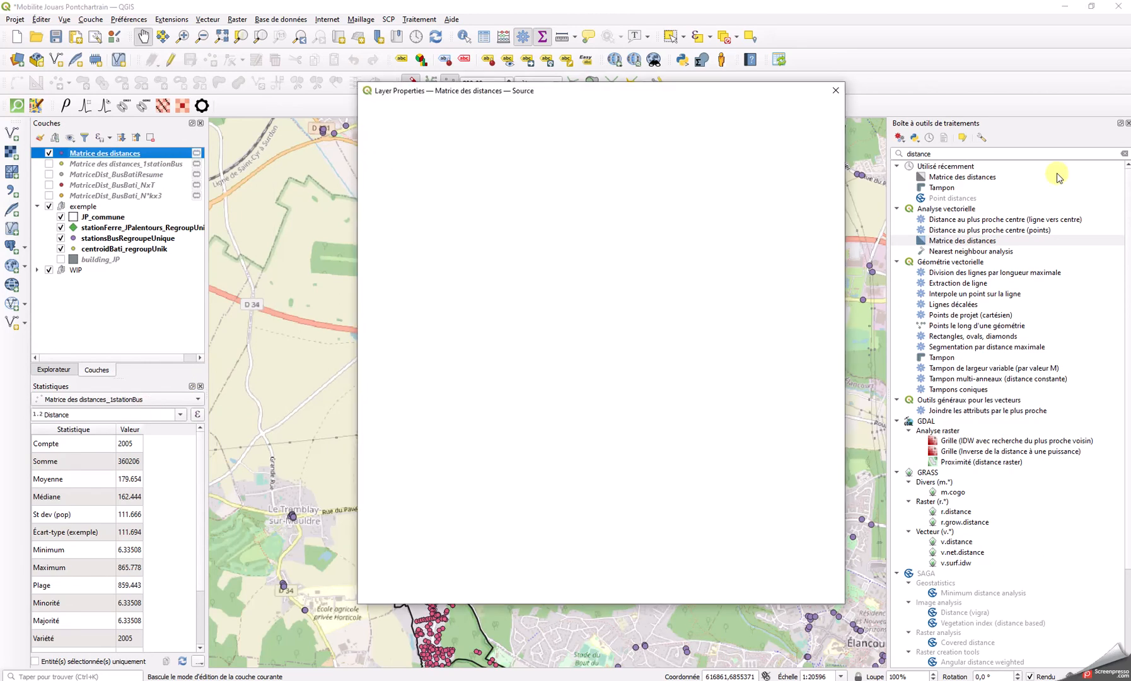
pyautogui.click(590, 128)
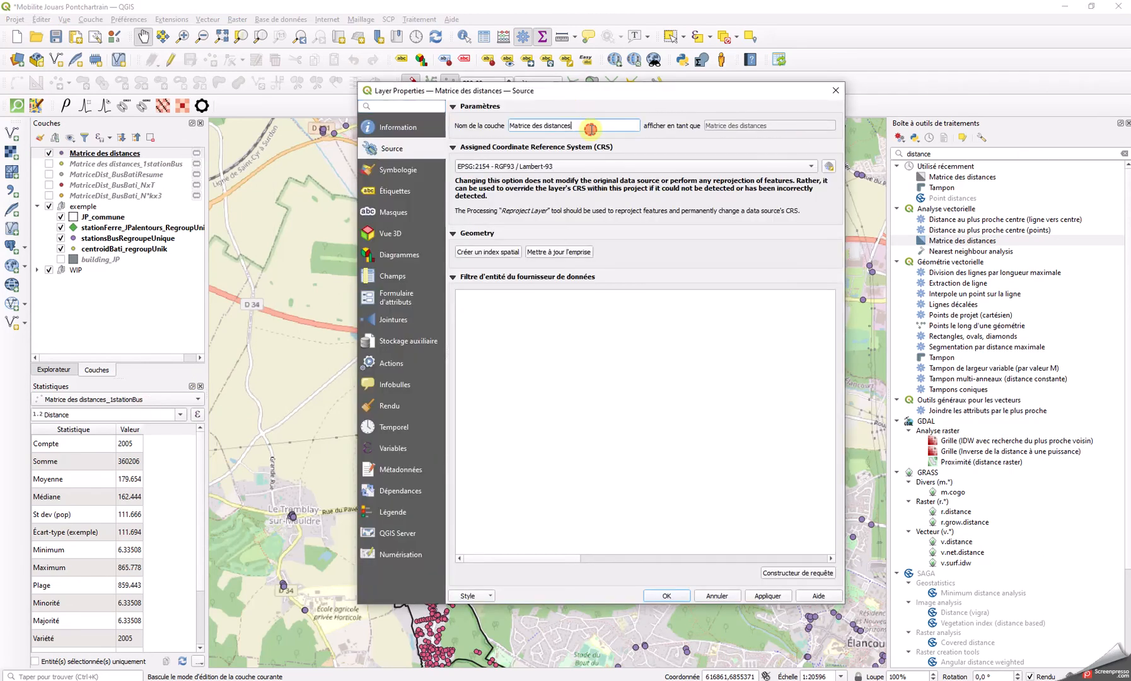
pyautogui.write('_3stationsBus')
pyautogui.click(669, 596)
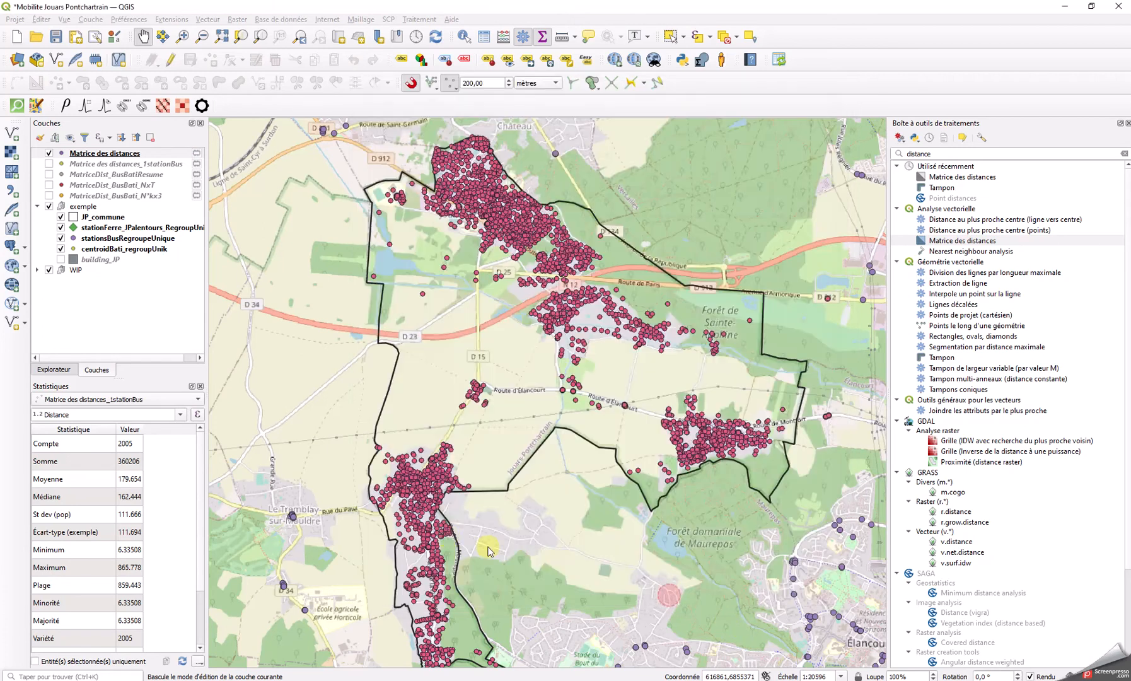
# Display the statistics of the Distance field for the Matrice des distances_3stationsBus layer.
pyautogui.click(167, 404)
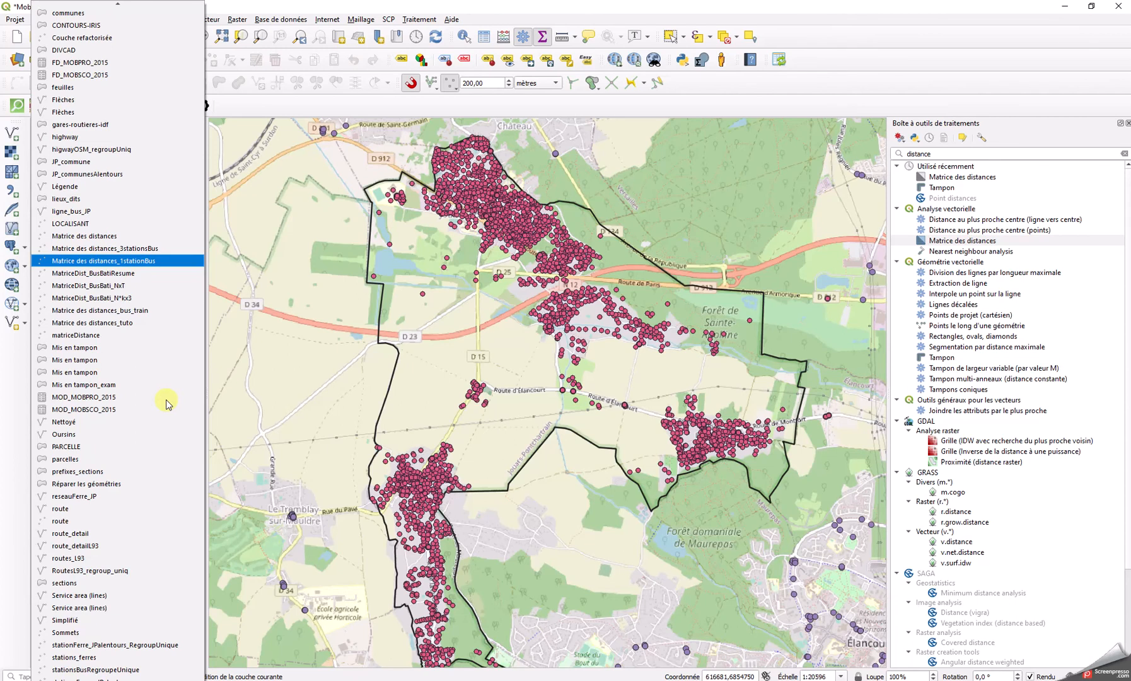
pyautogui.click(167, 404)
pyautogui.click(114, 392)
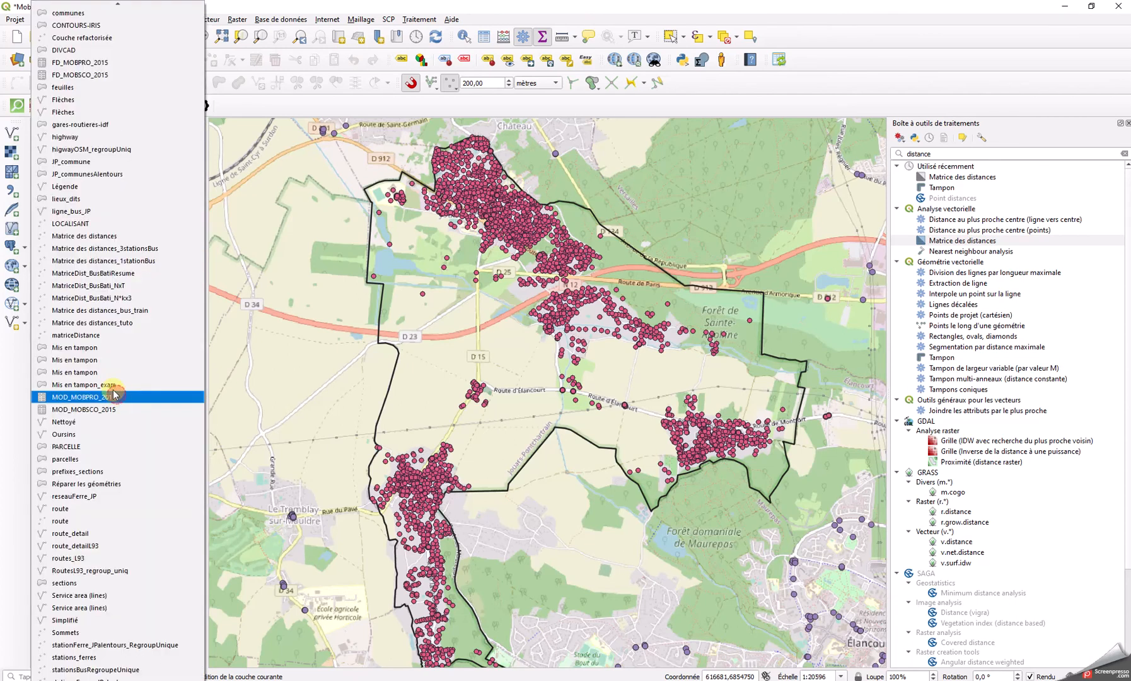
pyautogui.click(134, 248)
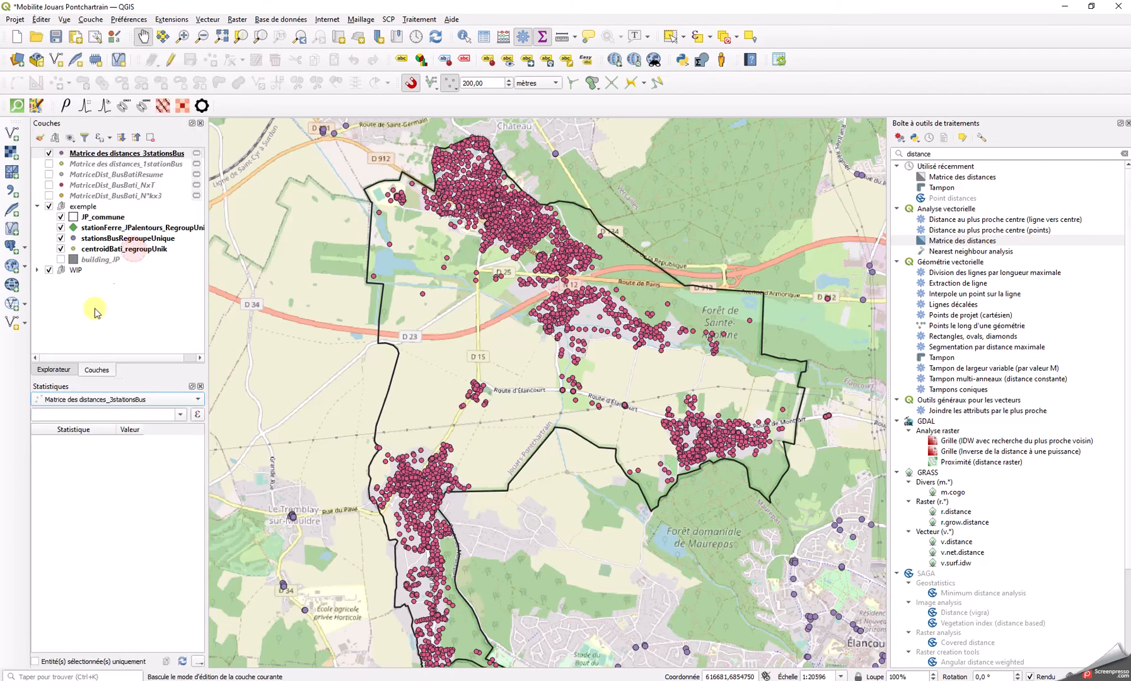
pyautogui.click(179, 418)
pyautogui.click(134, 460)
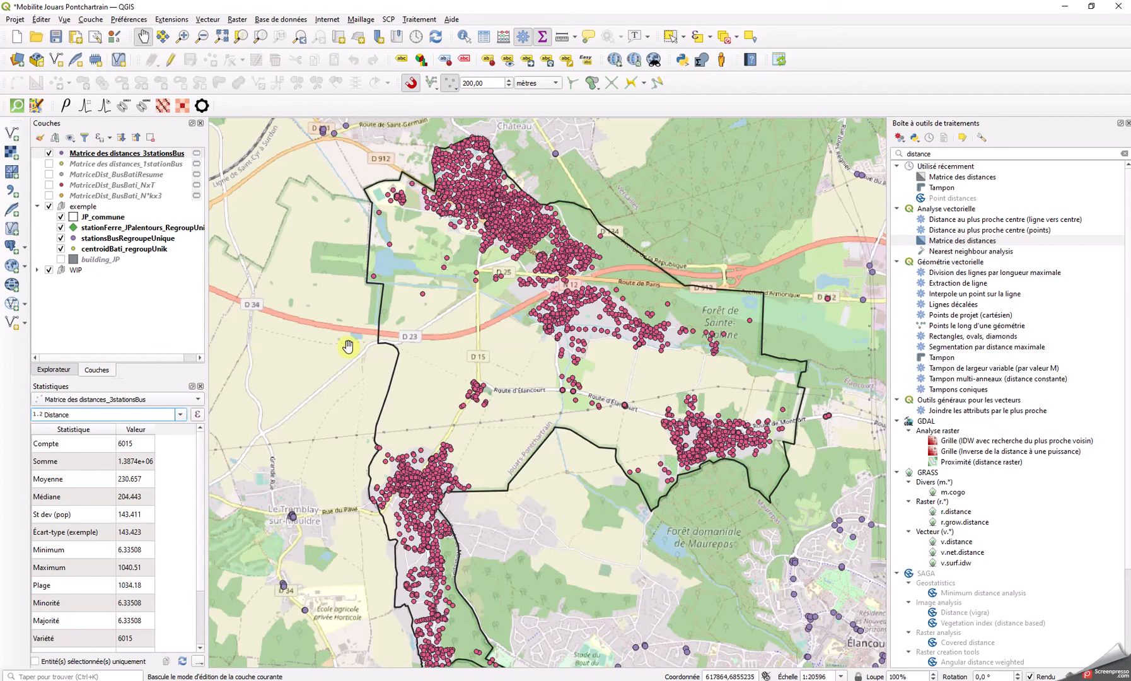
# Search the processing tools for "distance" and open SAGA's Point distances tool.
pyautogui.moveTo(330, 347); pyautogui.dragTo(378, 326)
pyautogui.scroll(-1, 420, 341)
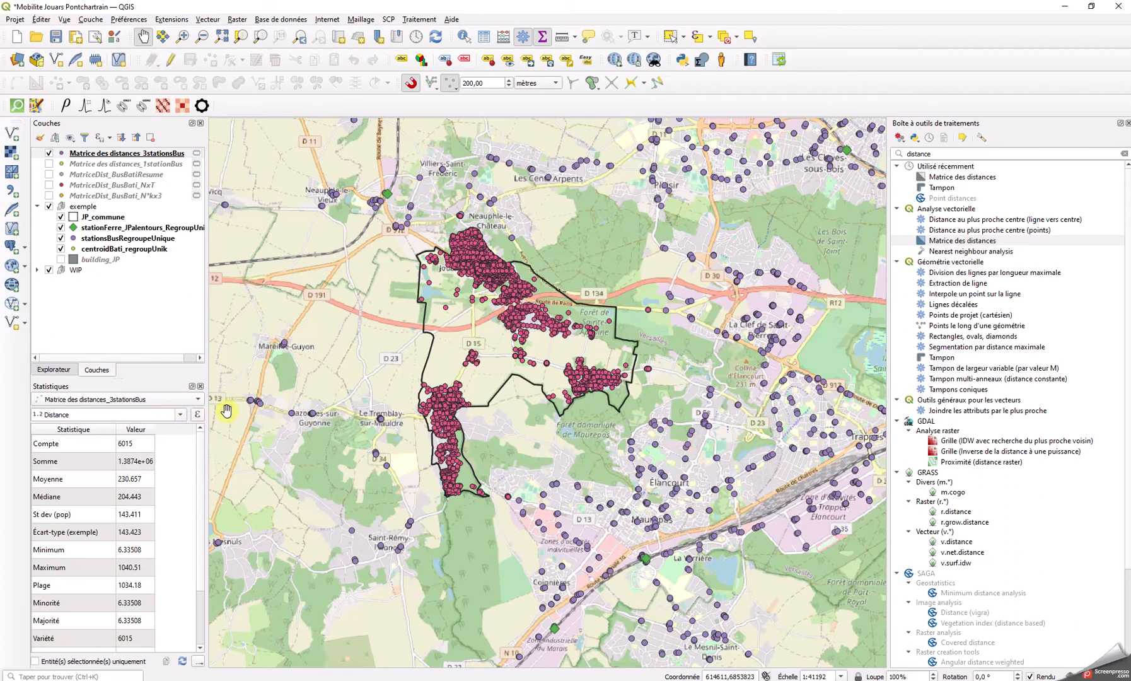
pyautogui.doubleClick(914, 153)
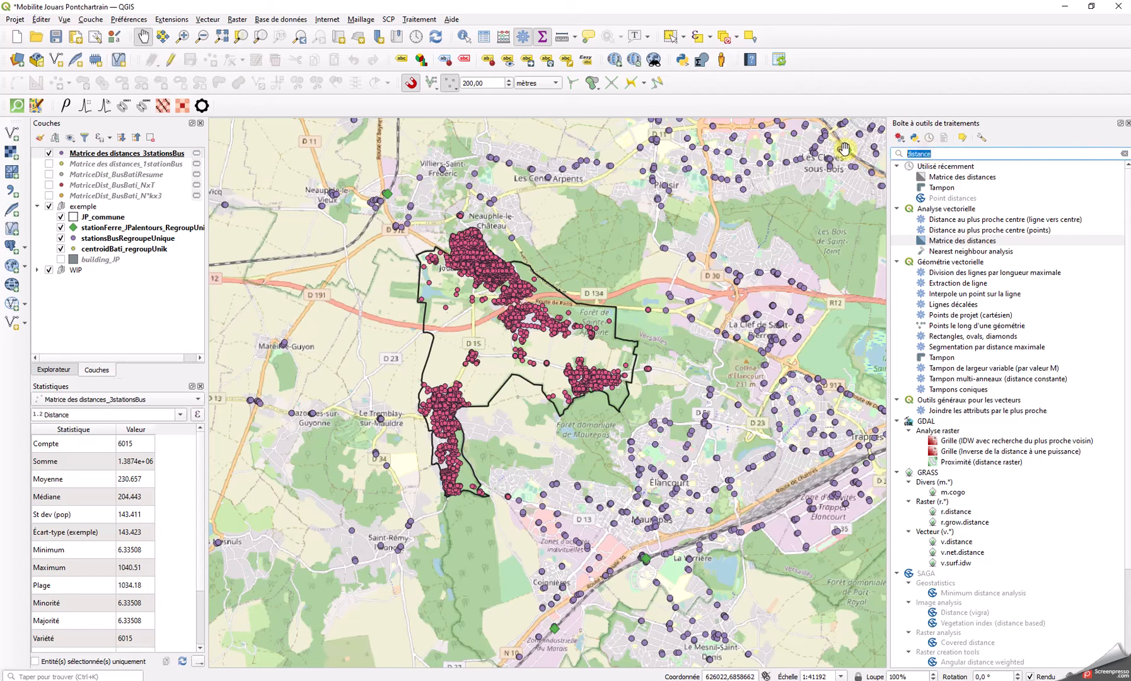
pyautogui.press('BackSpace')
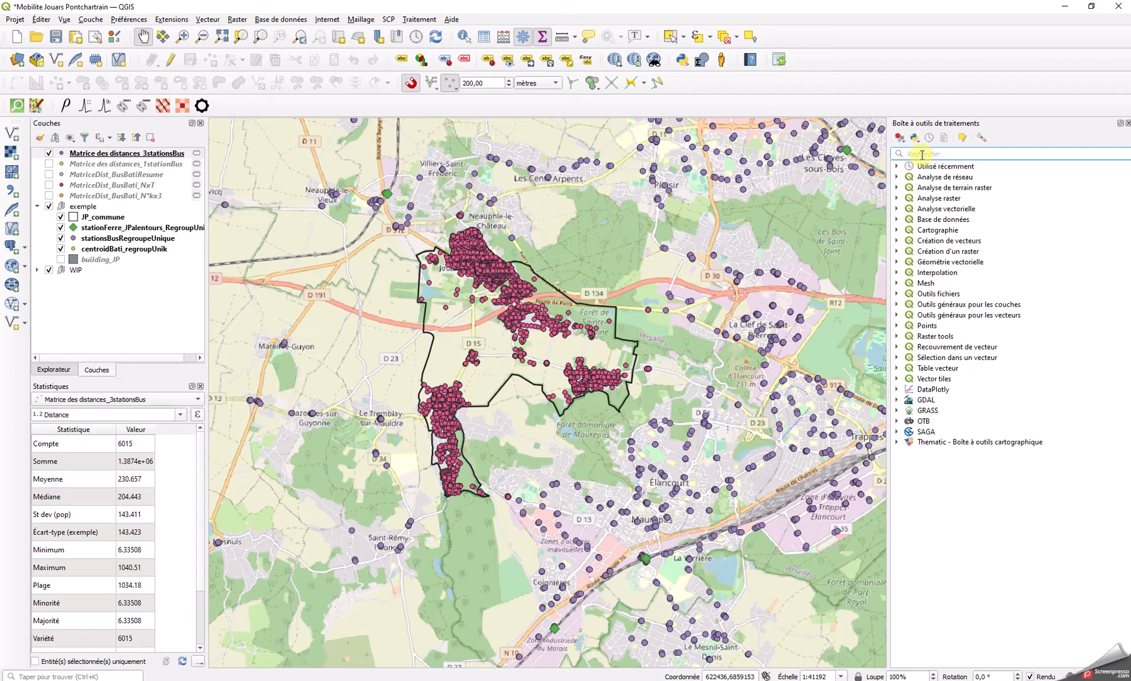
pyautogui.write('dist')
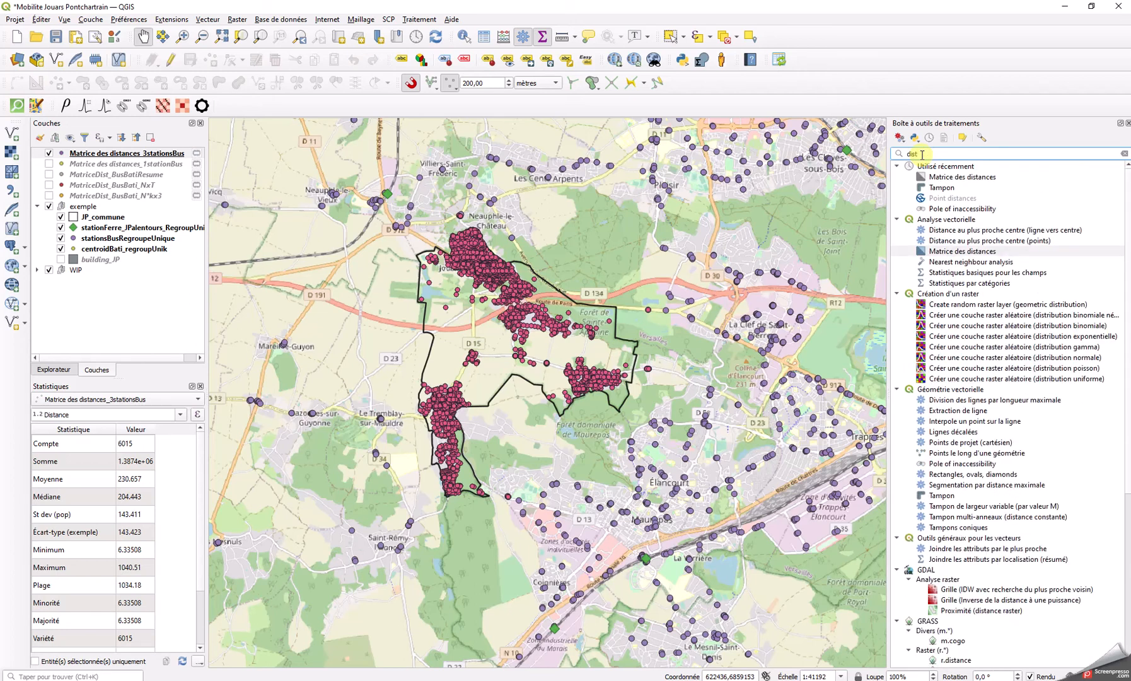
pyautogui.write('a')
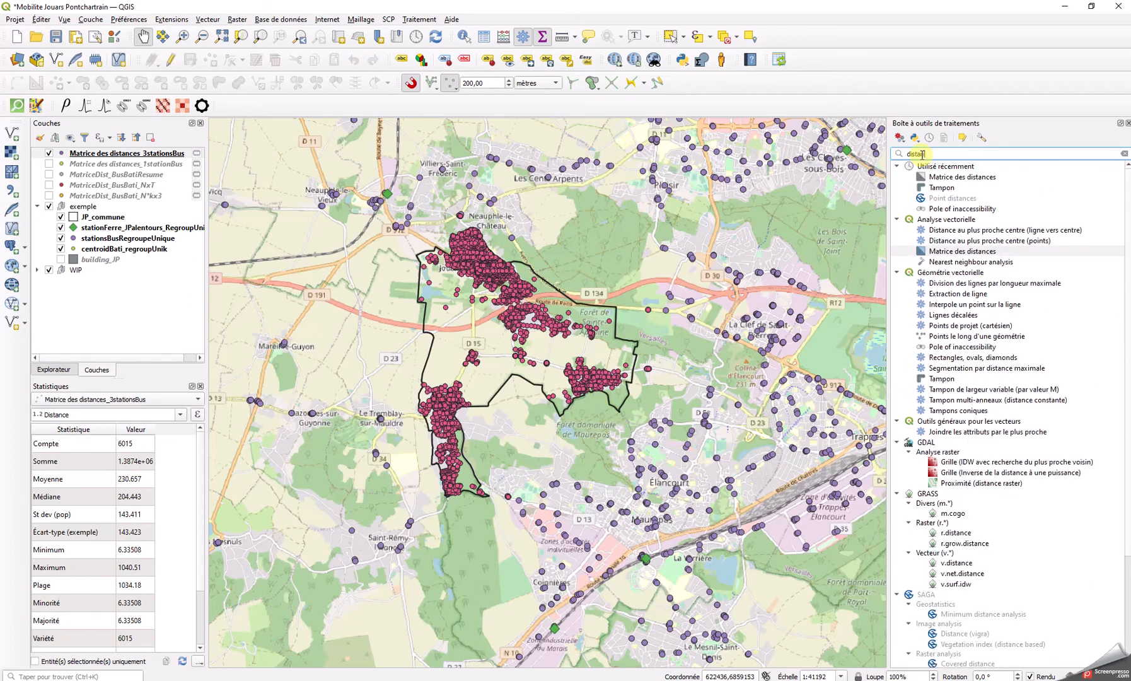
pyautogui.write('nce')
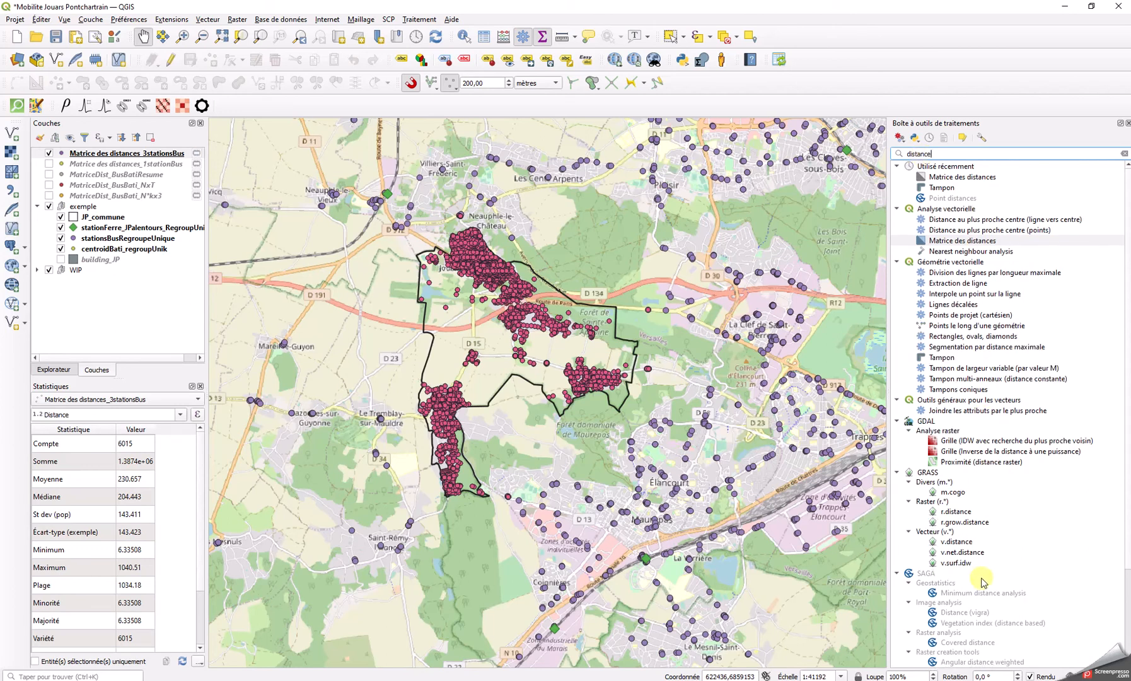
pyautogui.scroll(-4, 993, 539)
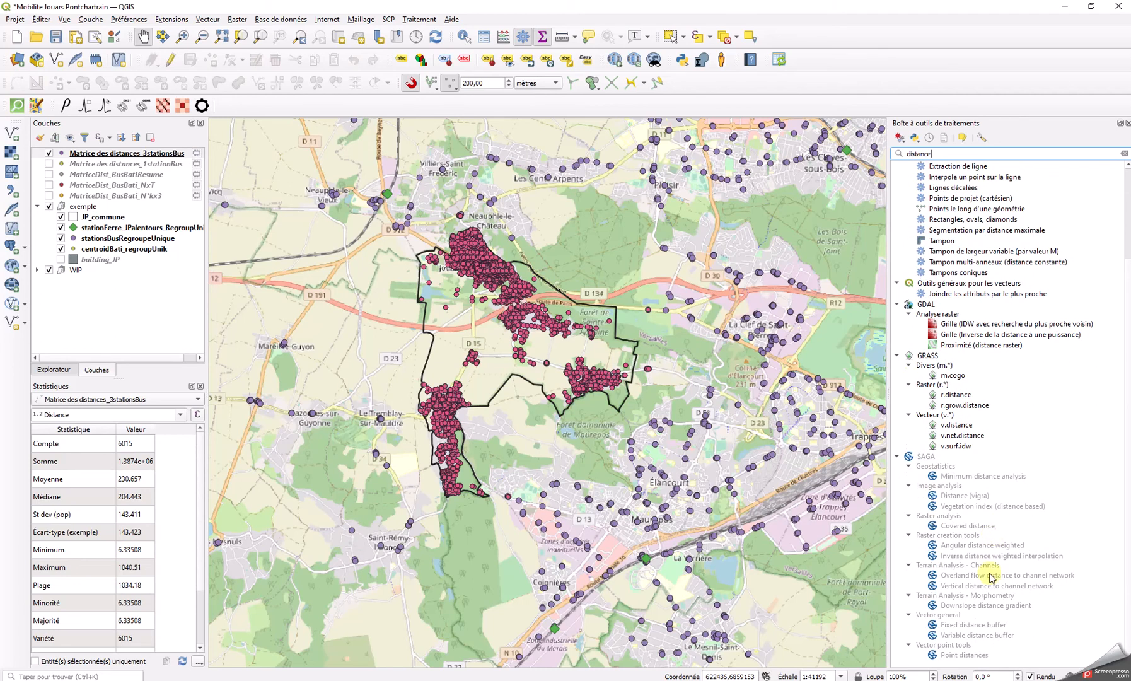
pyautogui.click(971, 655)
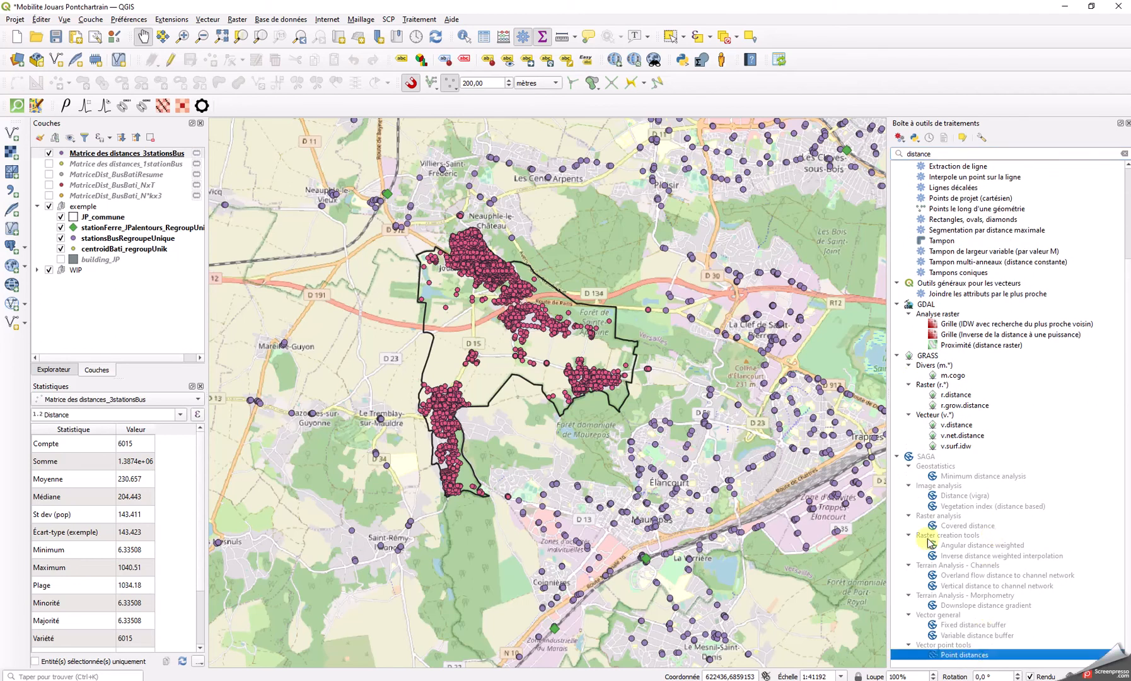
pyautogui.doubleClick(952, 656)
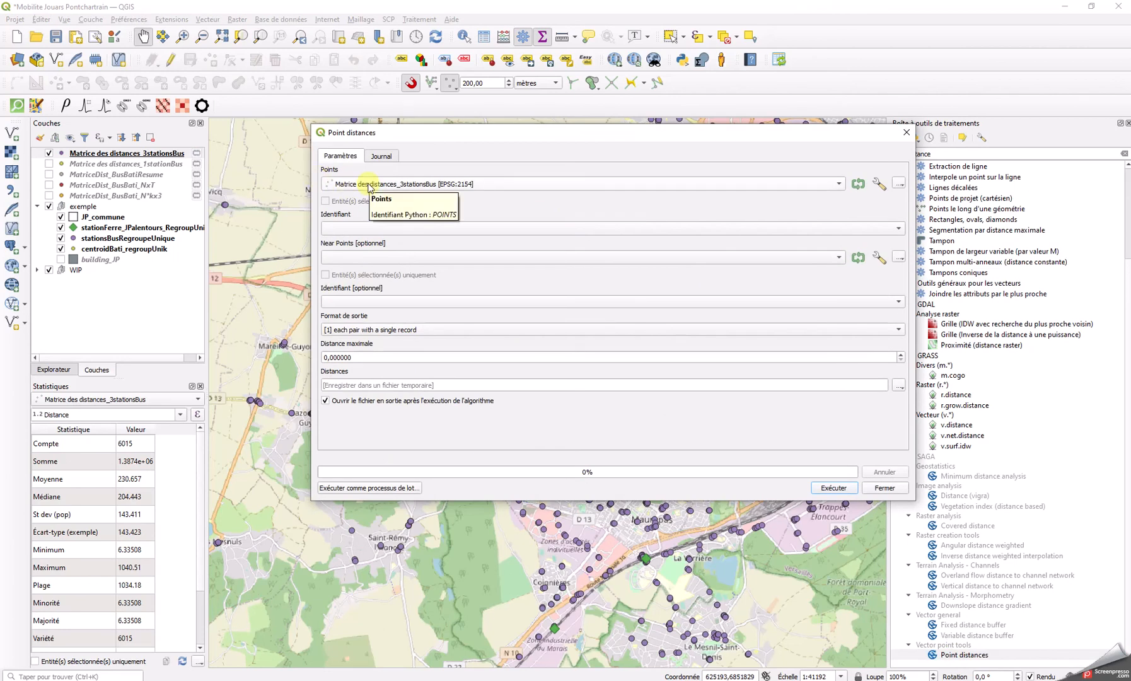
# Set Point distances to measure from centroidBati_regroupUnik (identifier NewID) to near points stationsBusRegroupeUnique (identifier NEwIDBUS).
pyautogui.click(369, 184)
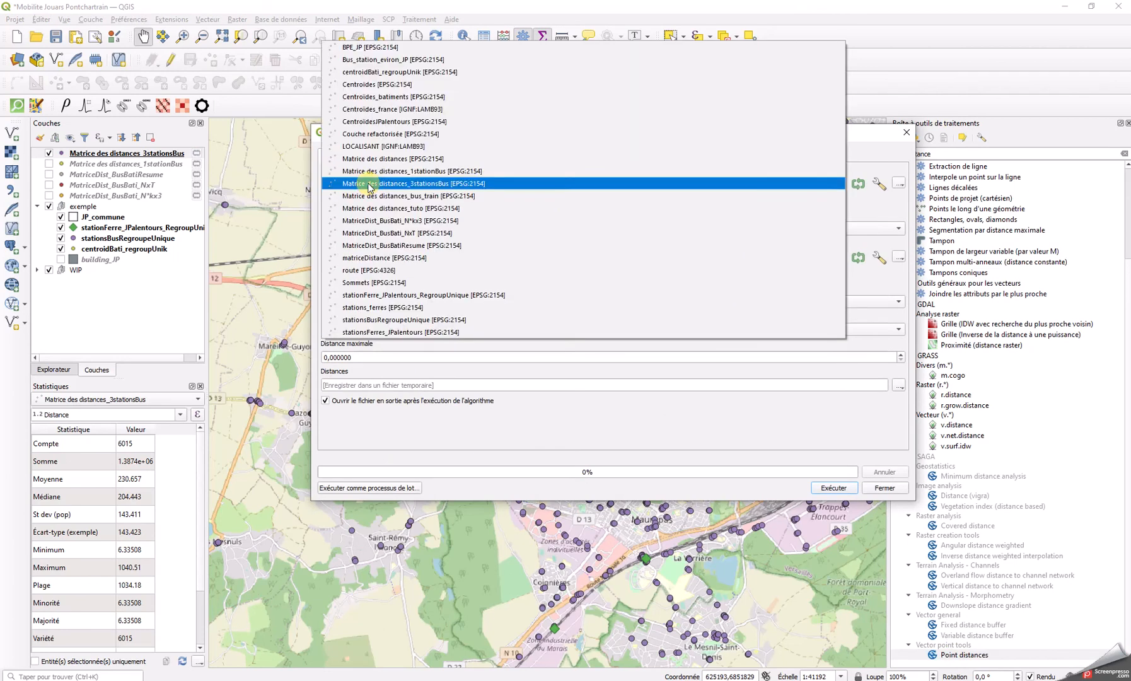
pyautogui.click(417, 73)
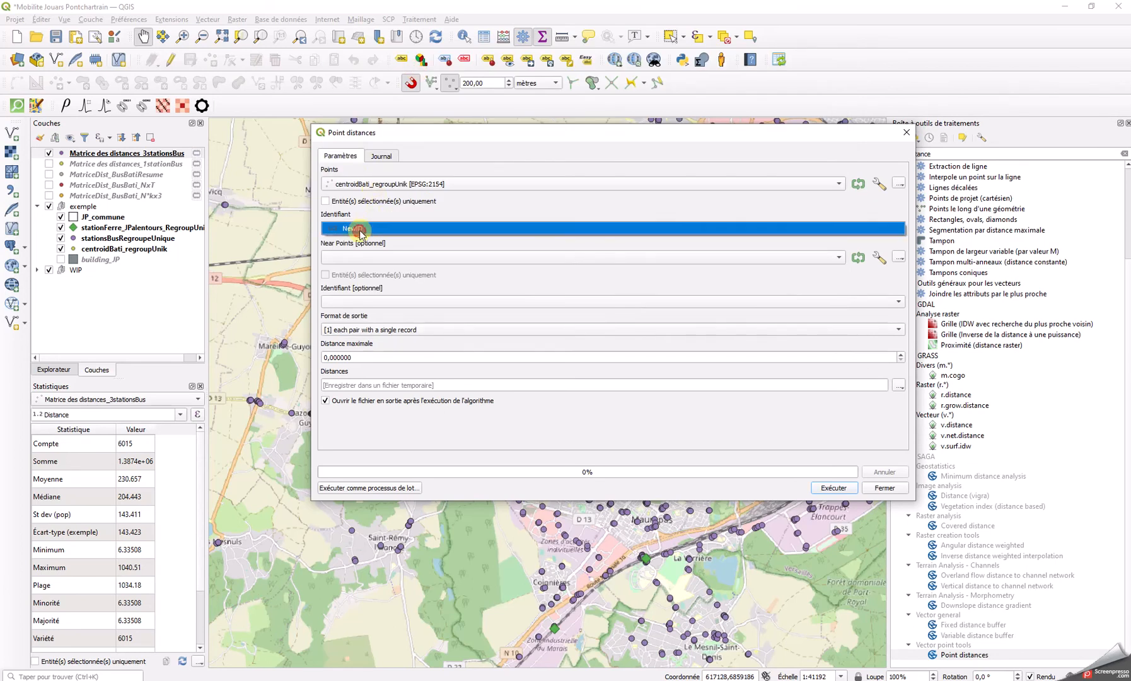
pyautogui.click(360, 258)
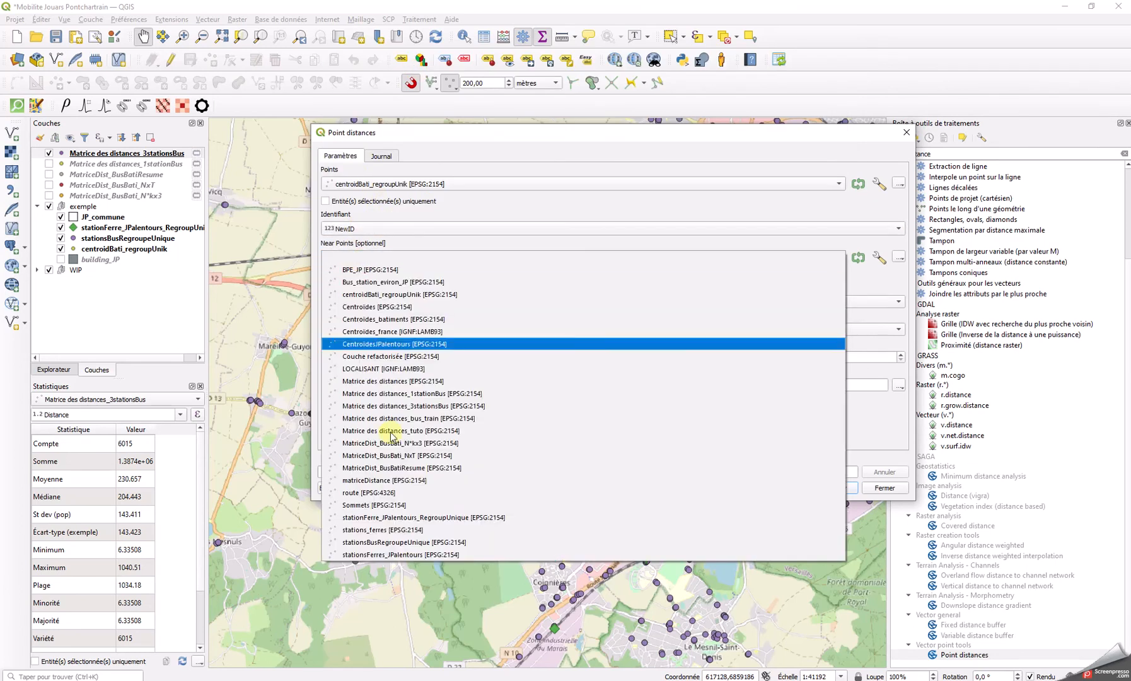
pyautogui.click(429, 542)
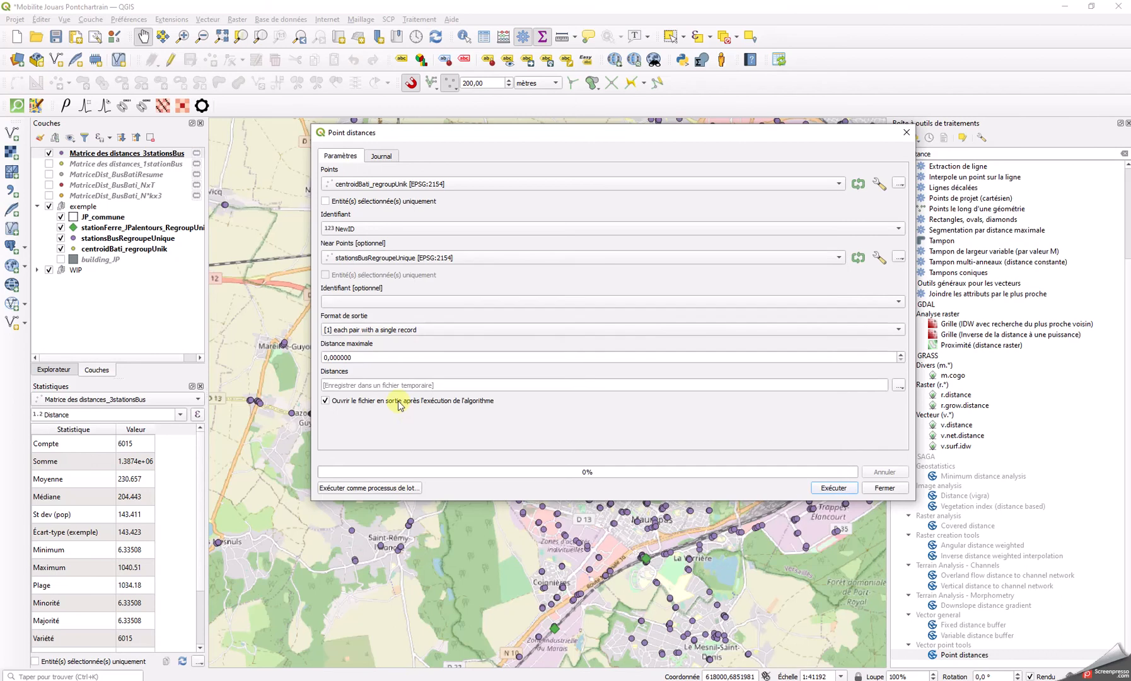
pyautogui.click(393, 303)
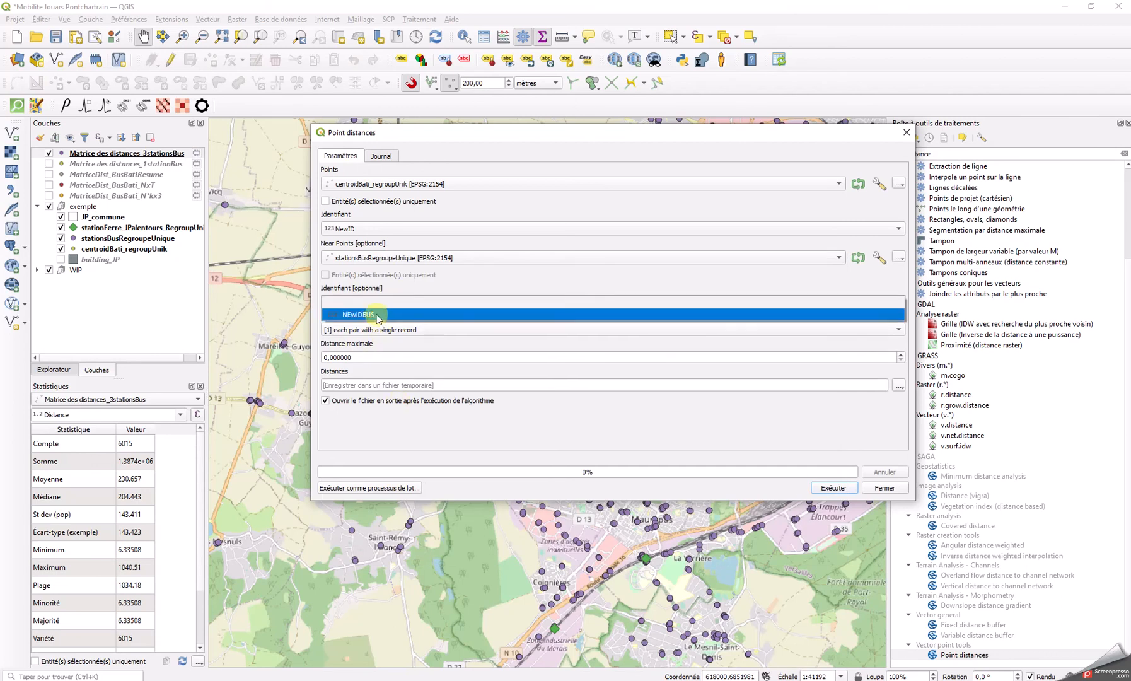
pyautogui.click(379, 315)
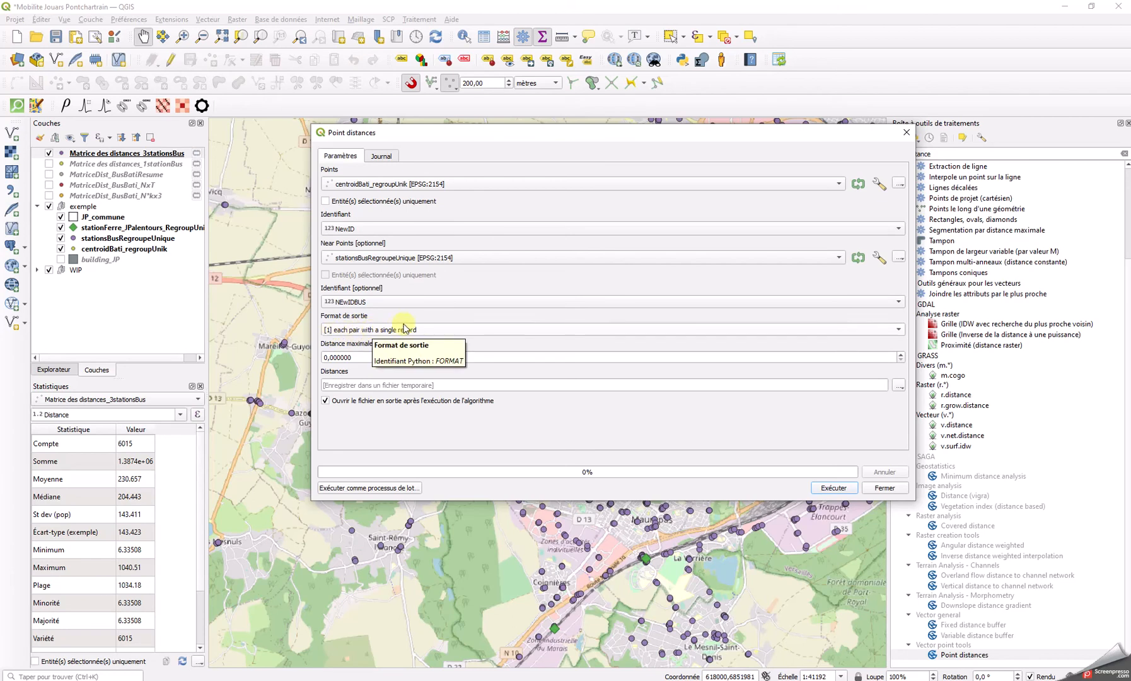
# Set the maximum distance to 300, run Point distances and close the tool.
pyautogui.click(361, 357)
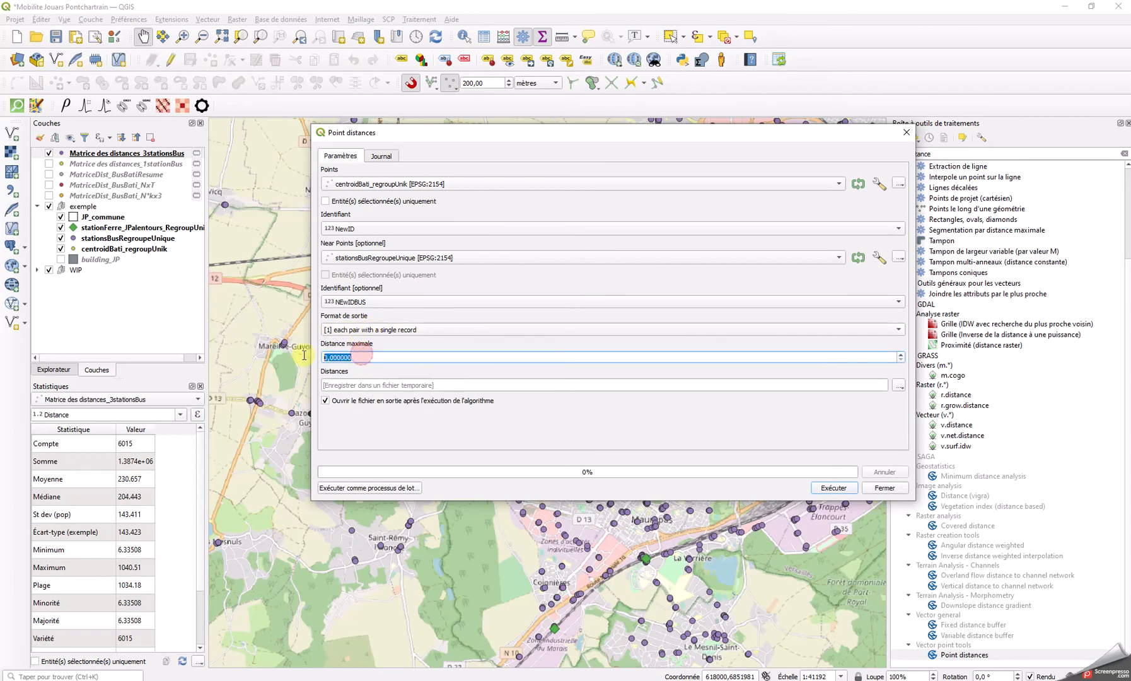
pyautogui.write('350')
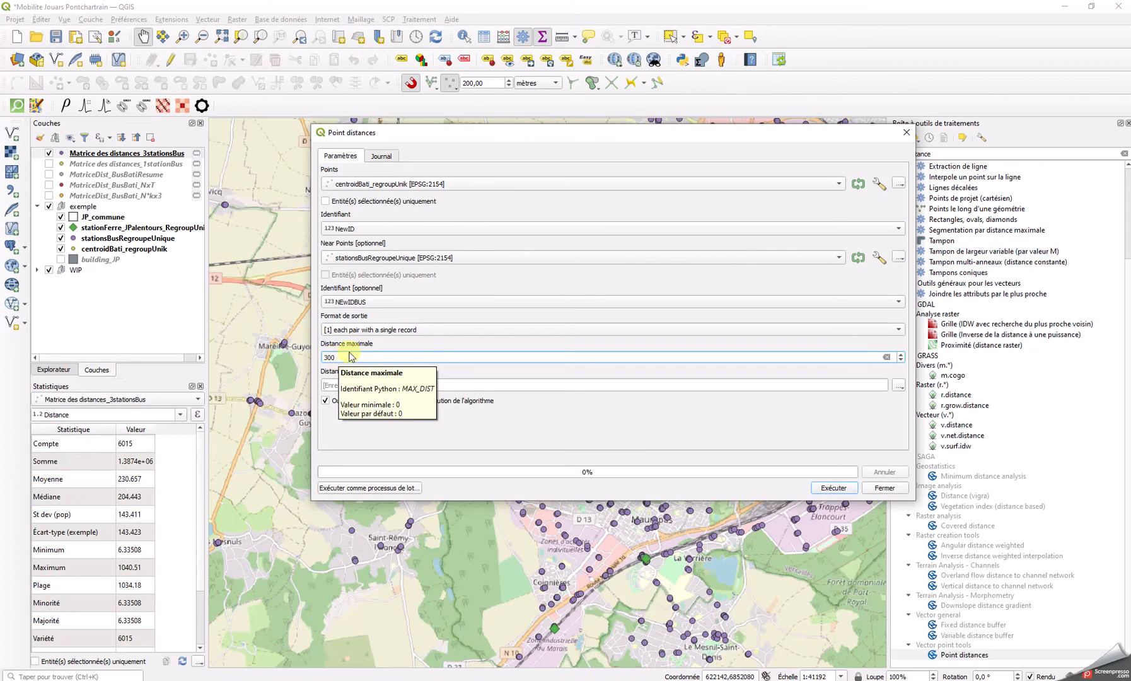
pyautogui.click(834, 489)
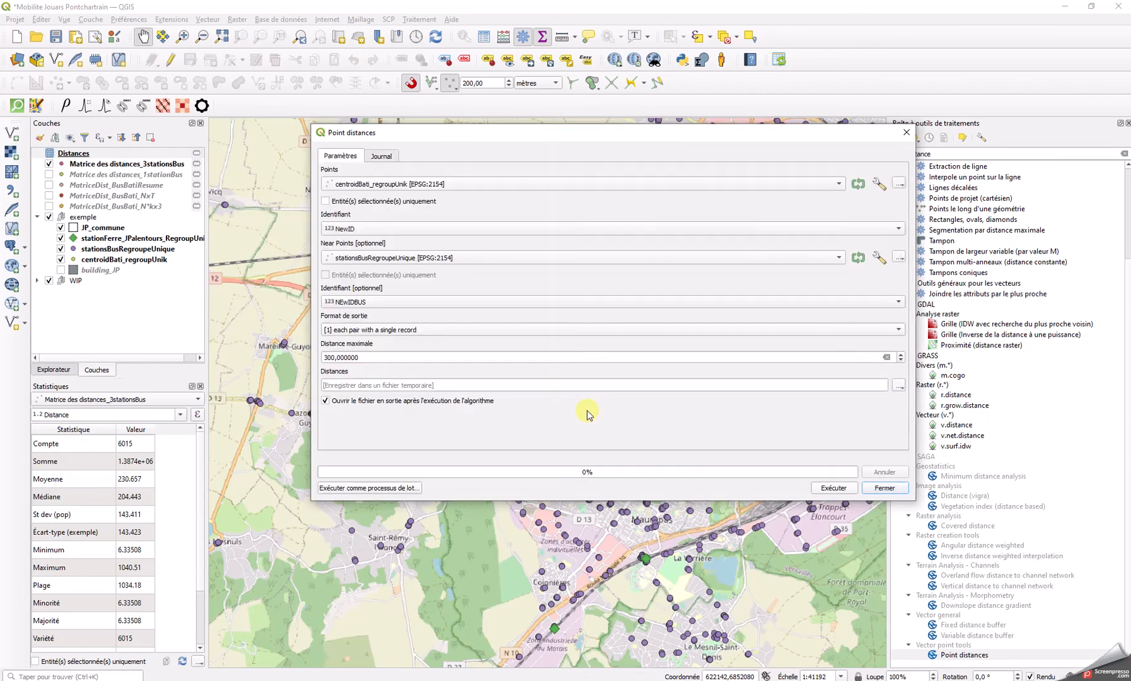
pyautogui.click(884, 487)
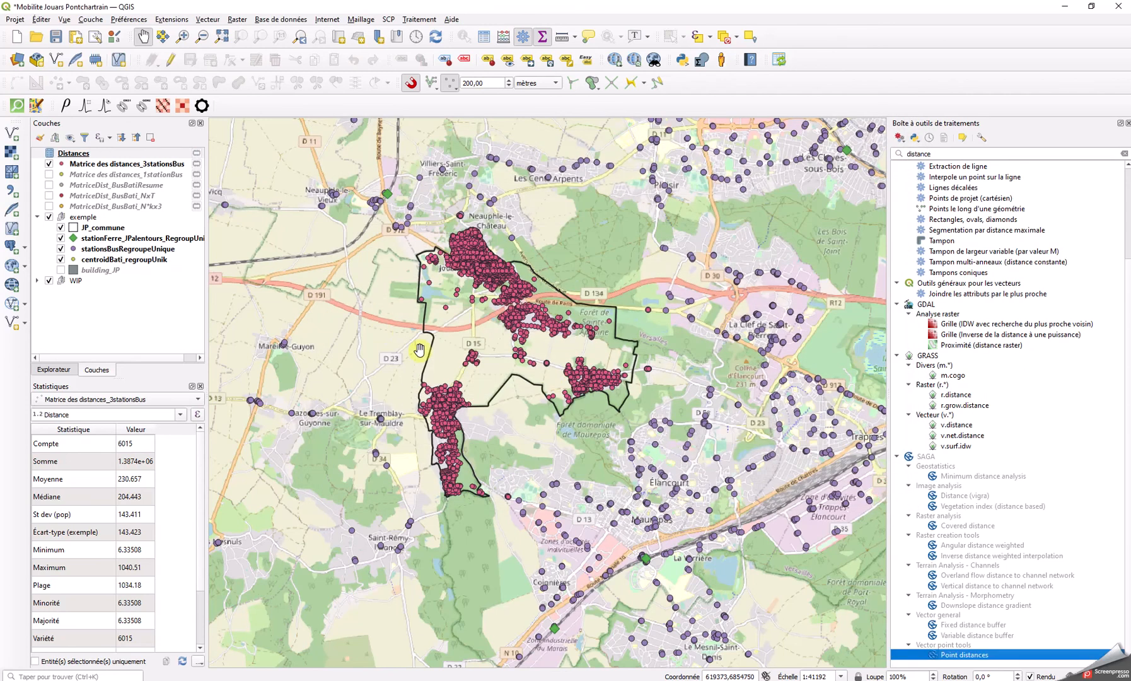
# Open the attribute table of the Distances layer and sort it by ID_POINT.
pyautogui.click(65, 153)
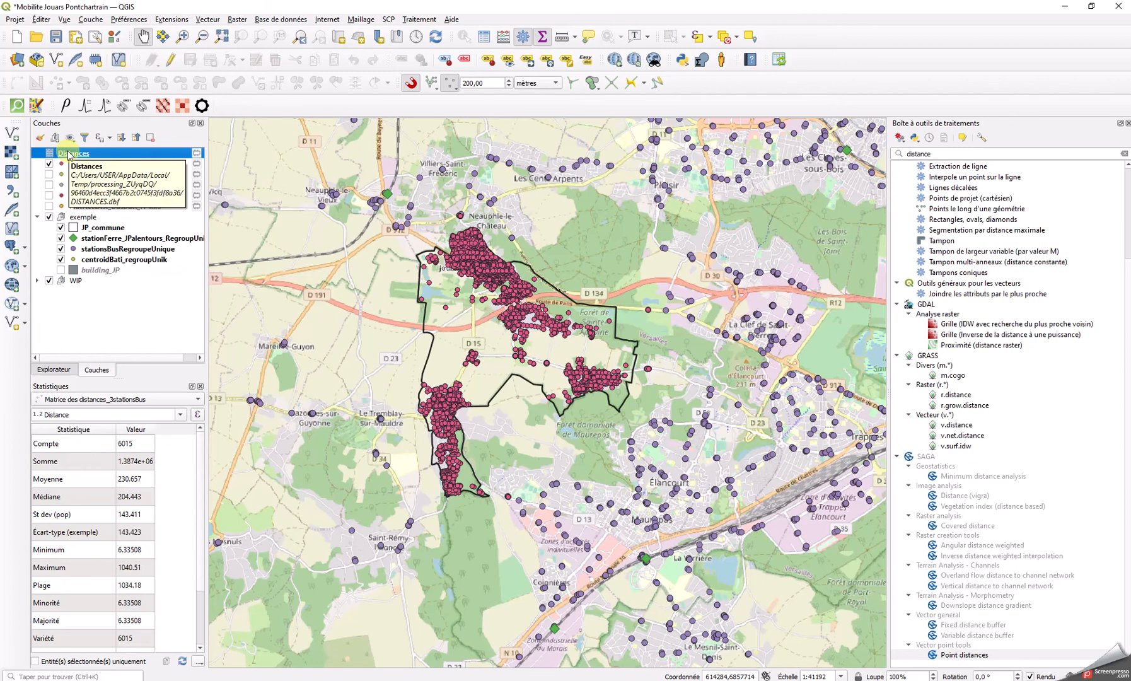
pyautogui.rightClick(68, 155)
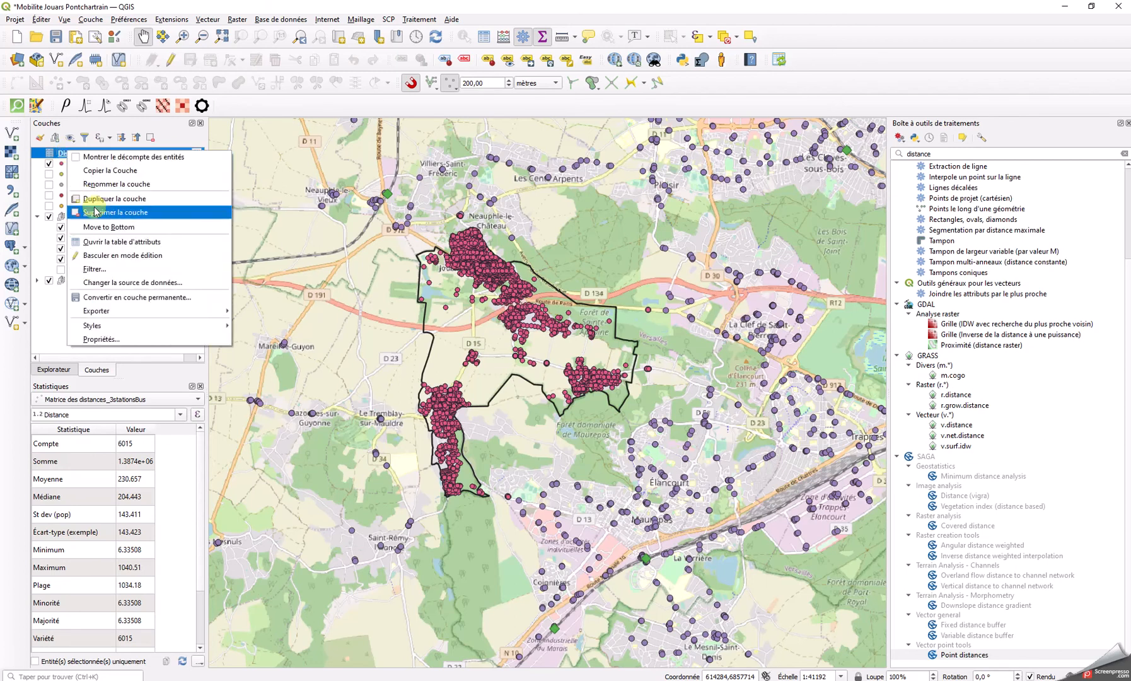
pyautogui.click(111, 243)
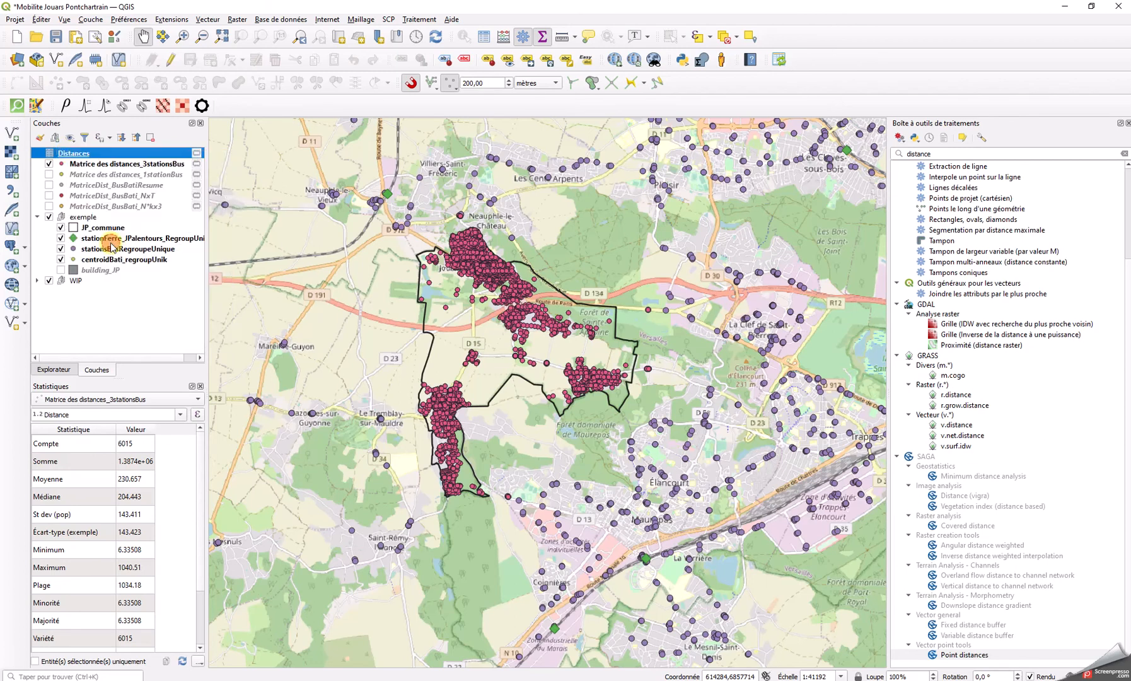
pyautogui.moveTo(181, 45); pyautogui.dragTo(591, 61)
pyautogui.click(423, 98)
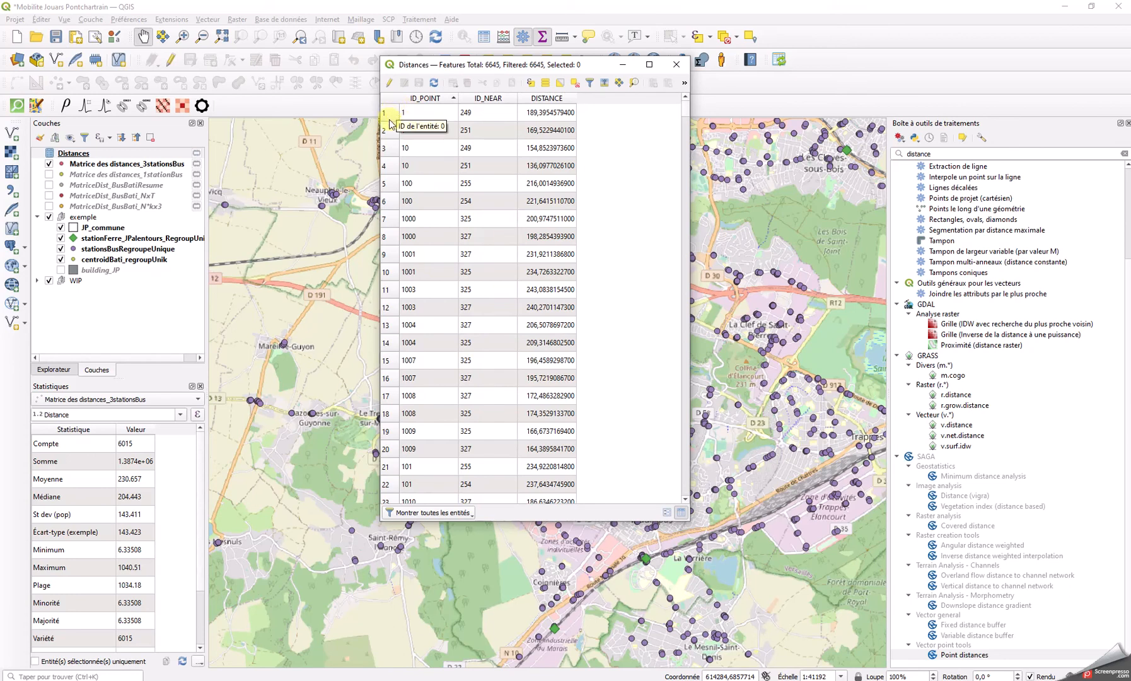
# Examine the station pairs recorded for ID_POINT 1 and 1030, select all rows of point 1030, and close the table.
pyautogui.click(390, 116)
pyautogui.click(390, 130)
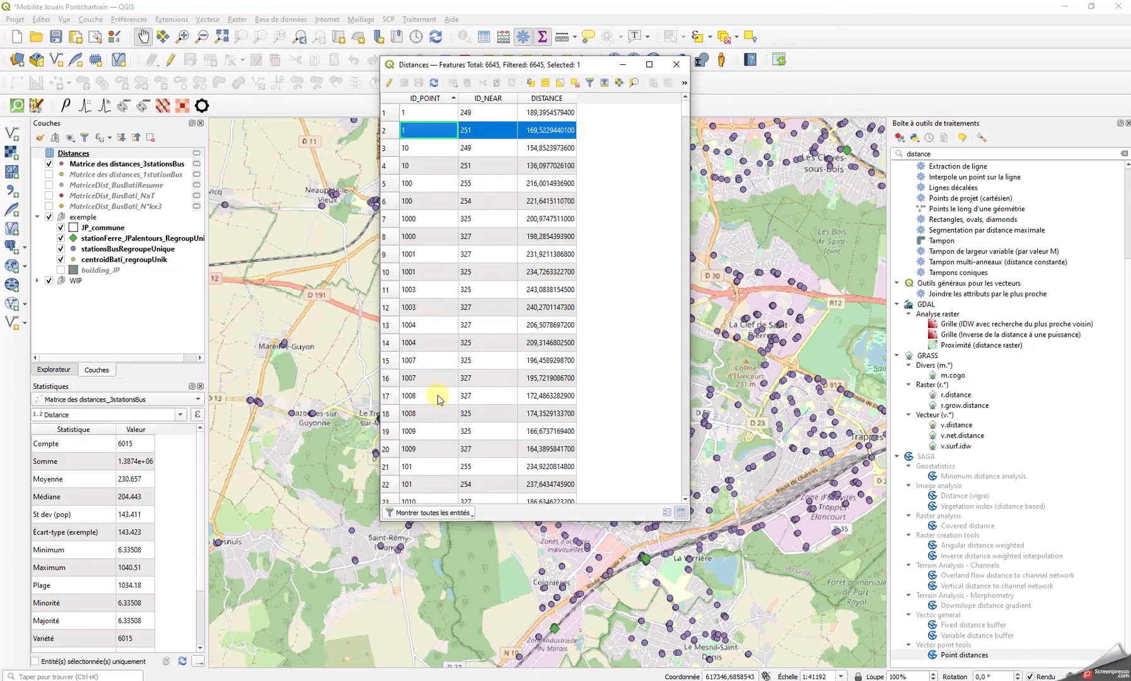
pyautogui.scroll(-9, 439, 399)
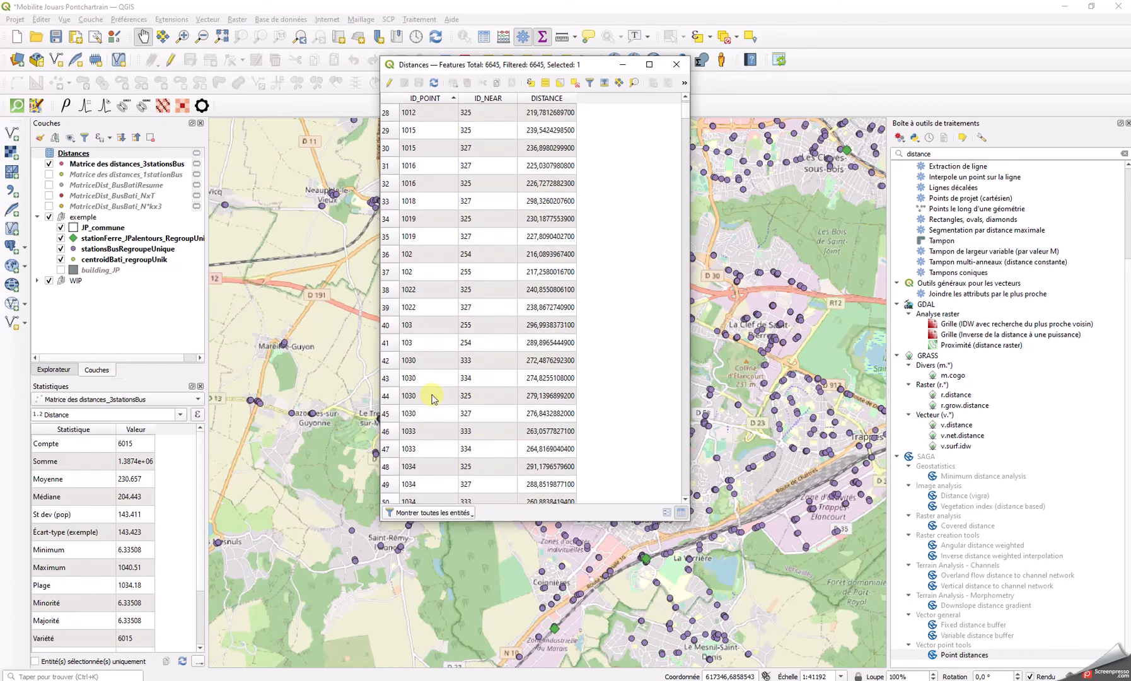
pyautogui.click(389, 360)
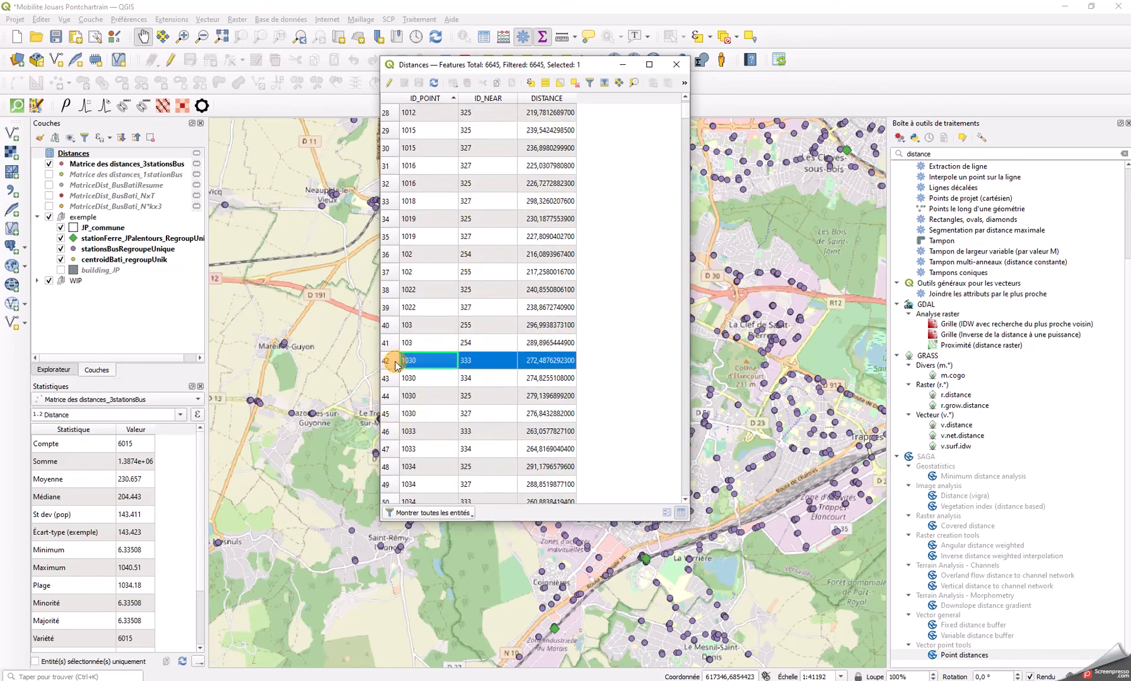
pyautogui.click(387, 413)
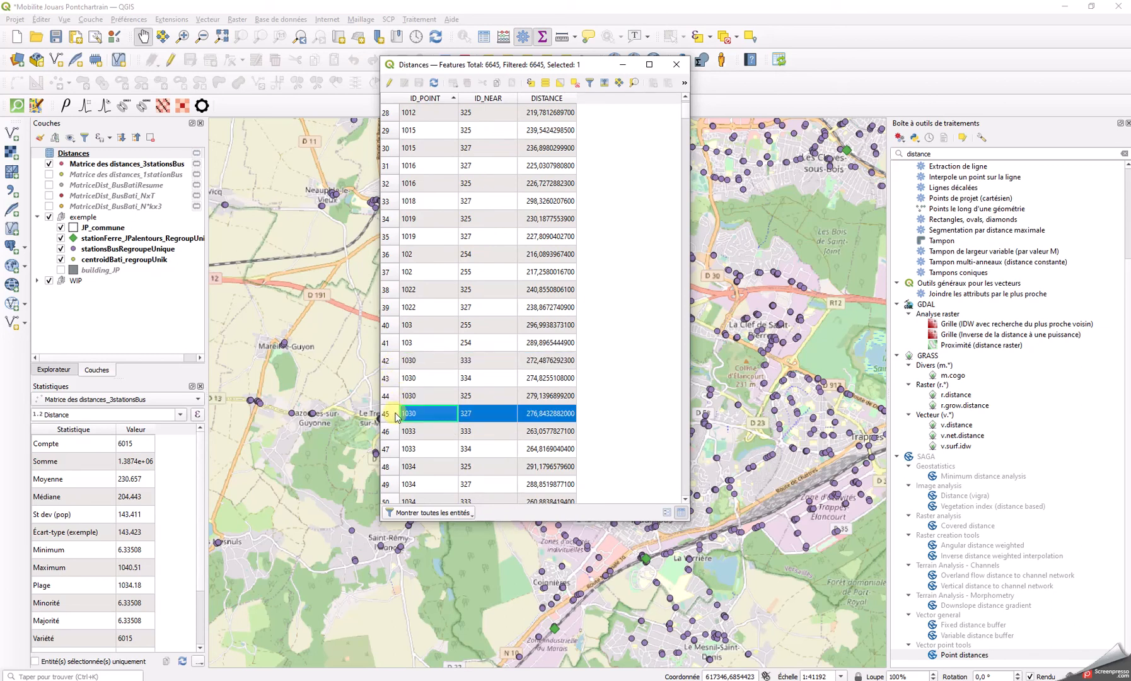
pyautogui.keyDown('shift'); pyautogui.click(390, 361); pyautogui.keyUp('shift')
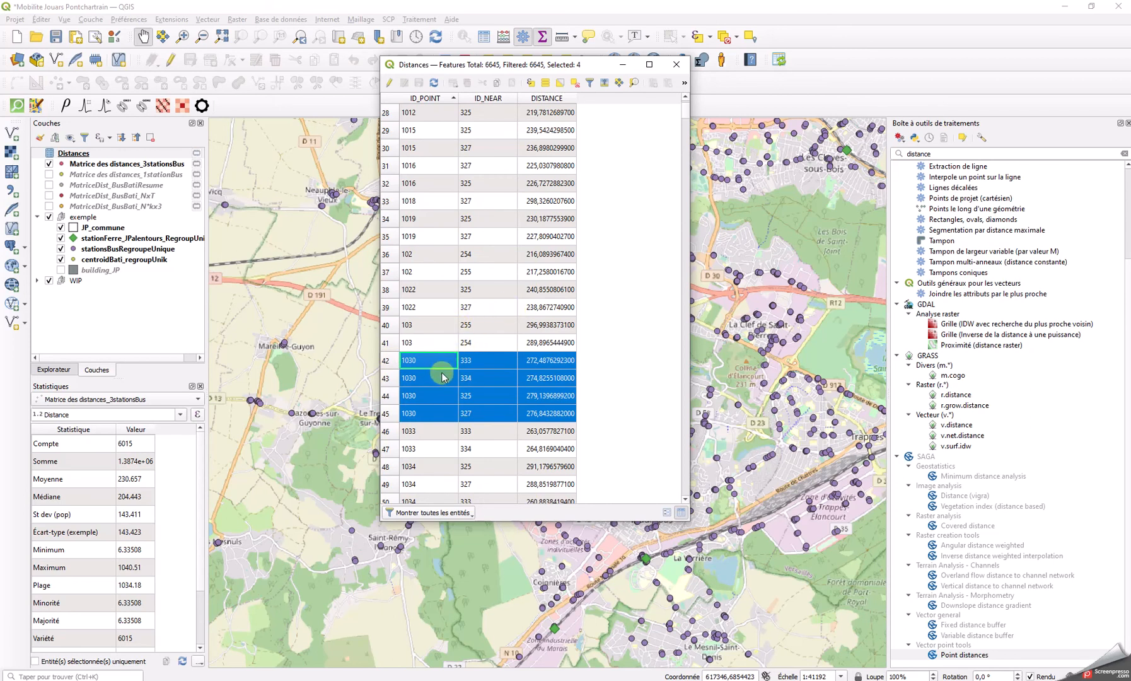
pyautogui.scroll(9, 517, 164)
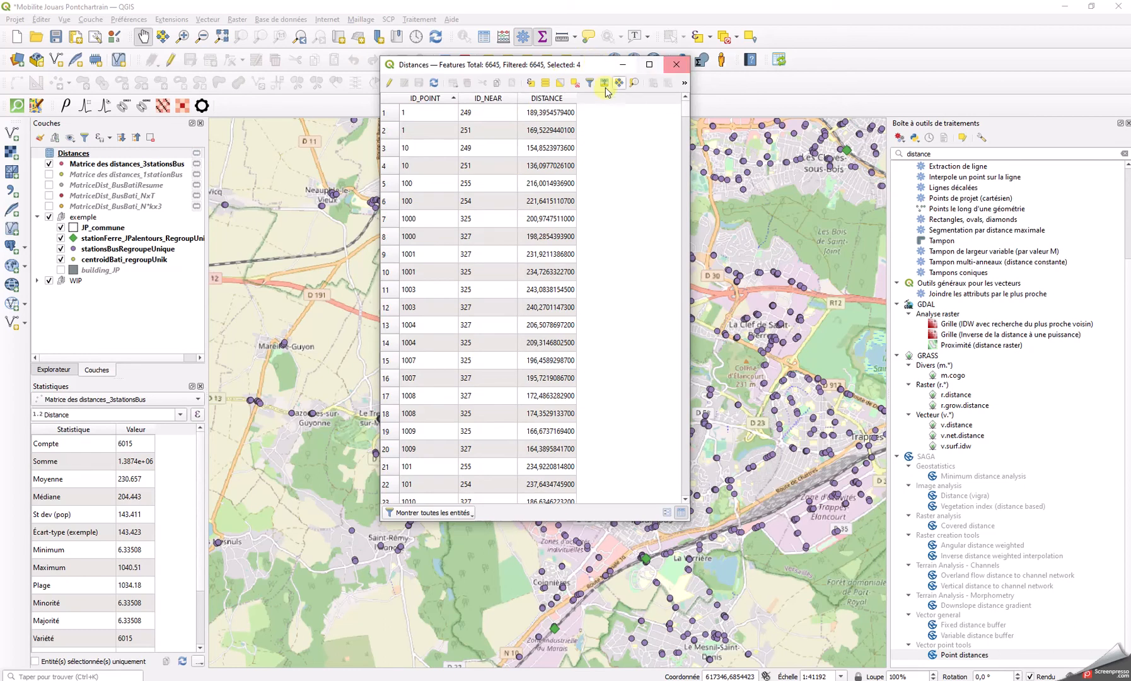
pyautogui.click(676, 64)
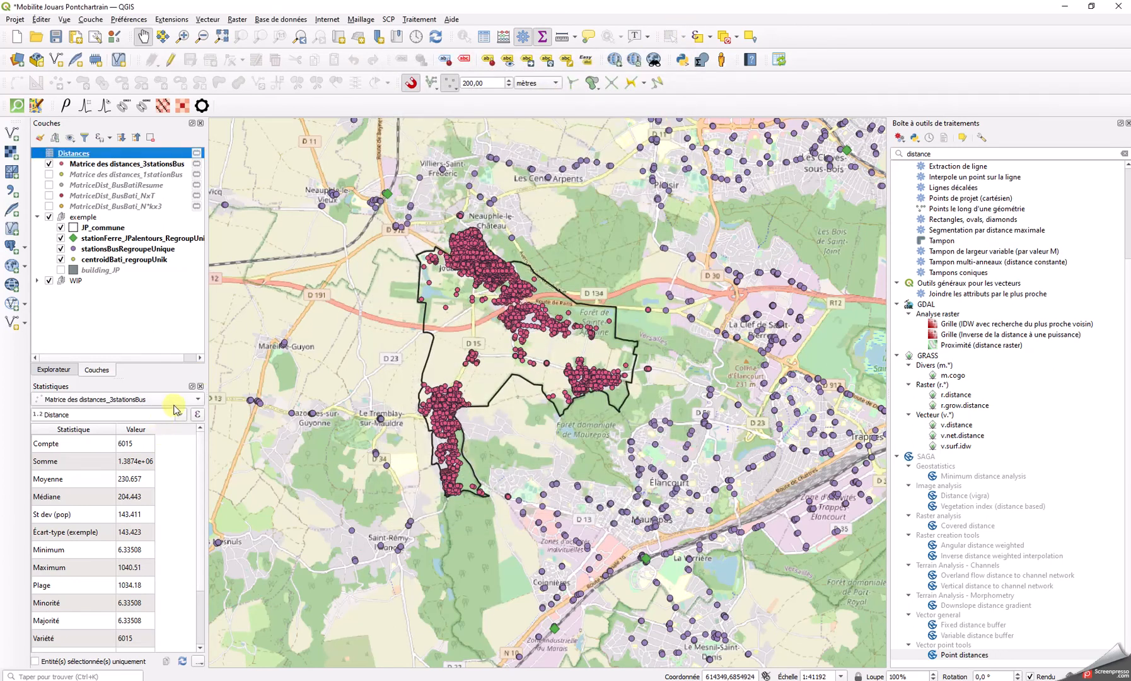
# Display the statistics of the DISTANCE field for the Distances layer, and close the statistics view.
pyautogui.click(175, 402)
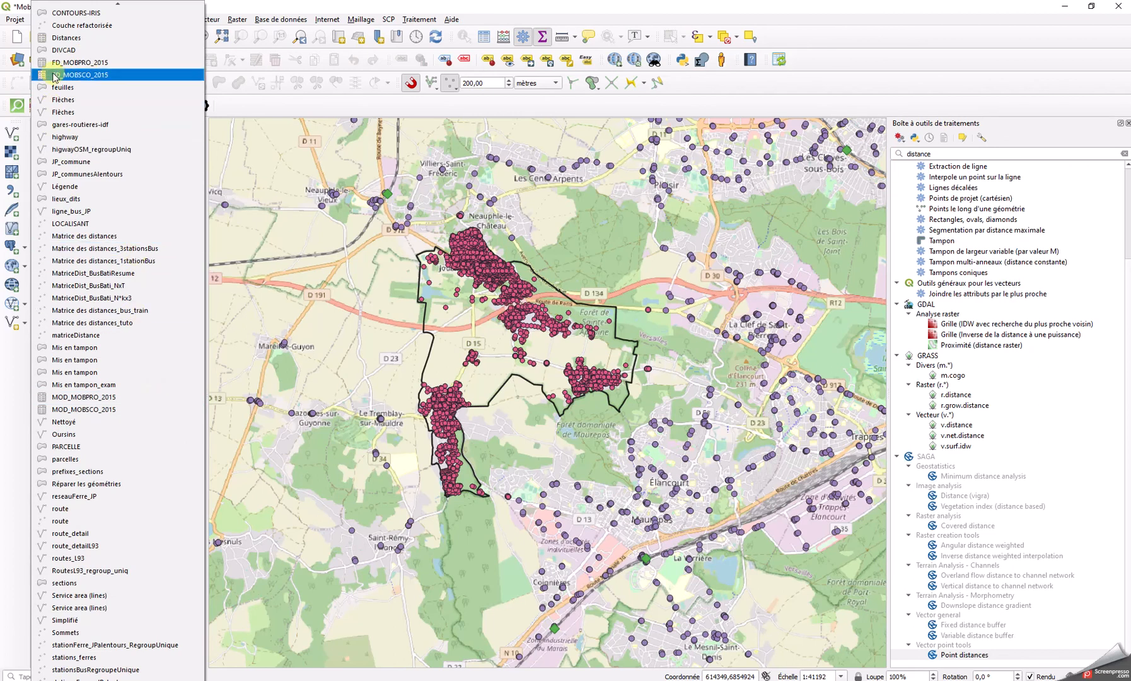
pyautogui.click(66, 38)
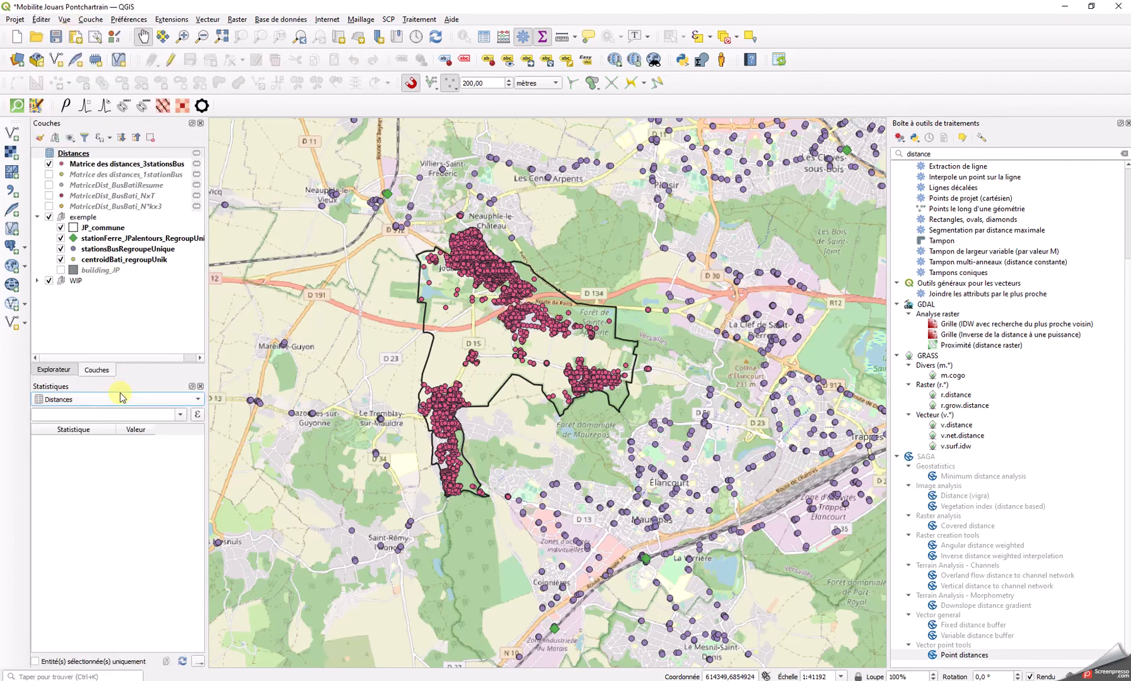
pyautogui.click(180, 414)
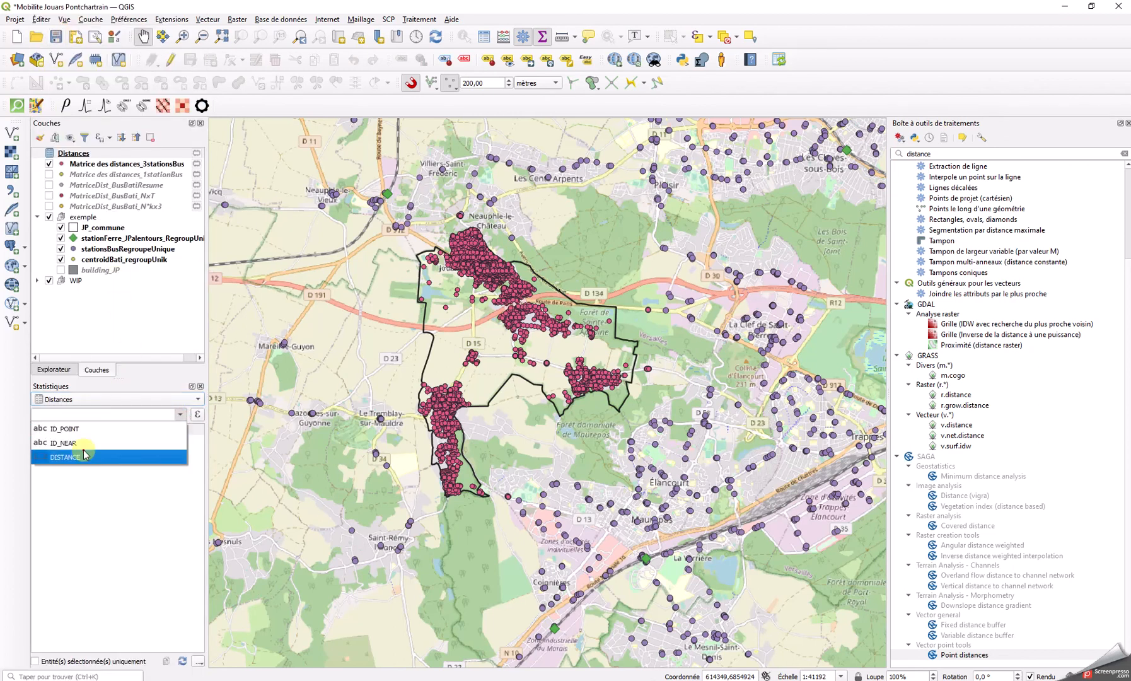
pyautogui.click(85, 455)
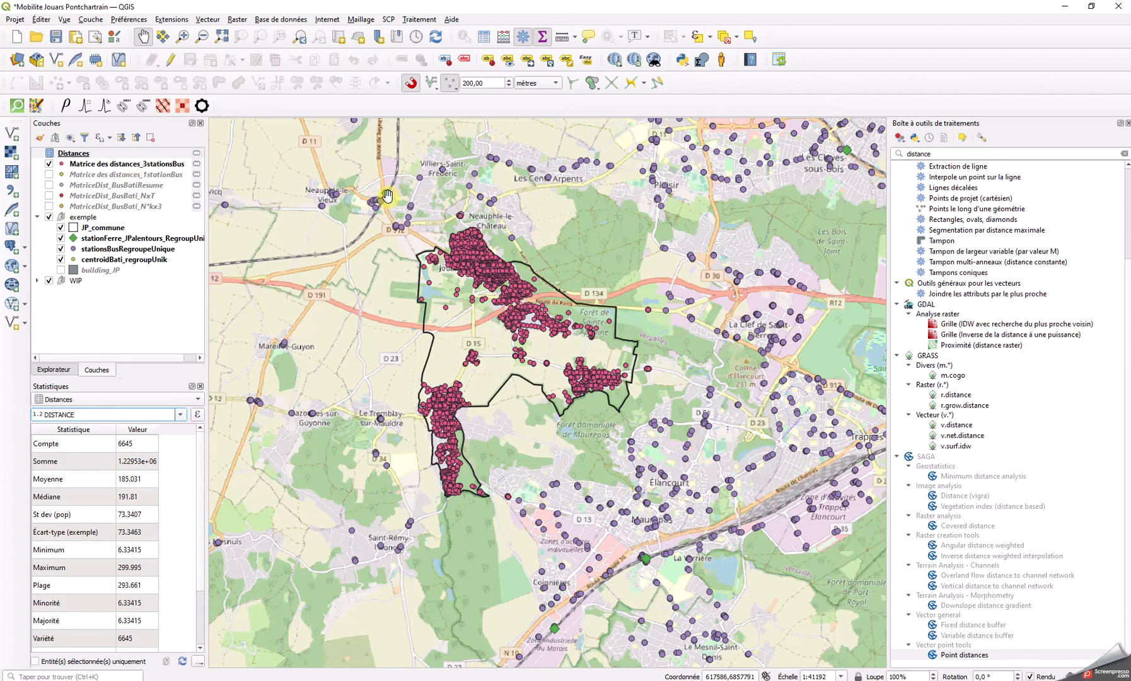
pyautogui.click(200, 387)
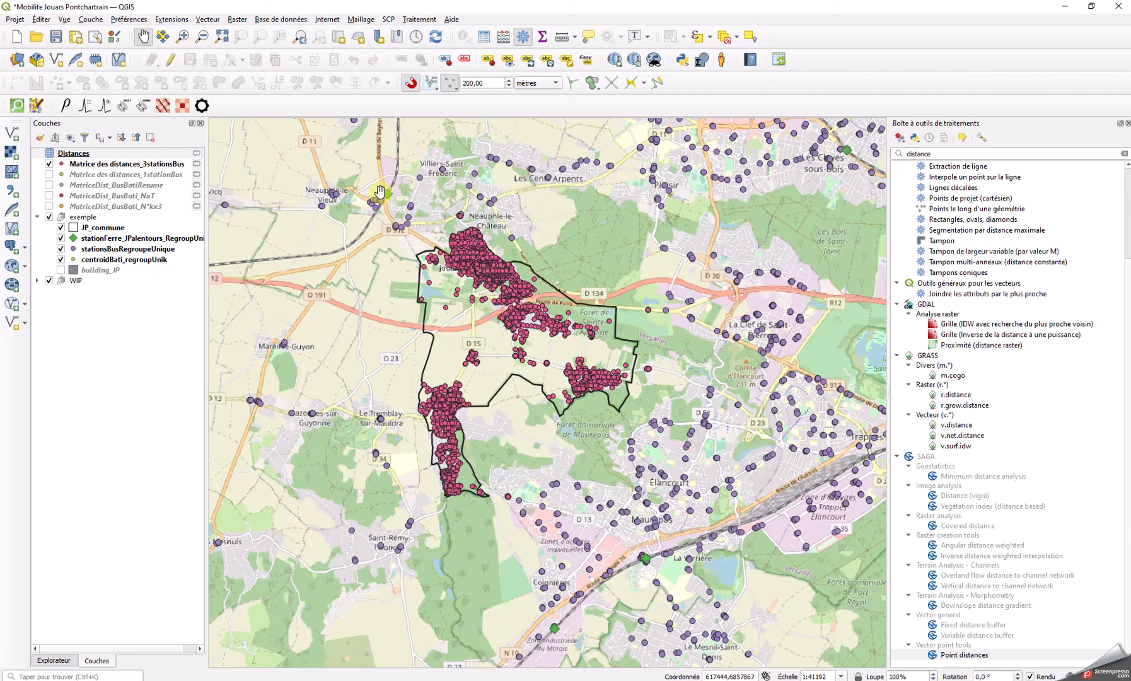
# Search the processing tools for "buffer" and open the Tampon tool.
pyautogui.doubleClick(946, 157)
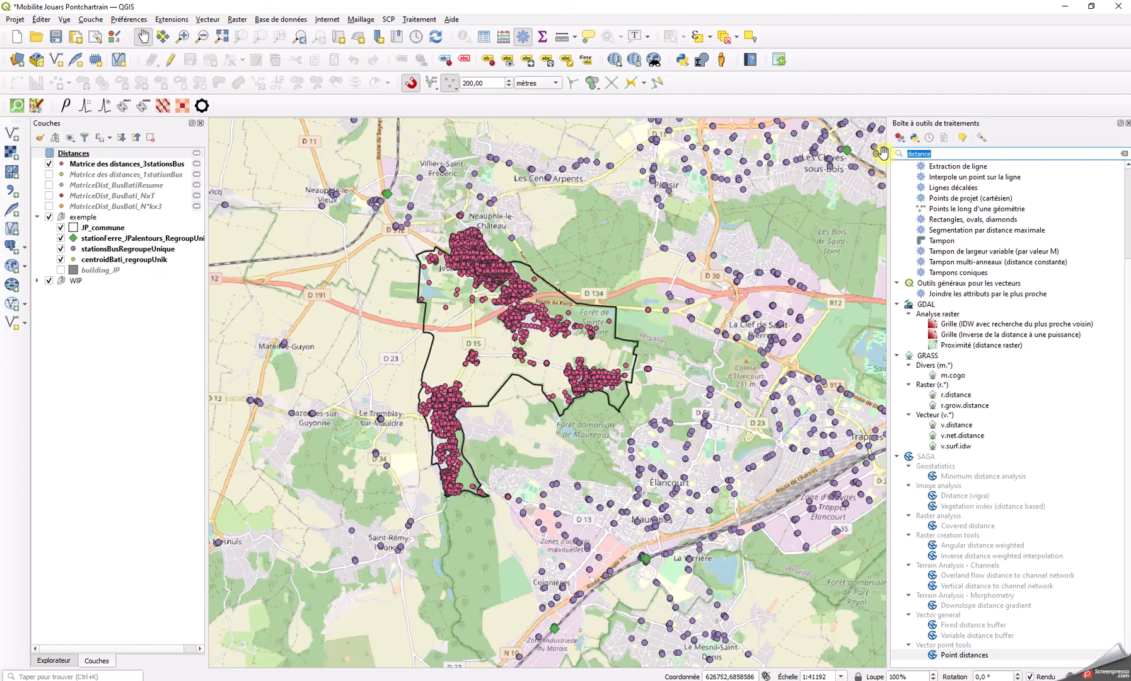
pyautogui.press('BackSpace')
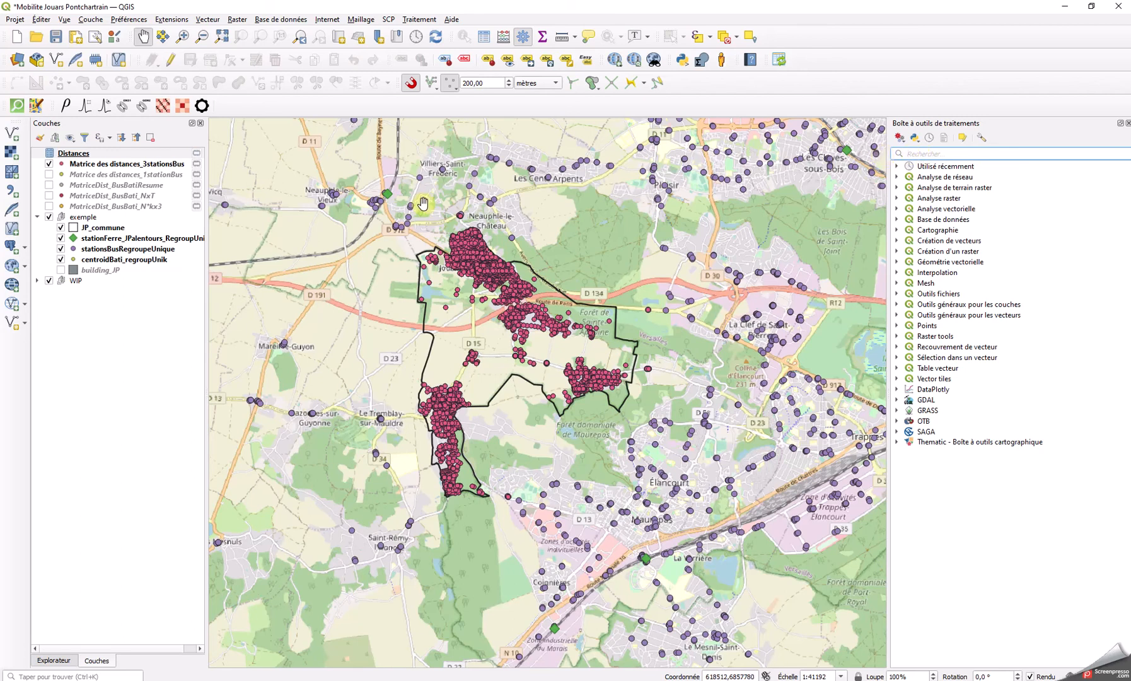
pyautogui.scroll(2, 367, 188)
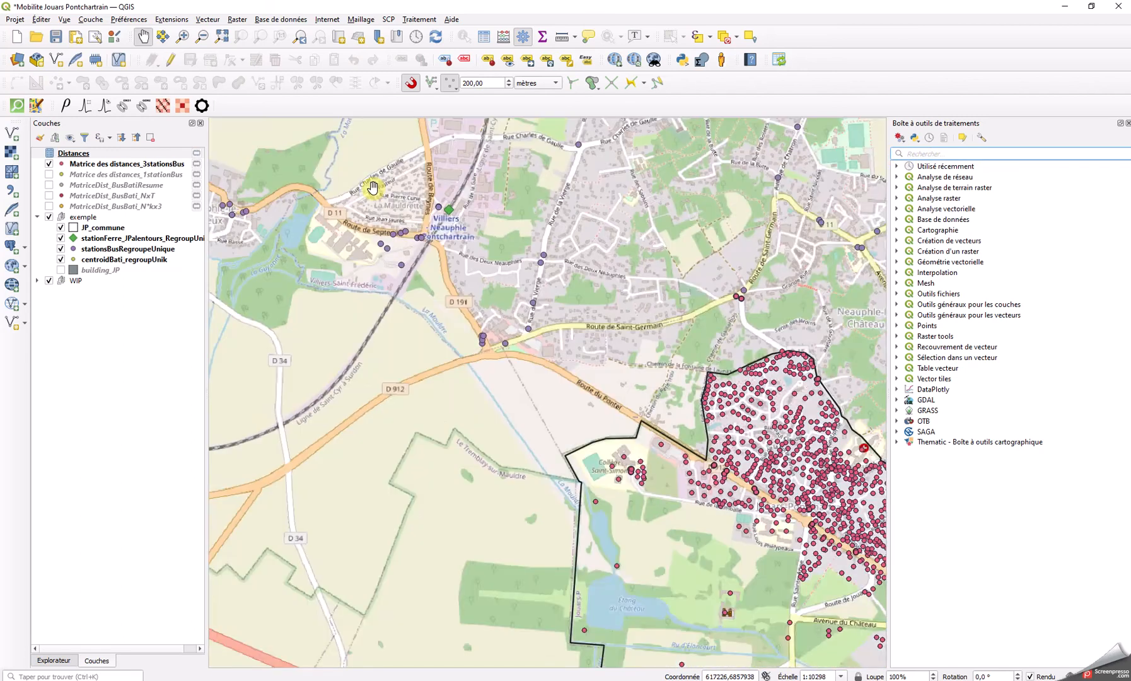
pyautogui.moveTo(367, 188); pyautogui.dragTo(460, 262)
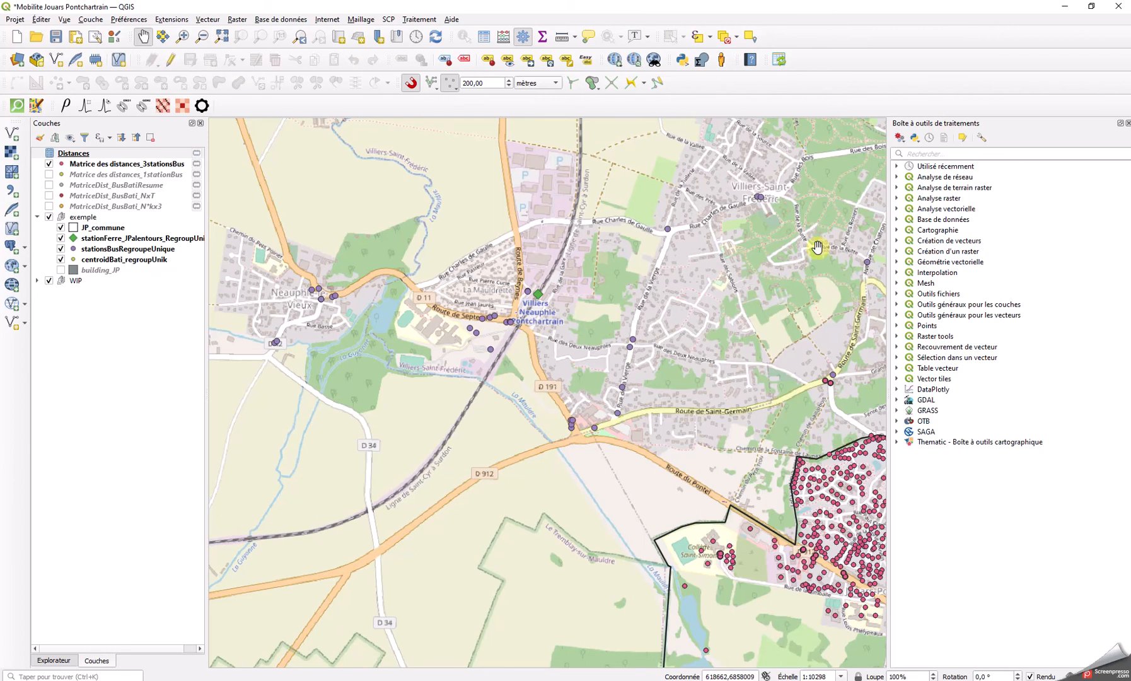
pyautogui.click(910, 154)
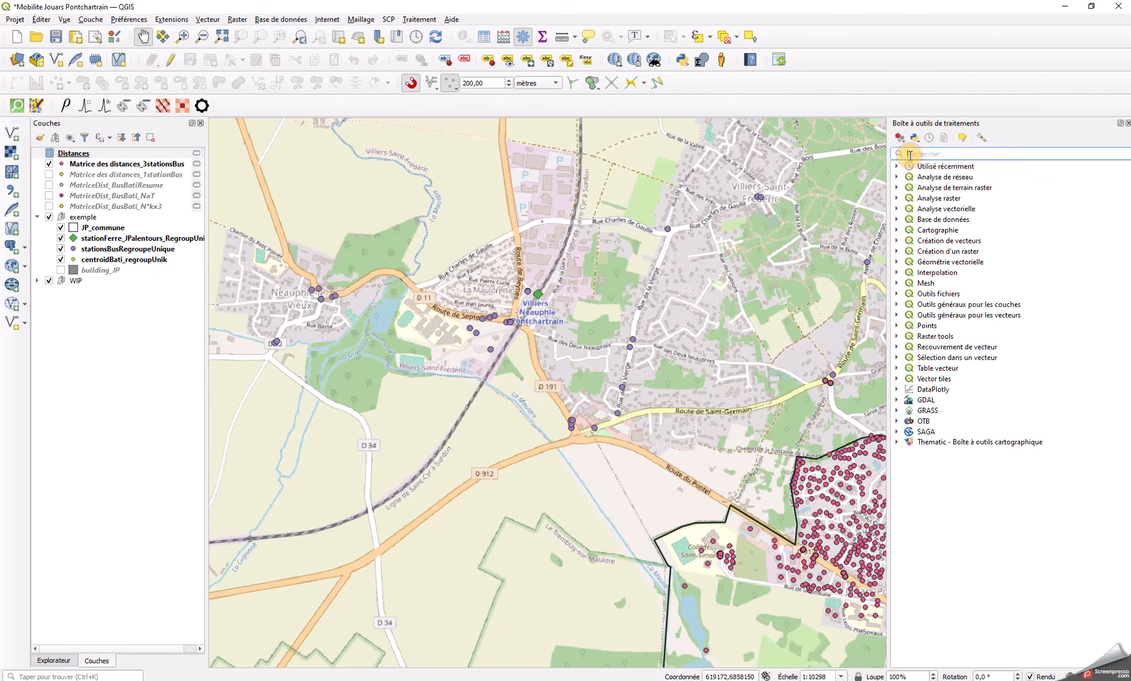
pyautogui.write('Buff')
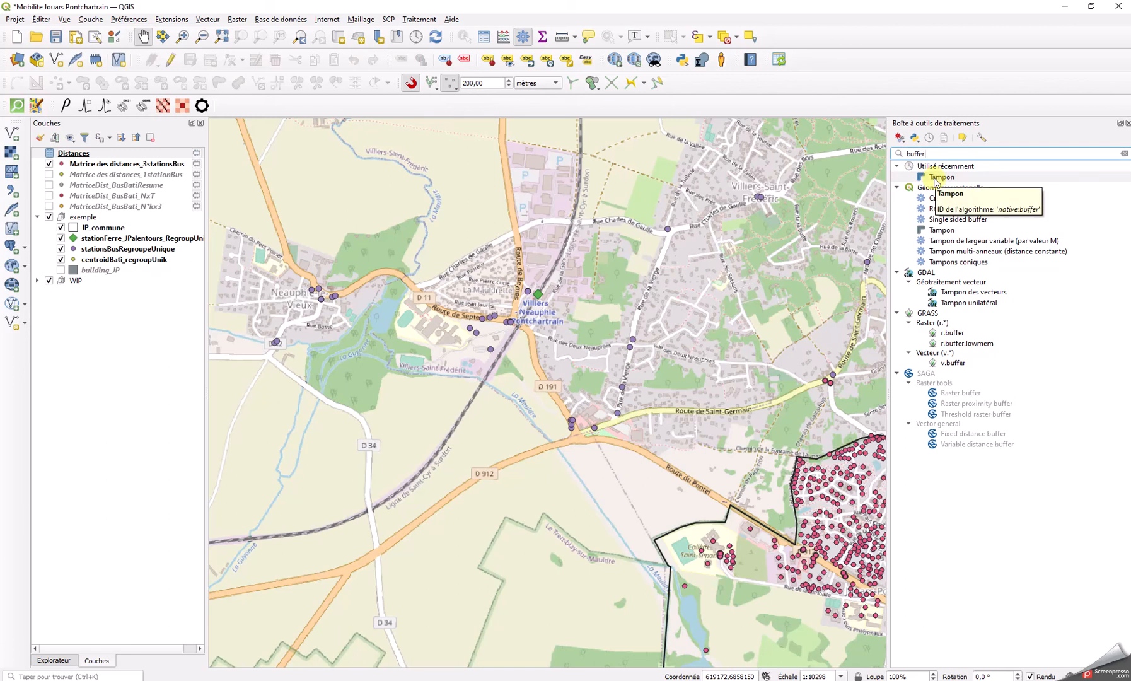
pyautogui.doubleClick(940, 179)
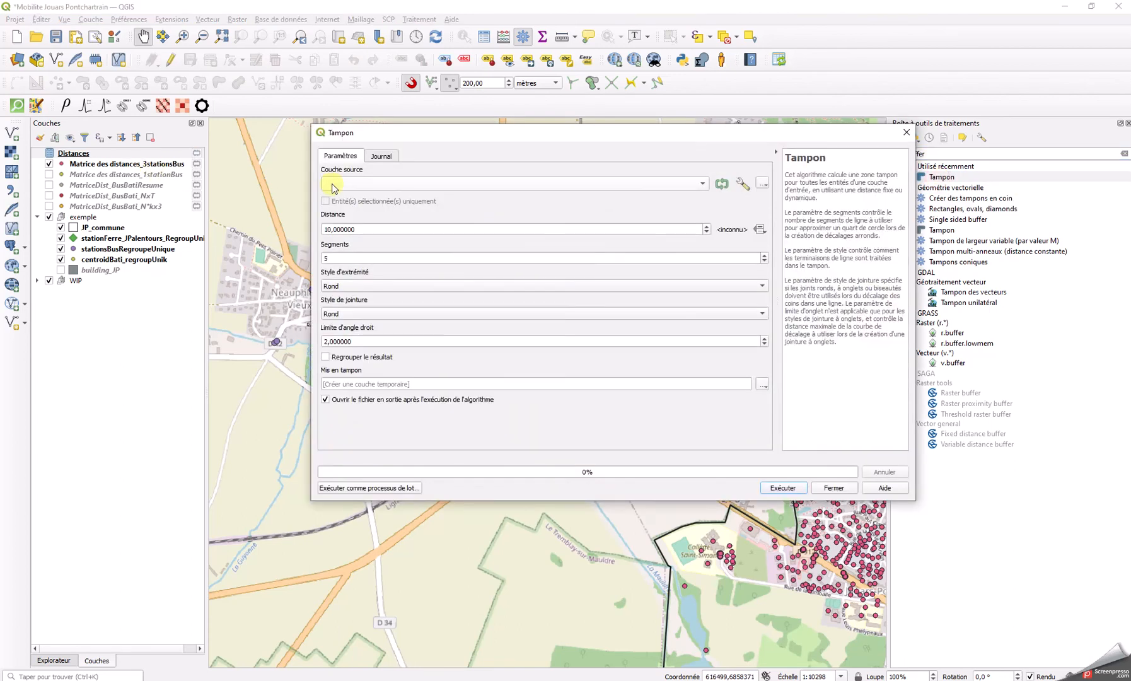
# Create a 350-metre buffer around the stationFerre_JPalentours_RegroupUnique points as a temporary layer and close the tool.
pyautogui.click(331, 184)
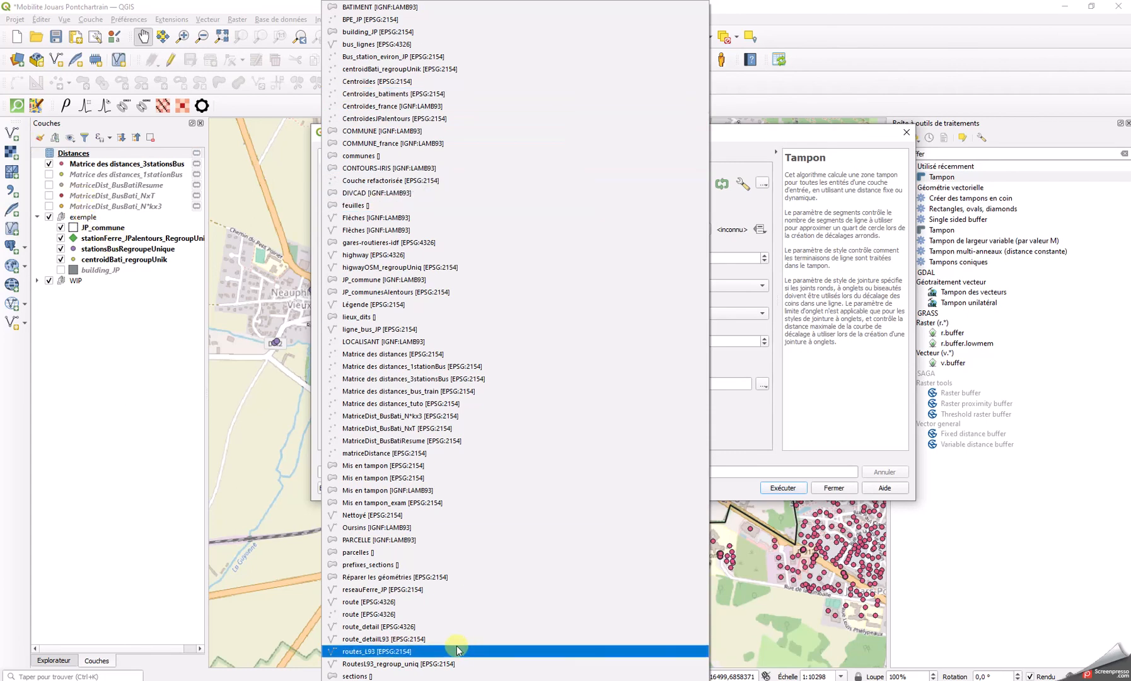
pyautogui.scroll(-3, 420, 655)
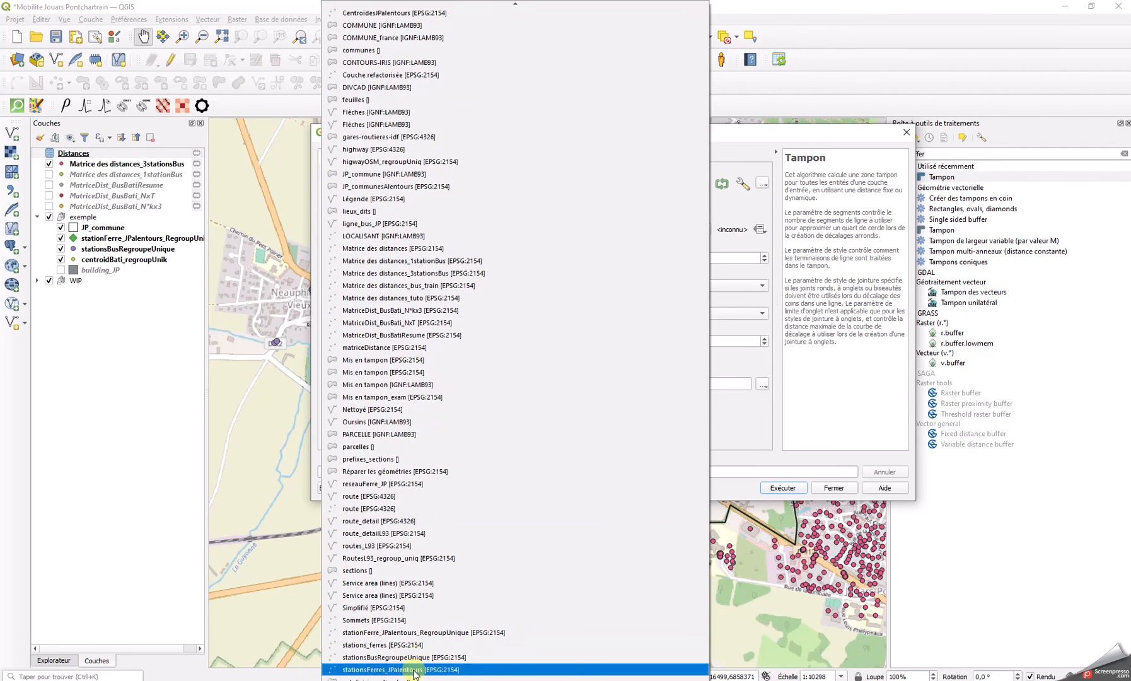
pyautogui.click(420, 632)
pyautogui.doubleClick(368, 229)
pyautogui.write('350')
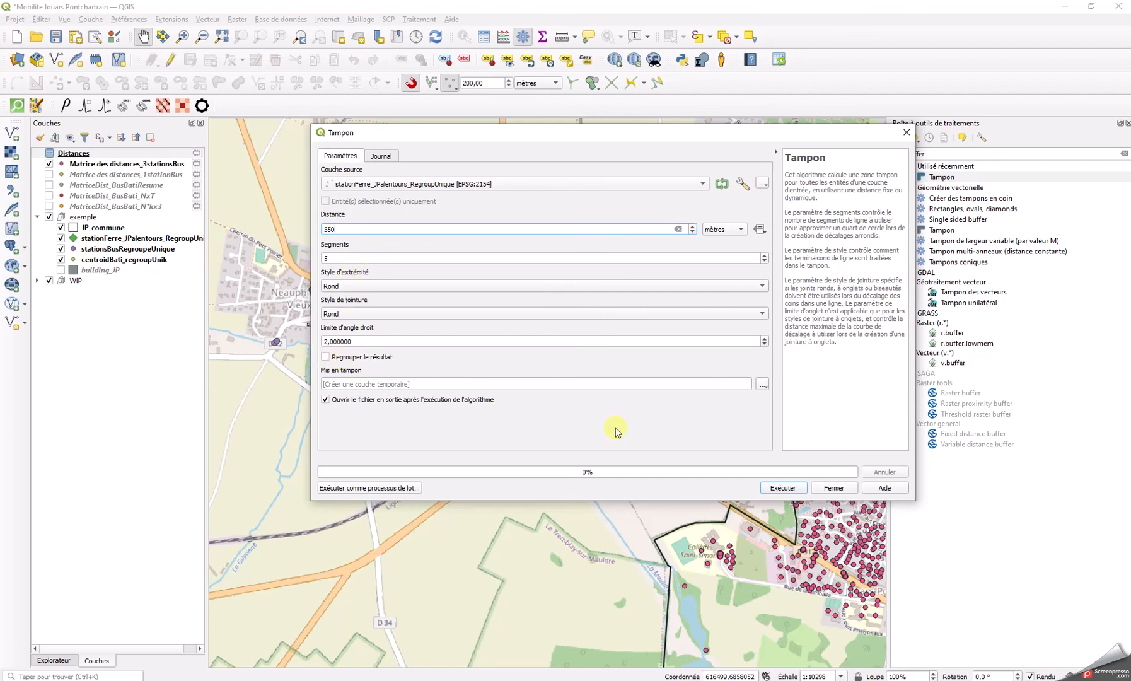
pyautogui.click(781, 487)
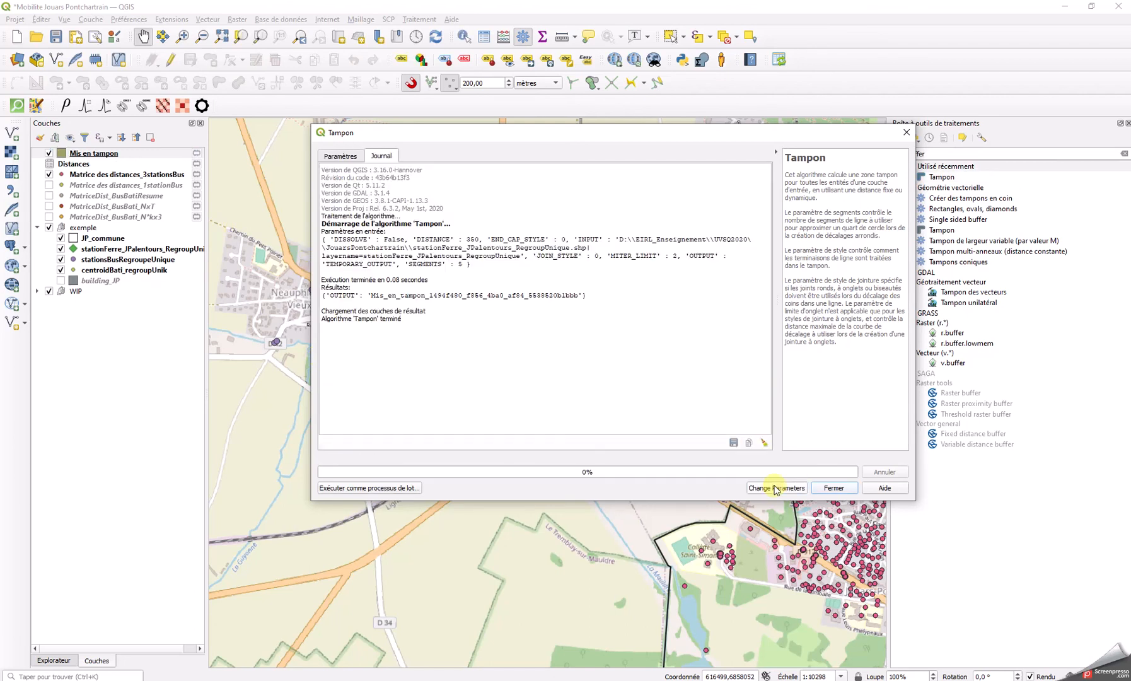
pyautogui.click(833, 487)
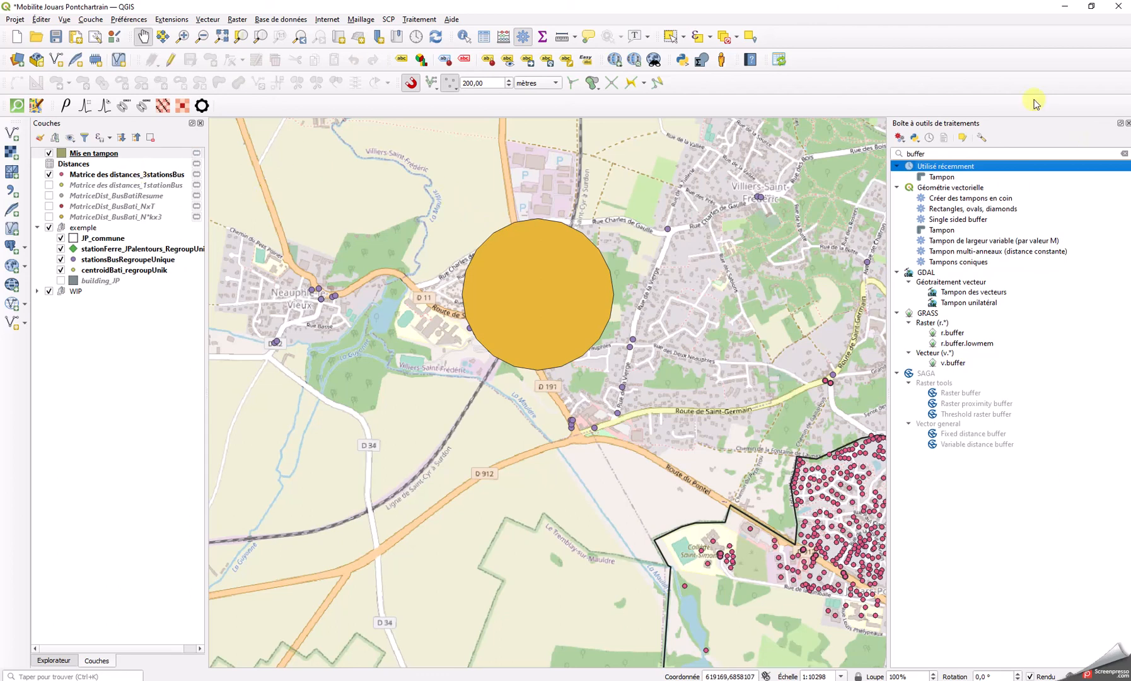
# Search the processing tools for "count" and open the Compter les points dans les polygones tool.
pyautogui.moveTo(938, 153); pyautogui.dragTo(898, 151)
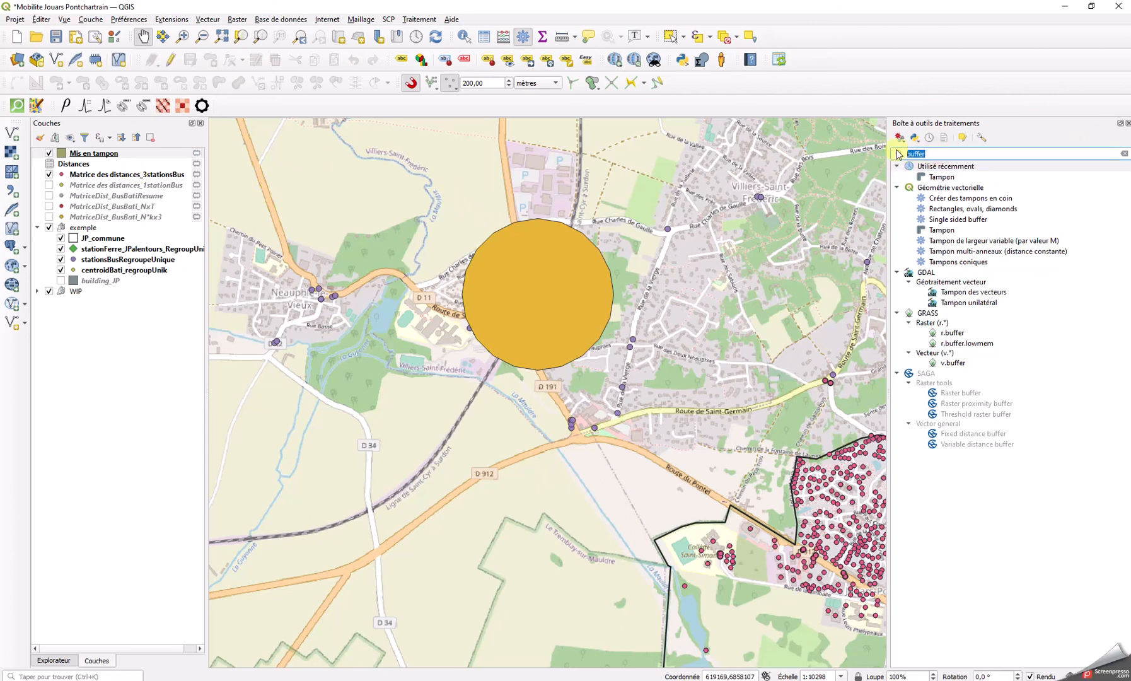
pyautogui.write('count')
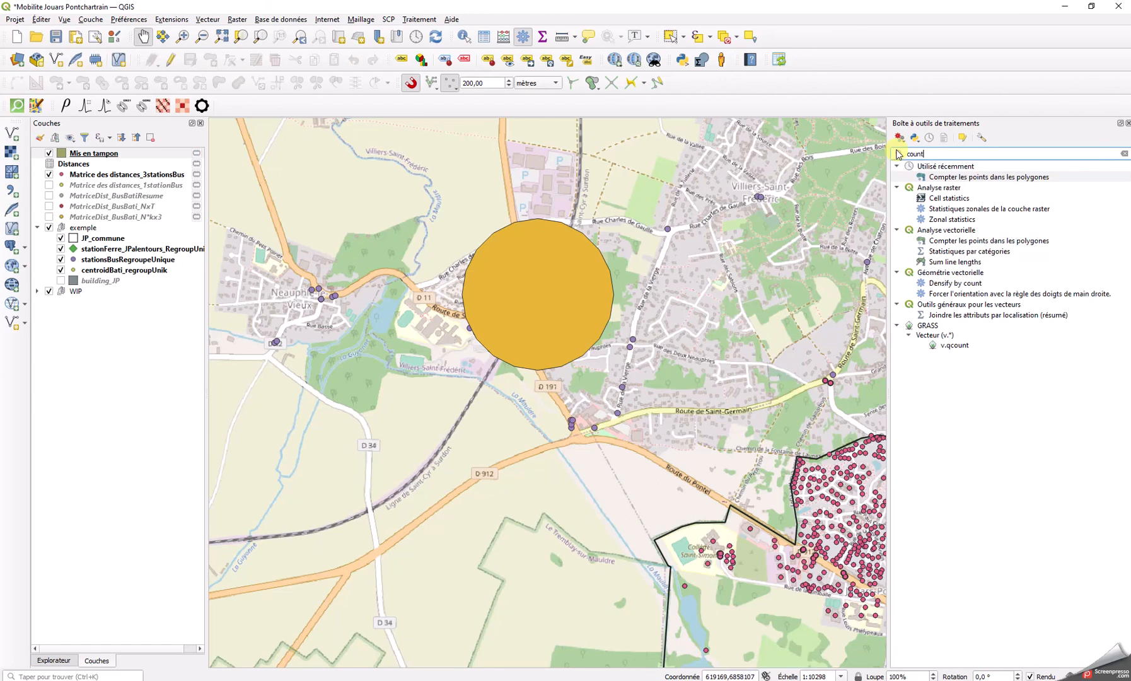
pyautogui.doubleClick(971, 177)
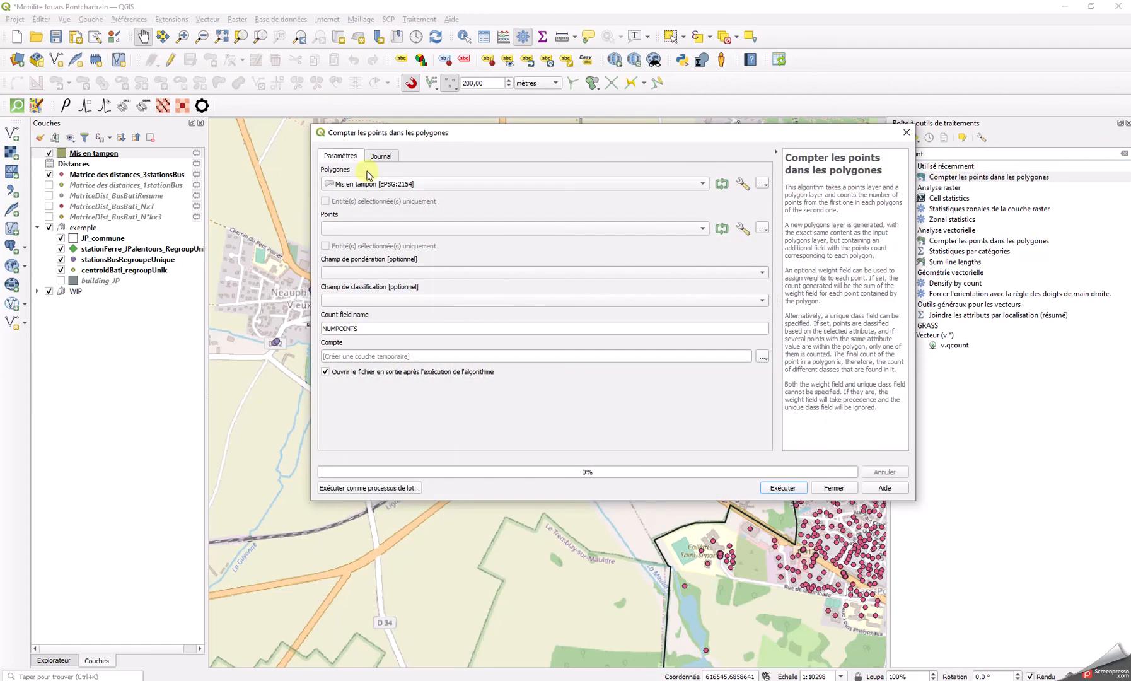
# Count the stationsBusRegroupeUnique points inside the Mis en tampon polygons as a temporary layer, and close the tool.
pyautogui.click(392, 228)
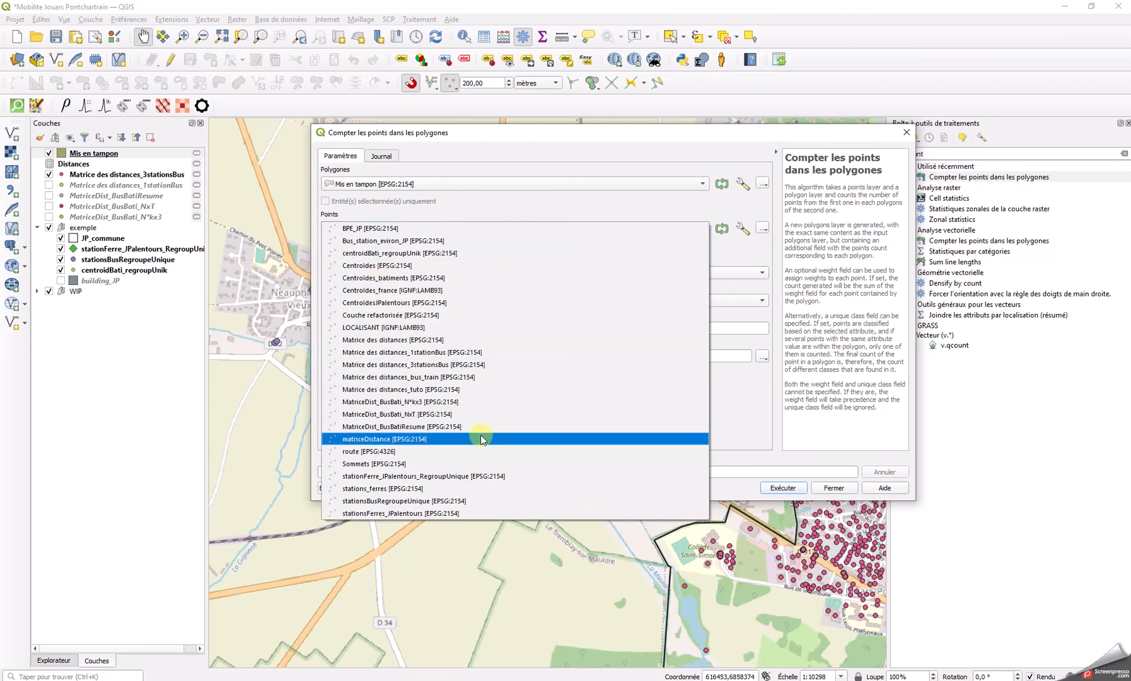
pyautogui.click(466, 501)
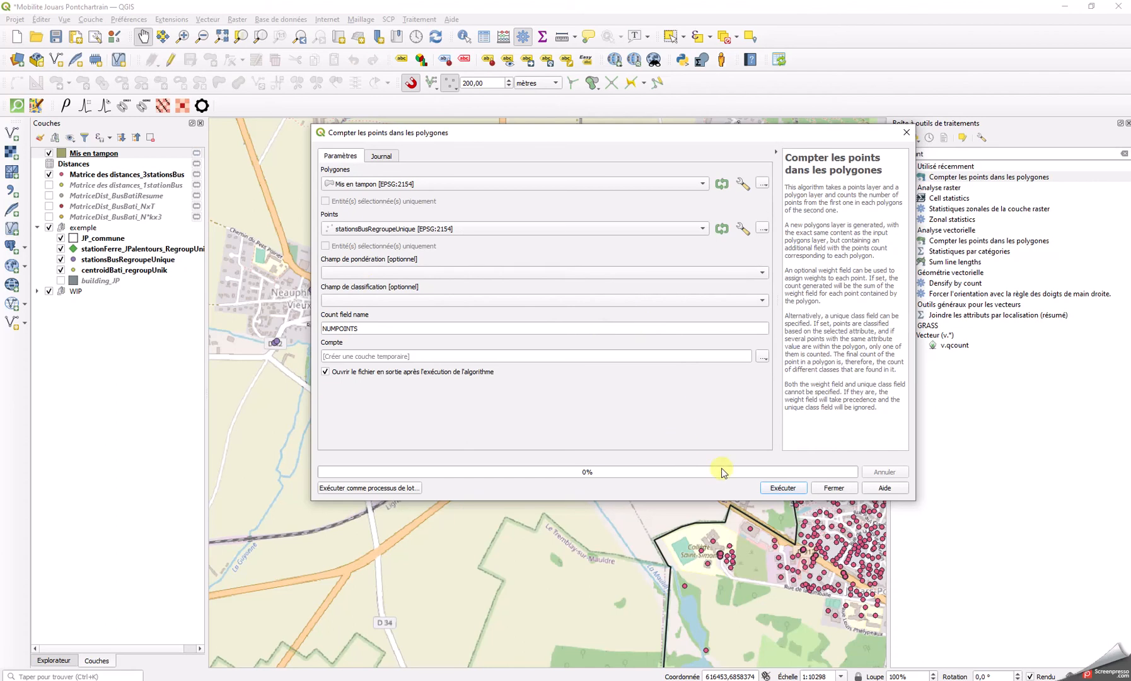
pyautogui.click(782, 489)
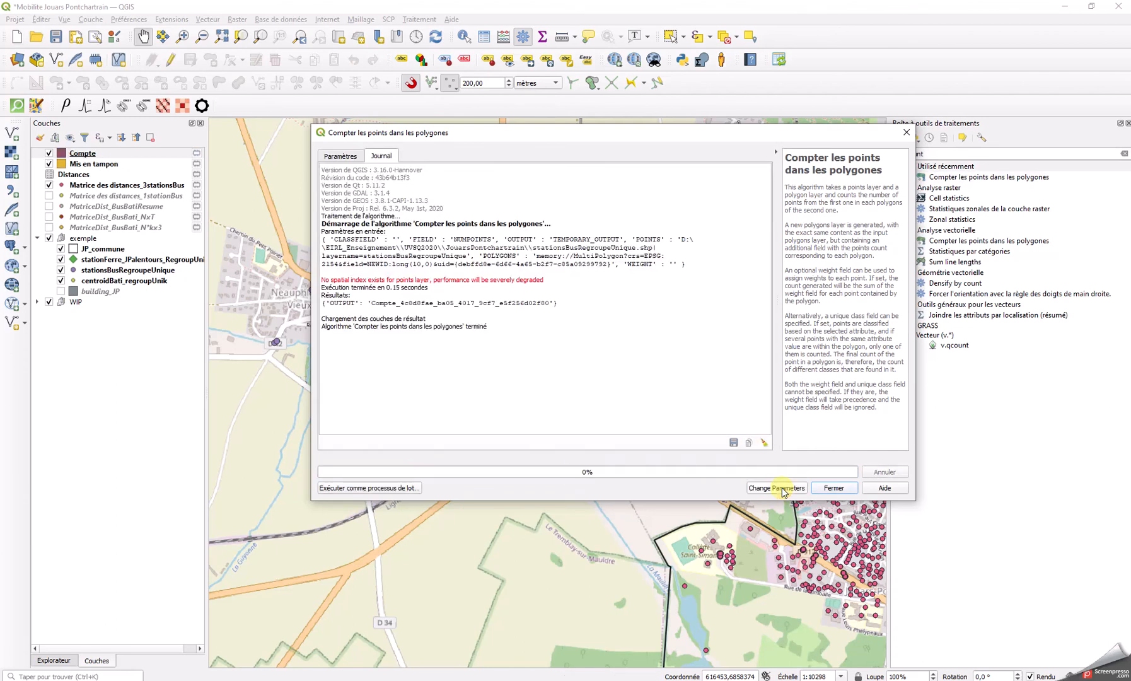
pyautogui.moveTo(351, 278); pyautogui.dragTo(380, 277)
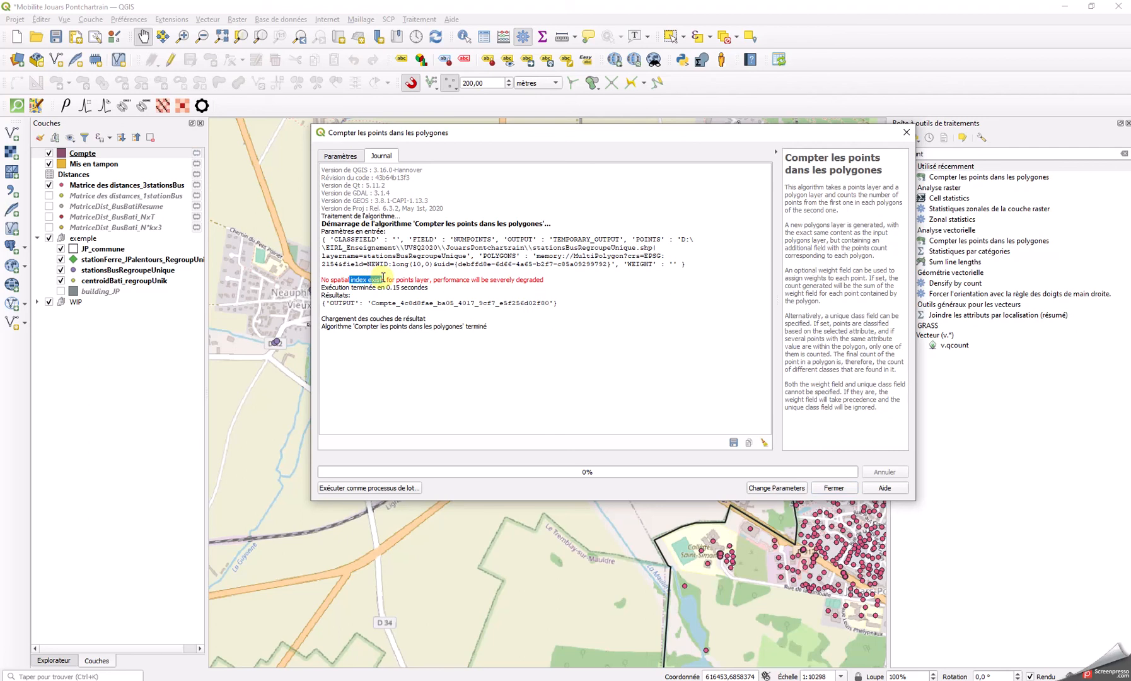
pyautogui.click(827, 490)
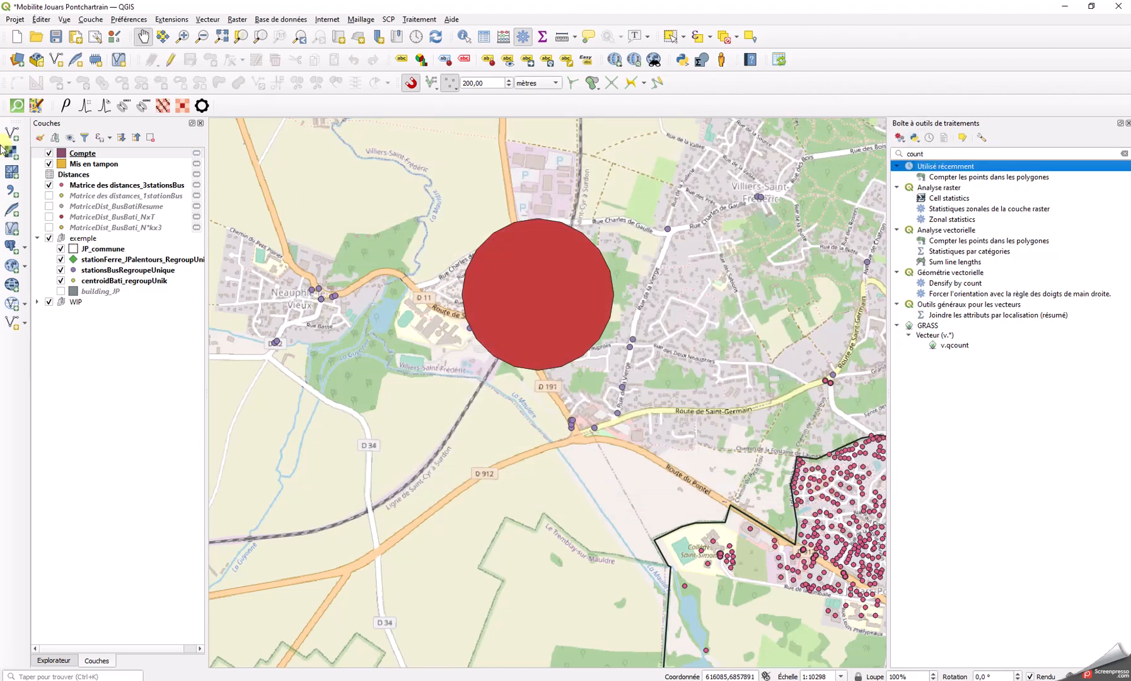
# Open the Compte layer's attribute table and sort it by NUMPOINTS in ascending order.
pyautogui.rightClick(82, 158)
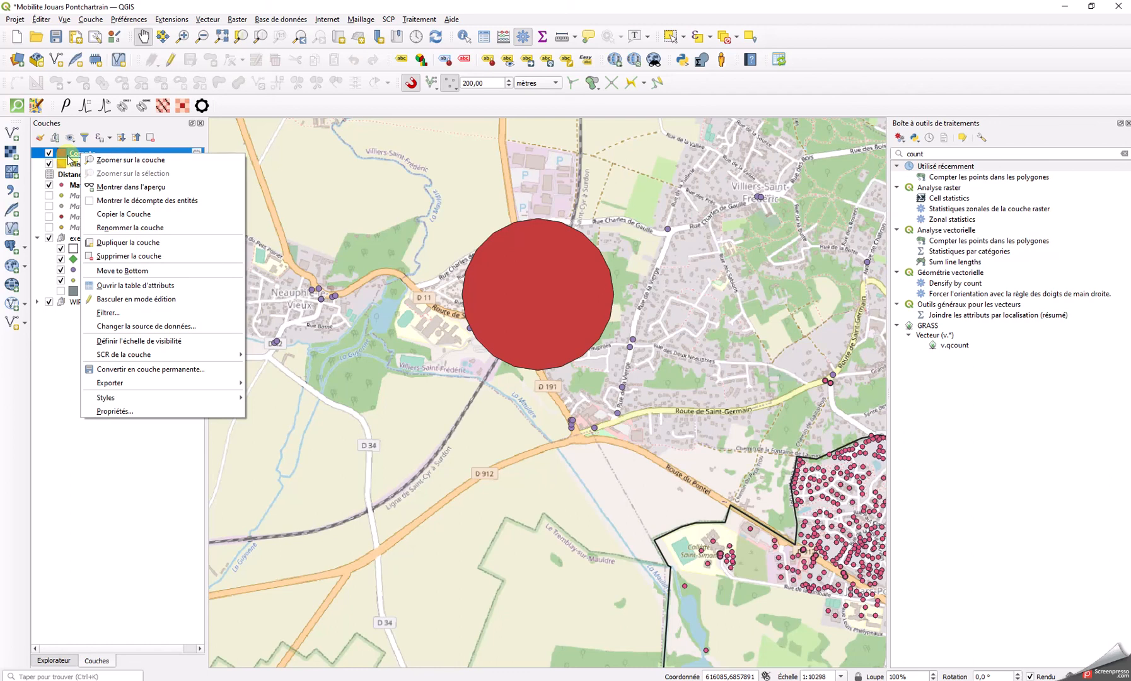
pyautogui.click(68, 153)
pyautogui.click(48, 153)
pyautogui.click(48, 153)
pyautogui.rightClick(101, 155)
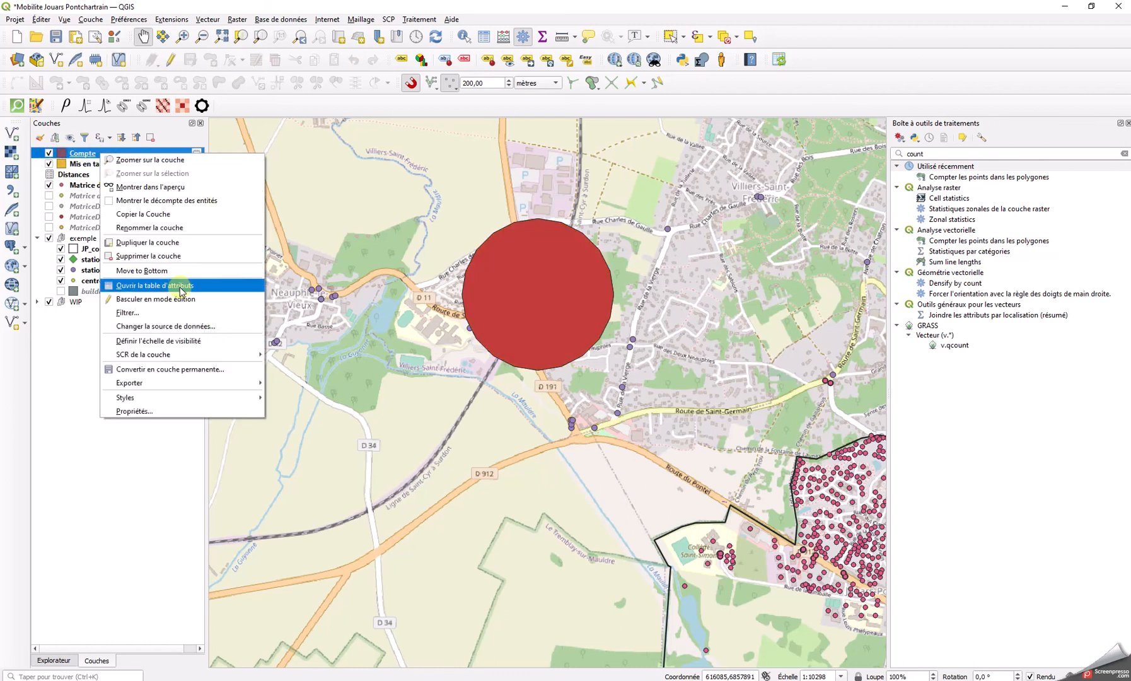
pyautogui.click(179, 286)
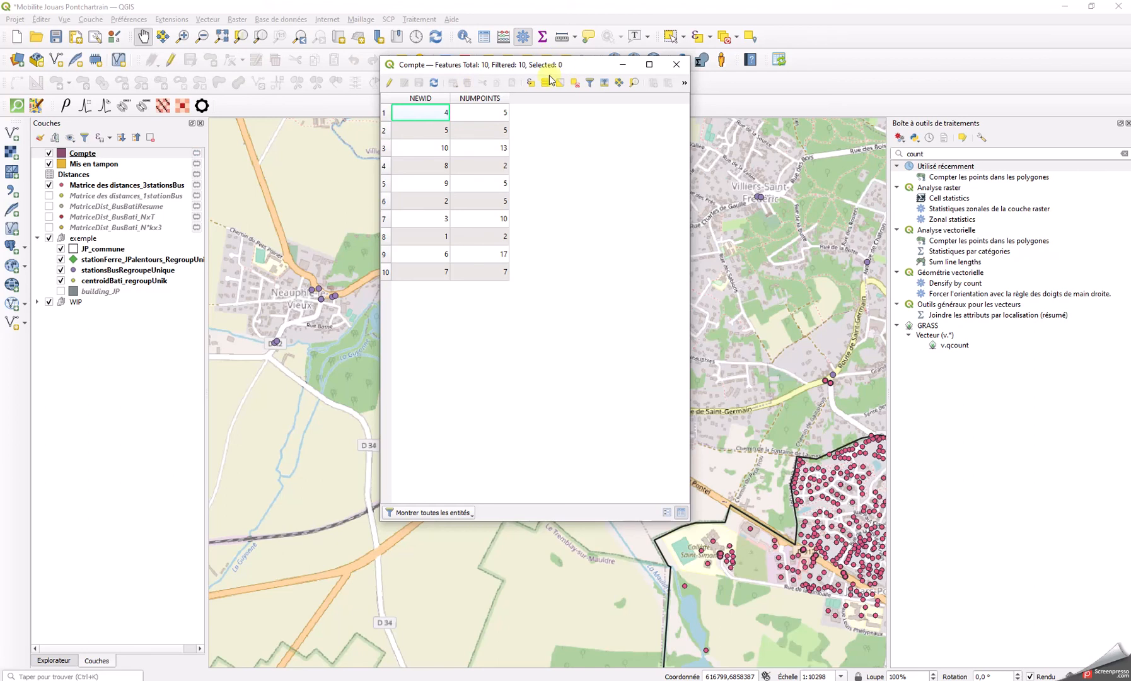
pyautogui.click(497, 99)
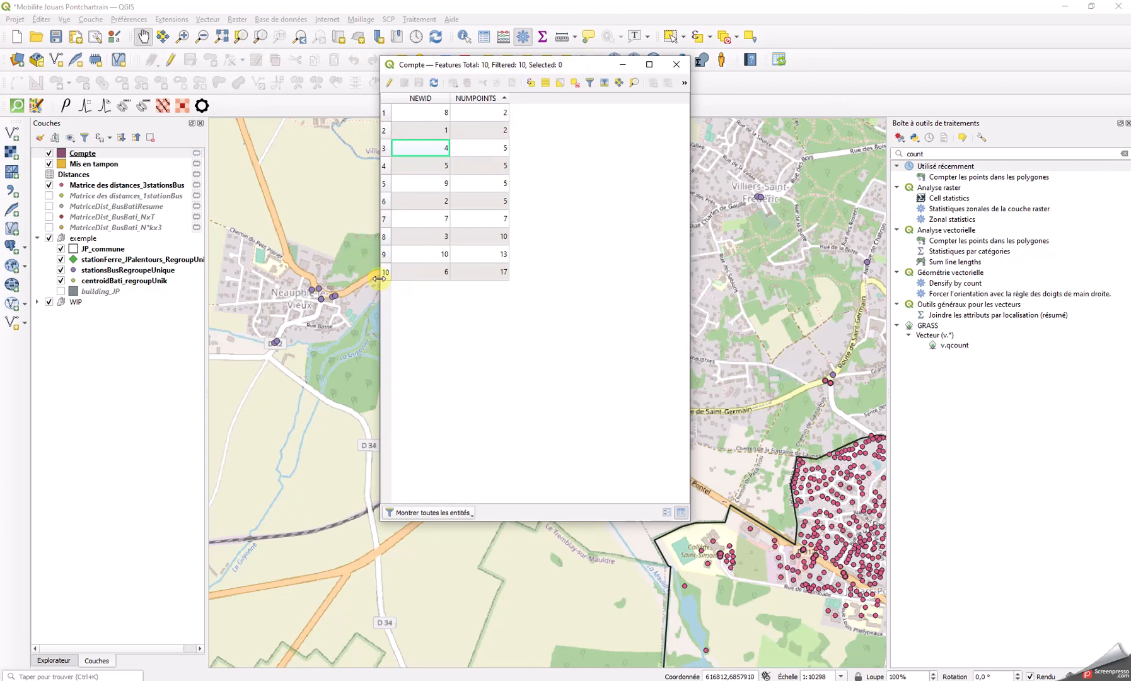
pyautogui.moveTo(592, 61); pyautogui.dragTo(969, 64)
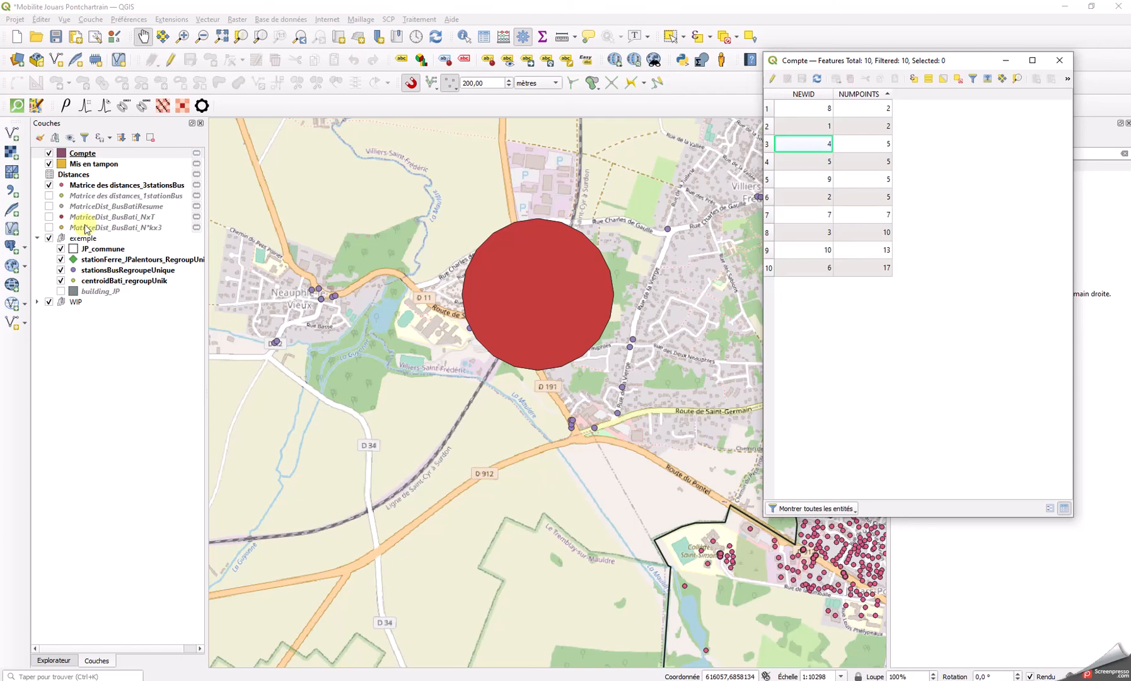
# In the stationFerre_JPalentours_RegroupUnique attribute table, select the station with NEWID 1 and zoom the map to it.
pyautogui.rightClick(109, 261)
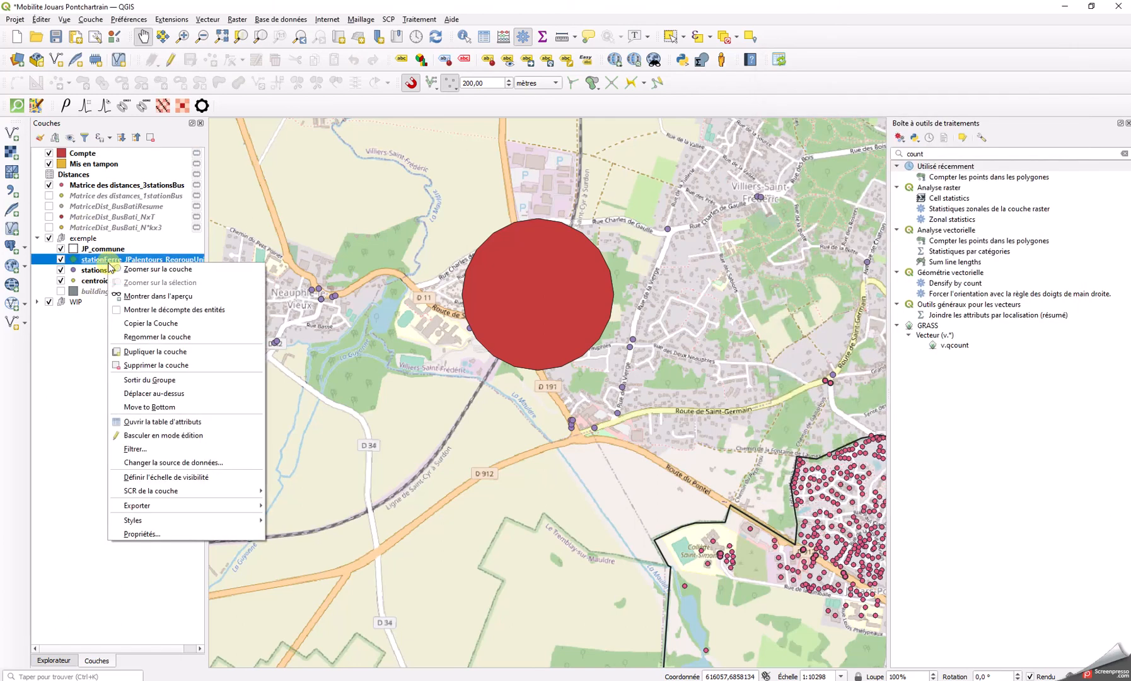
pyautogui.click(189, 421)
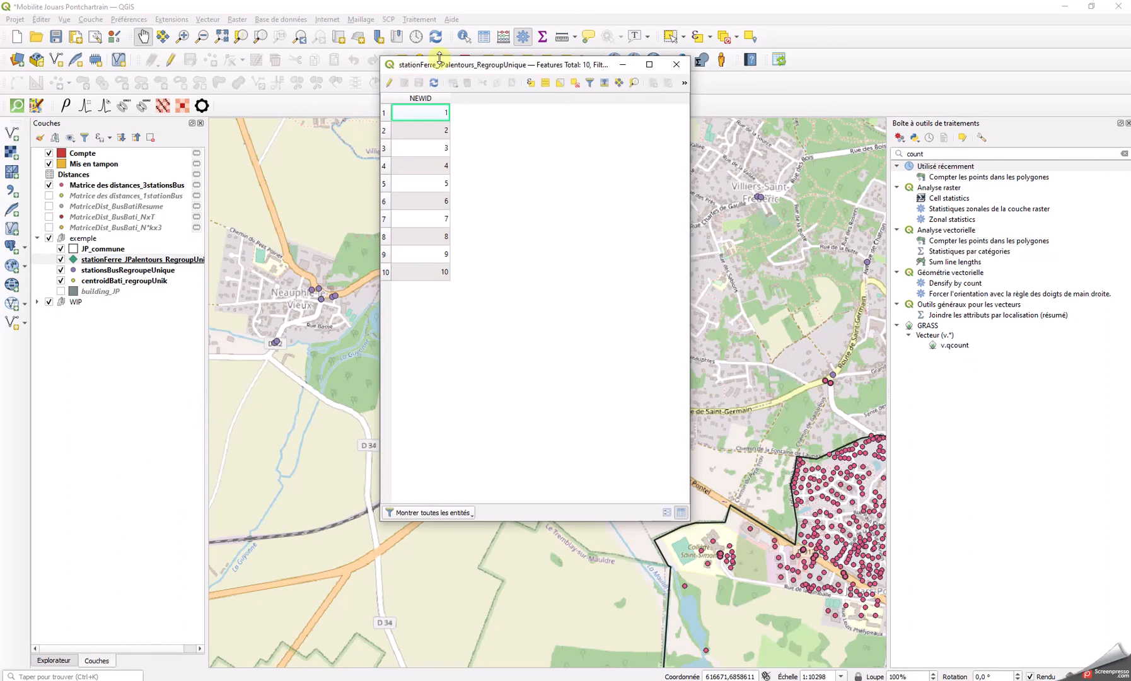
pyautogui.click(393, 116)
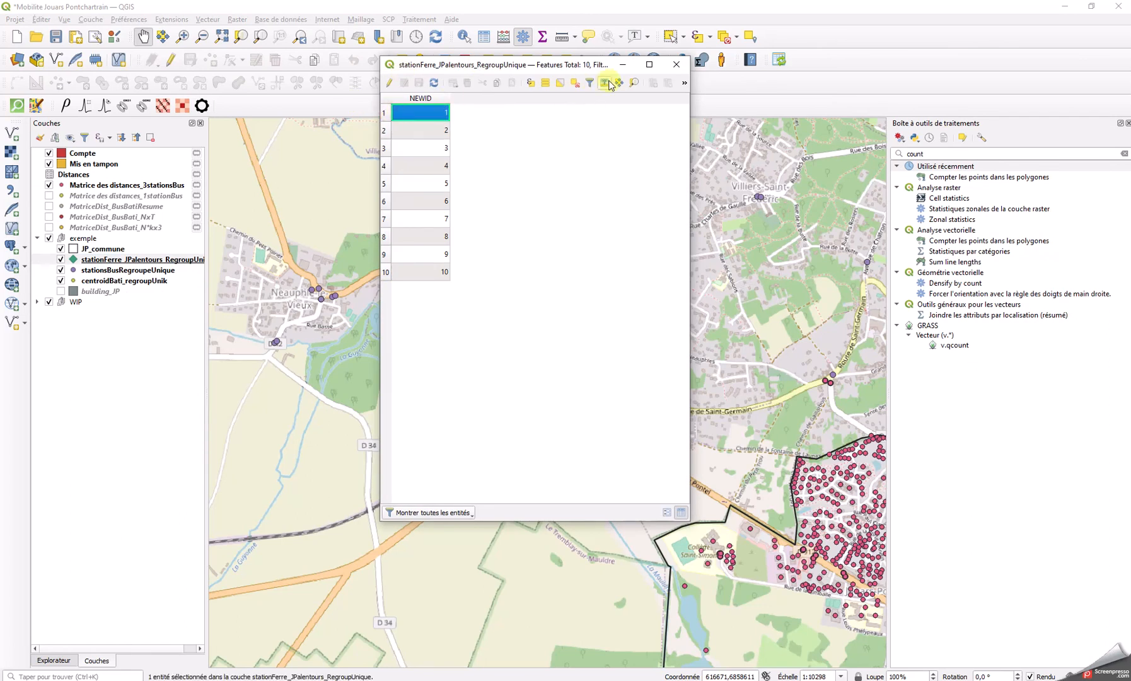
pyautogui.click(634, 83)
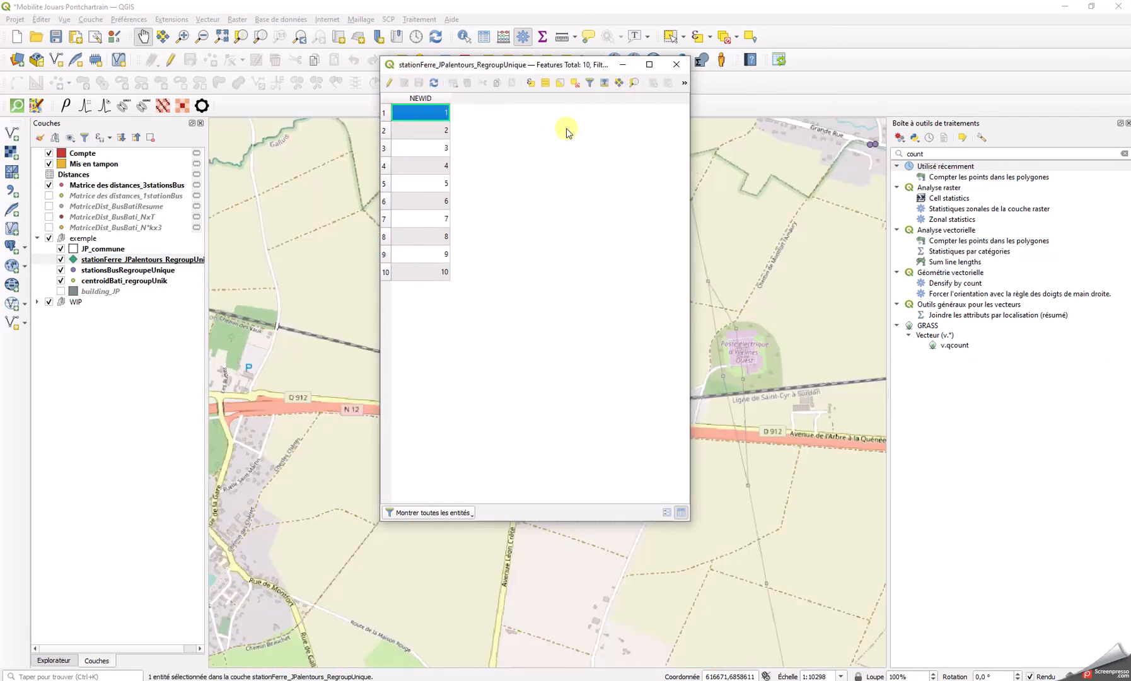
pyautogui.moveTo(603, 68); pyautogui.dragTo(997, 127)
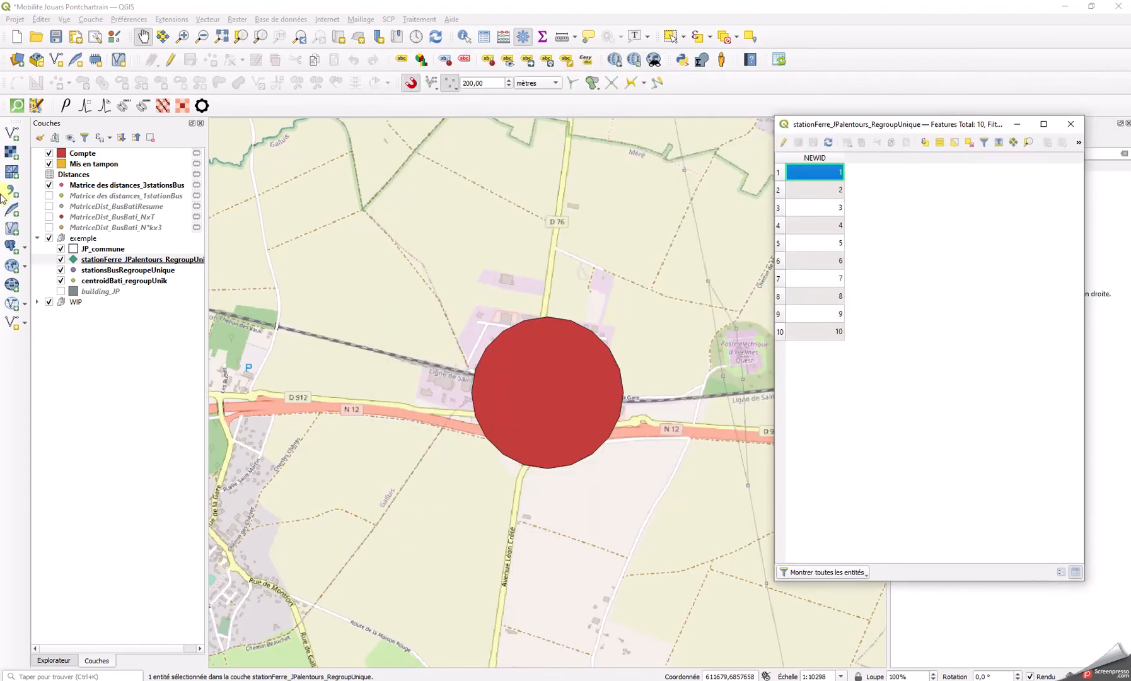
# Hide the Compte and Mis en tampon layers and examine the bus stations around the selected rail station.
pyautogui.click(49, 153)
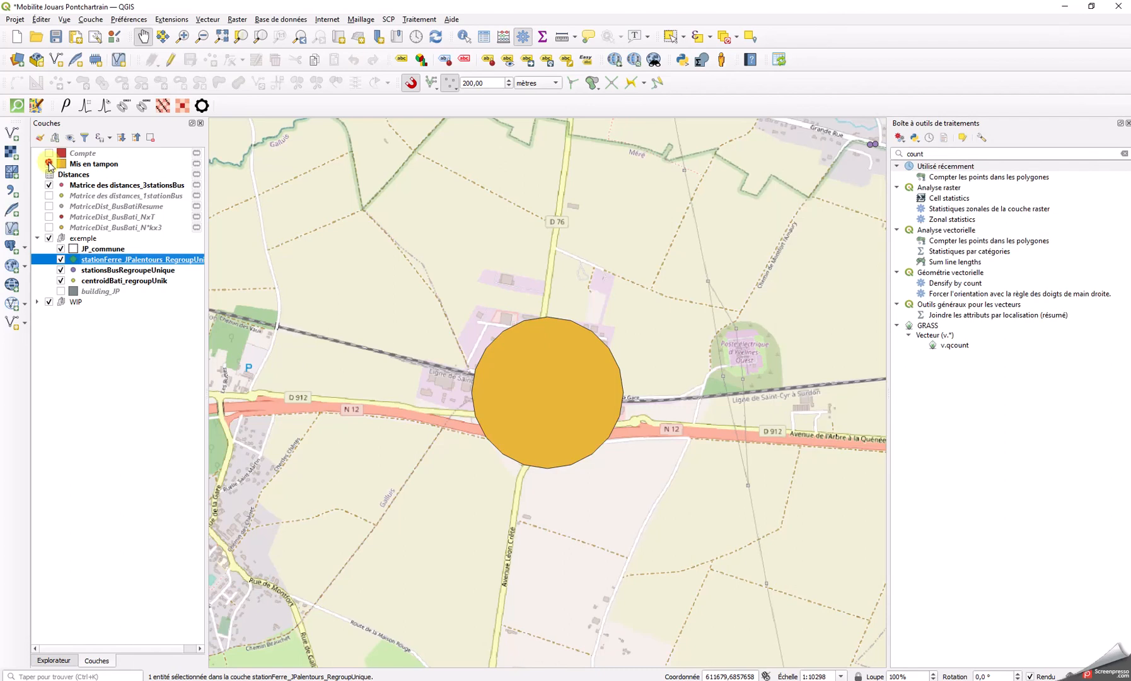
pyautogui.click(48, 164)
pyautogui.scroll(3, 504, 399)
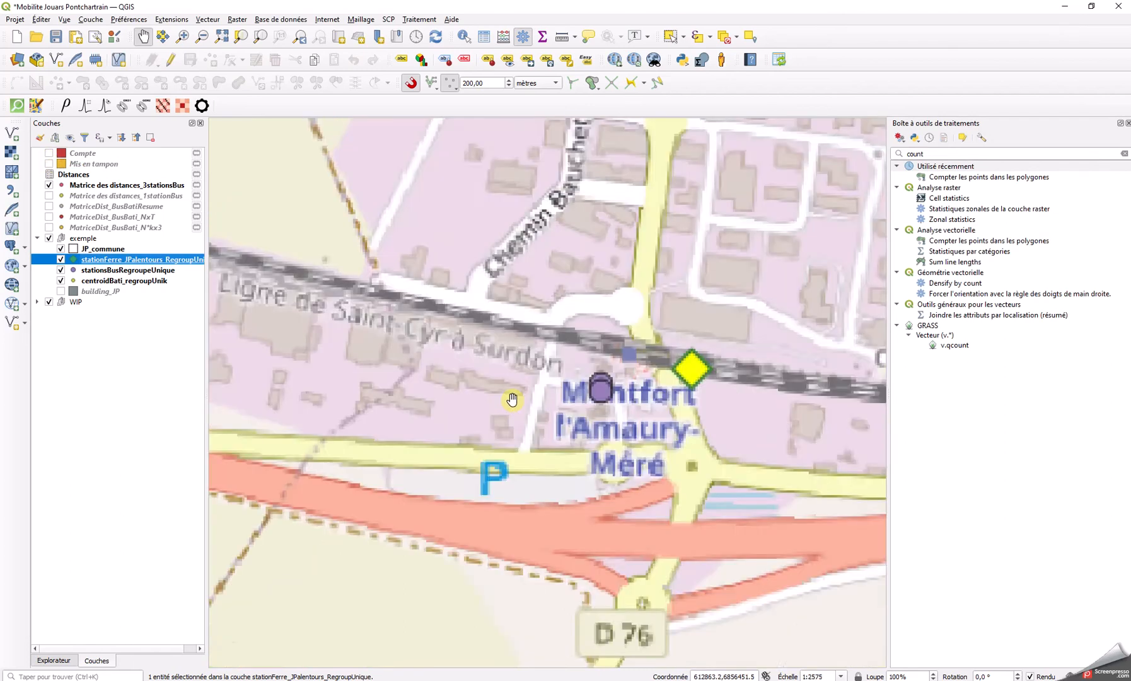
pyautogui.moveTo(709, 376); pyautogui.dragTo(632, 391)
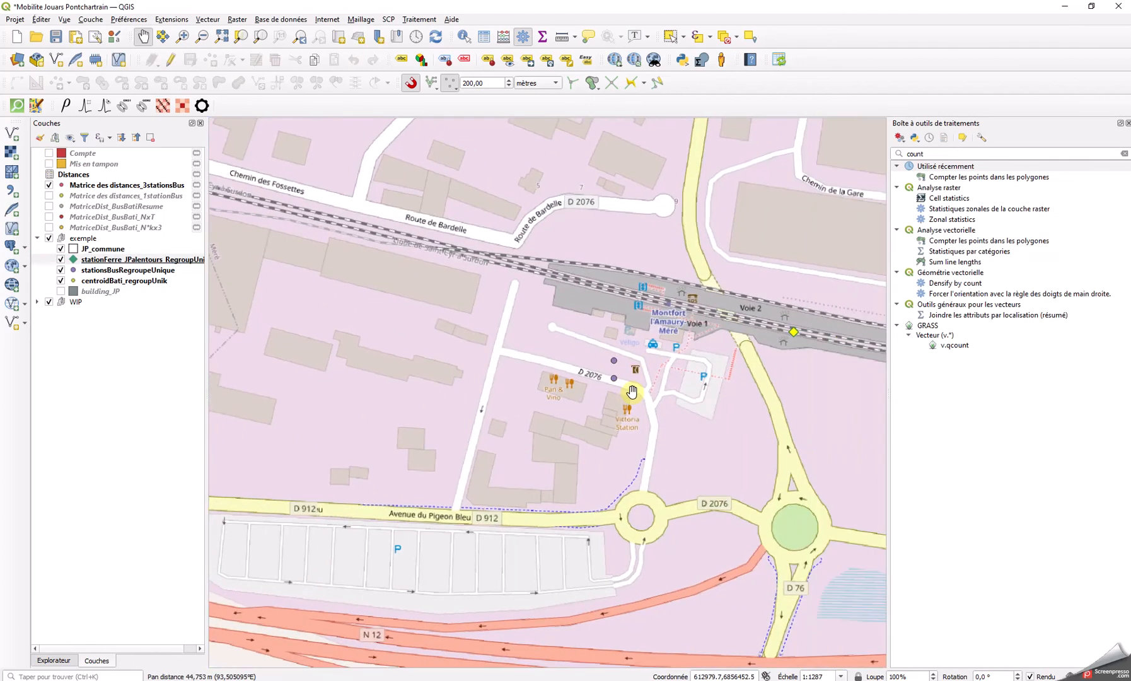
pyautogui.moveTo(753, 358); pyautogui.dragTo(369, 378)
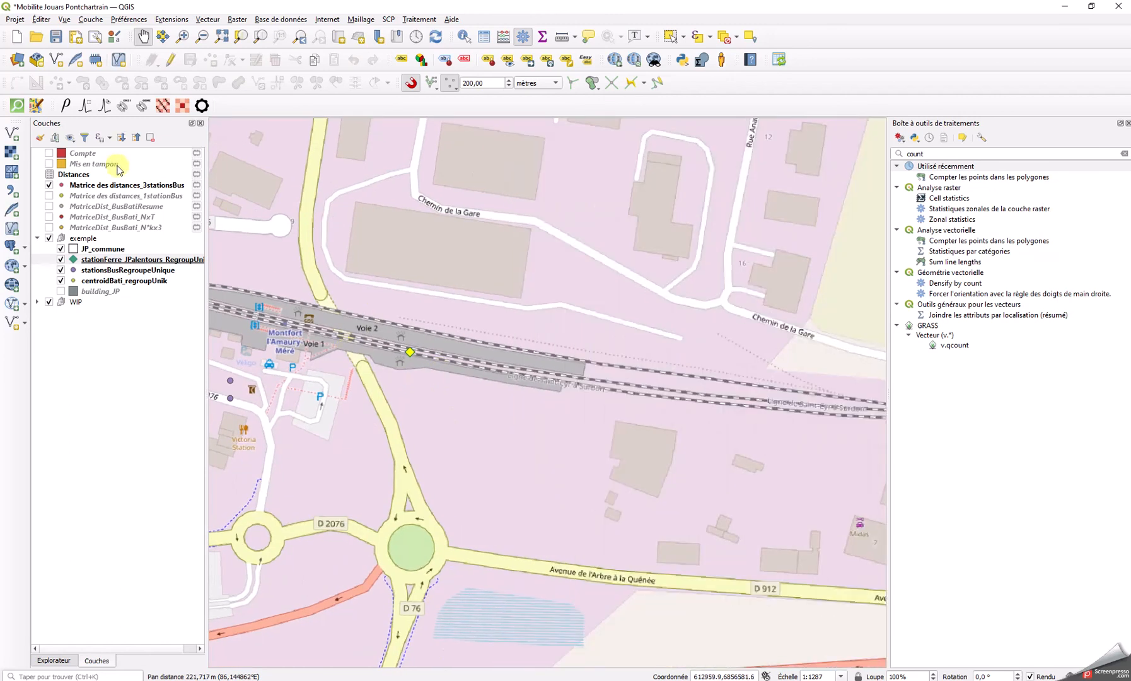
# Select the rail station with NEWID 6 in the stationFerre_JPalentours_RegroupUnique table, zoom to it, and minimize the table.
pyautogui.rightClick(114, 259)
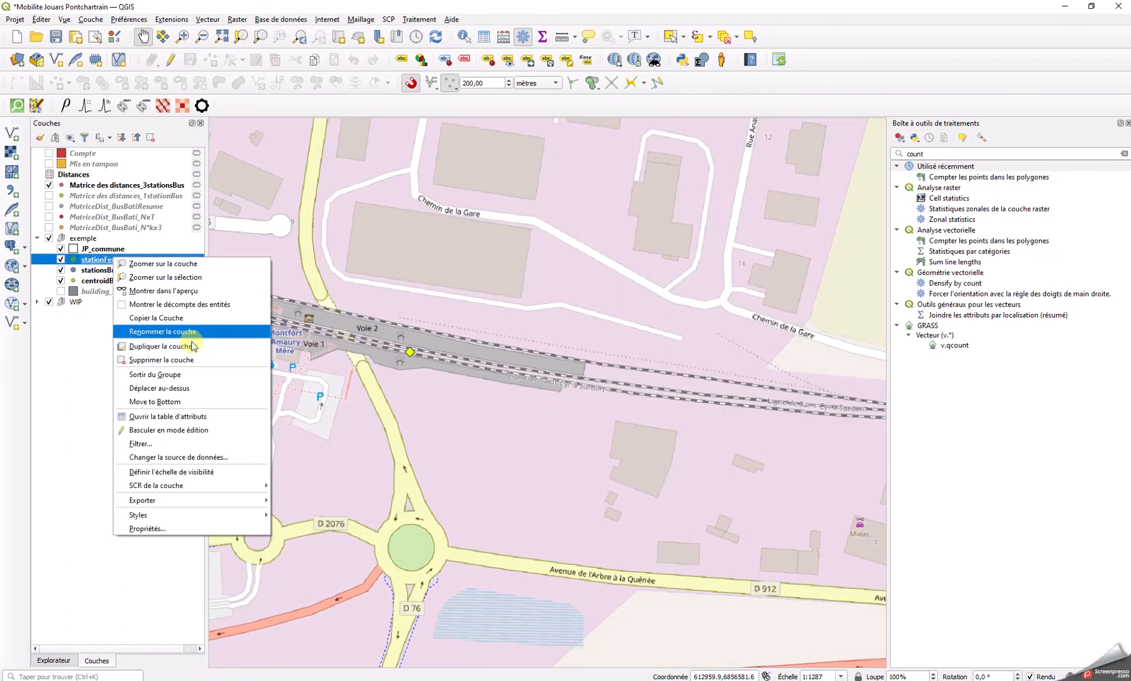
pyautogui.click(197, 414)
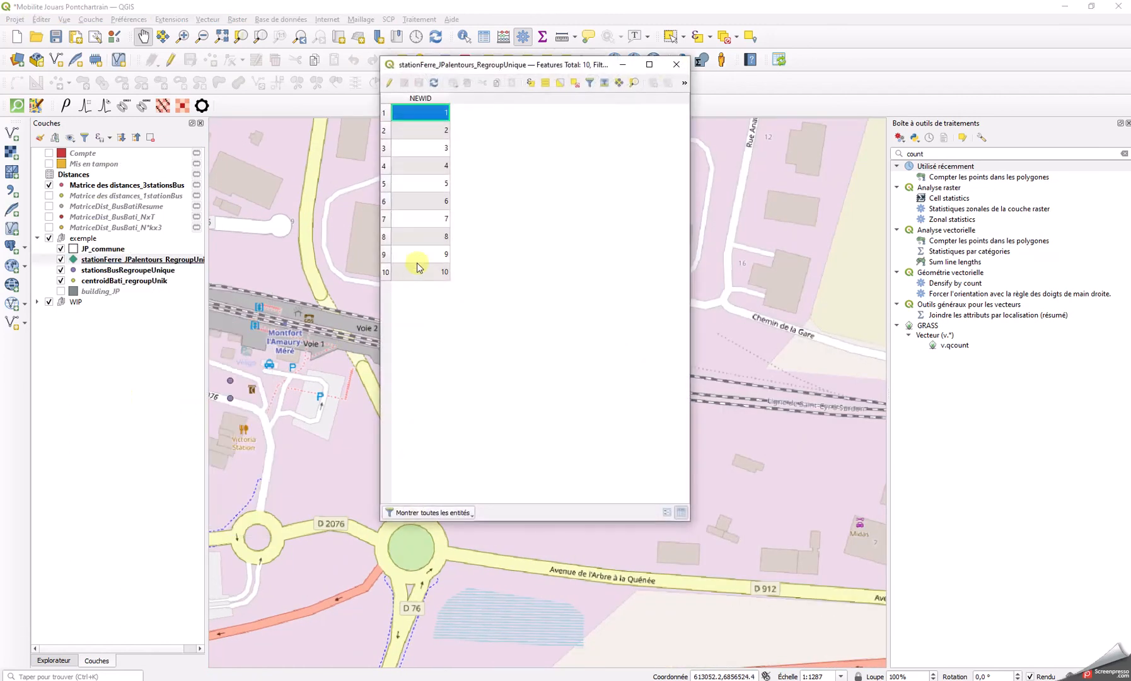
pyautogui.click(382, 200)
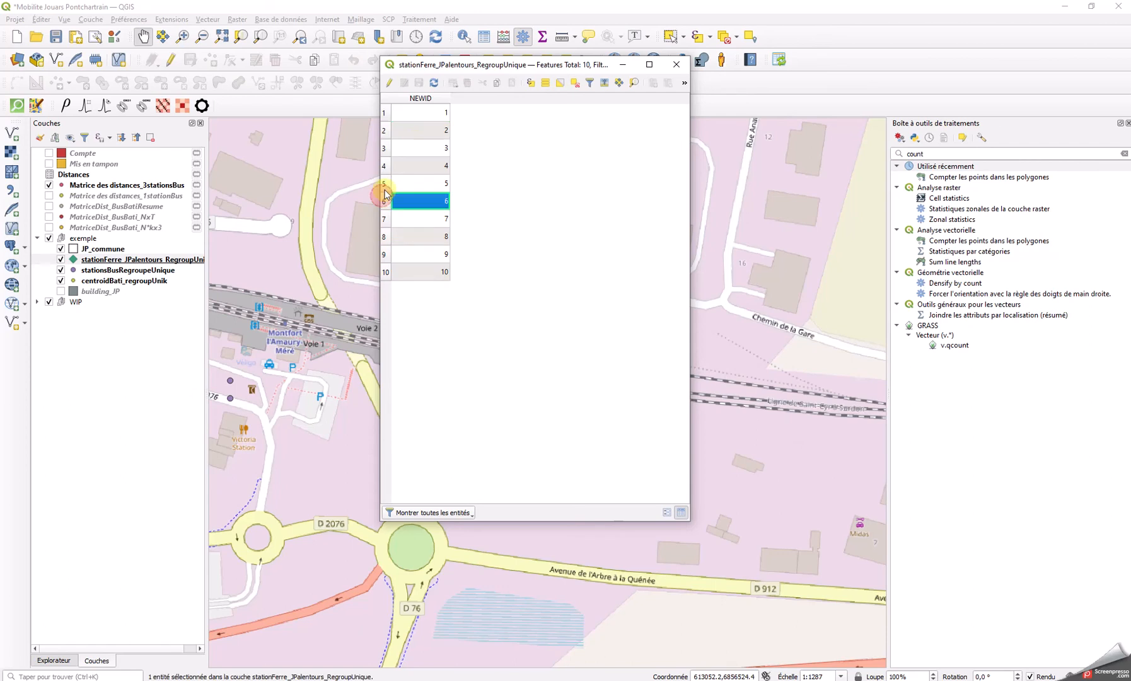
pyautogui.click(633, 84)
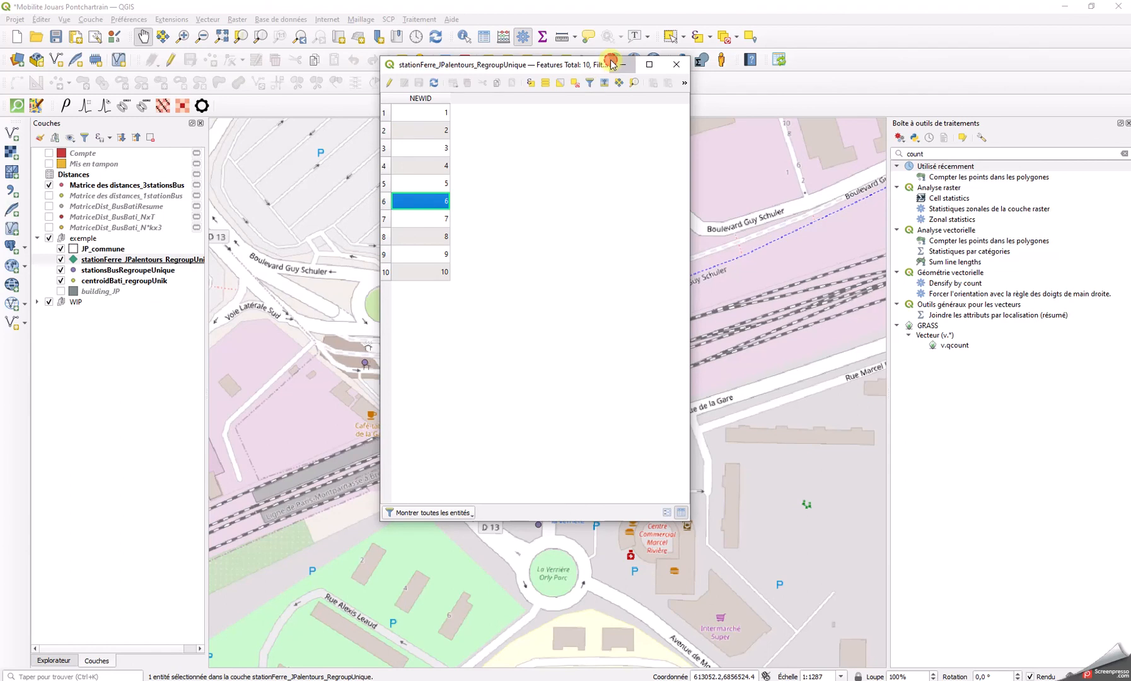
pyautogui.click(622, 64)
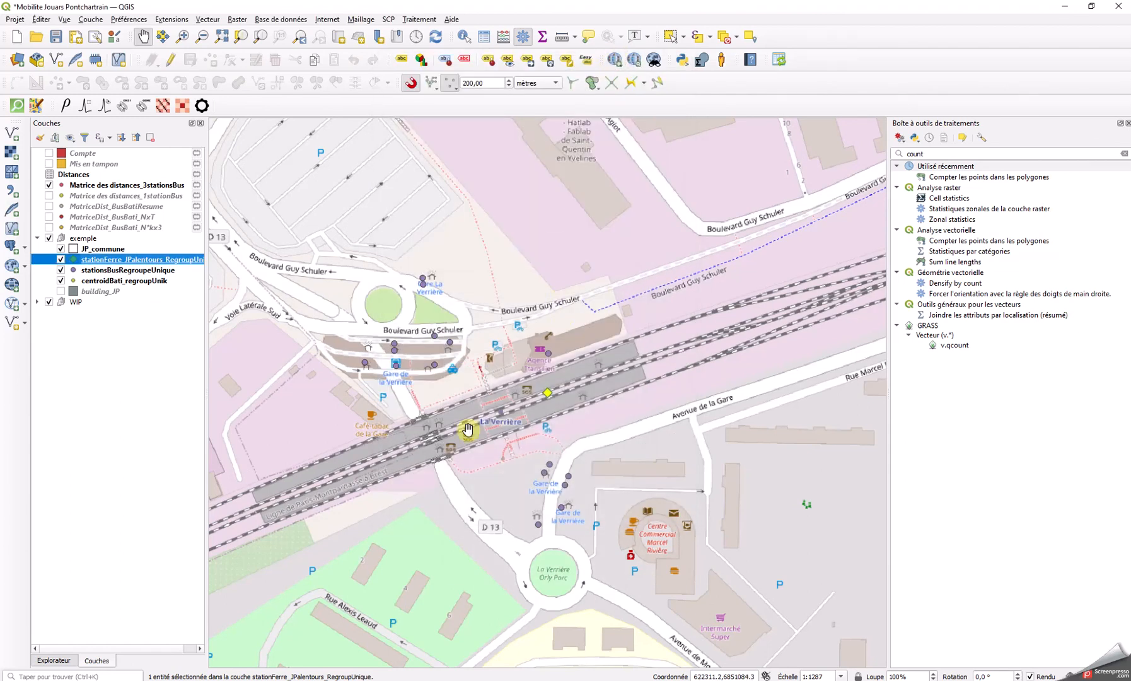
# Hide the WIP group so only the station points remain around the selected rail station, briefly displaying the Compte layer.
pyautogui.click(48, 302)
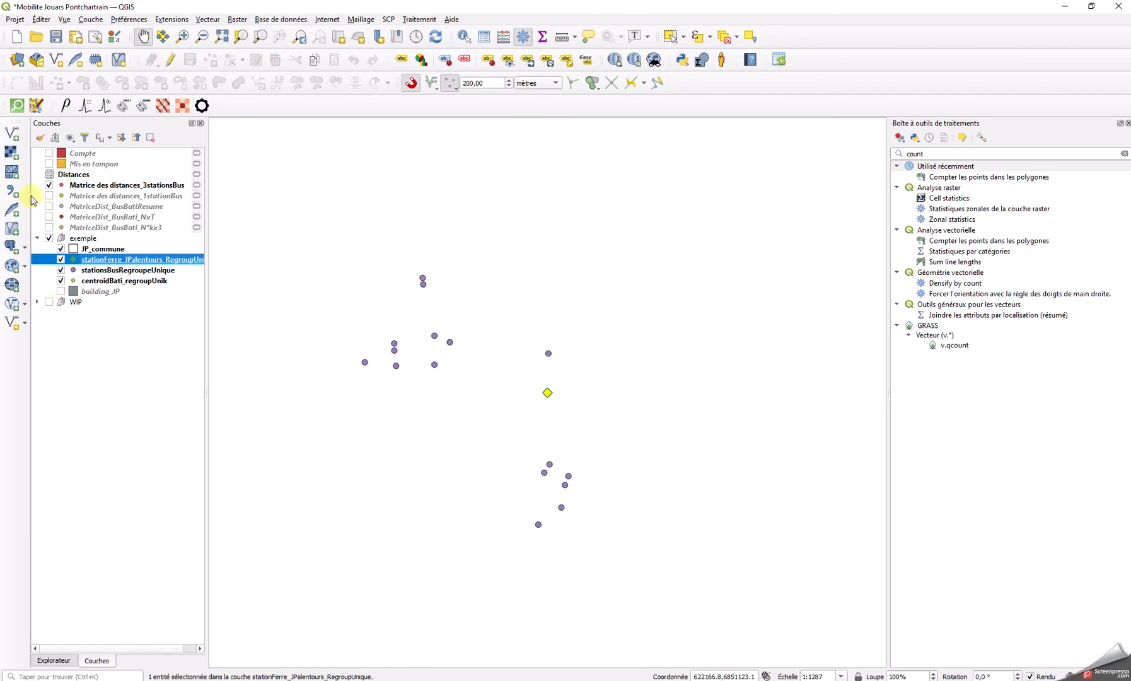
pyautogui.click(49, 153)
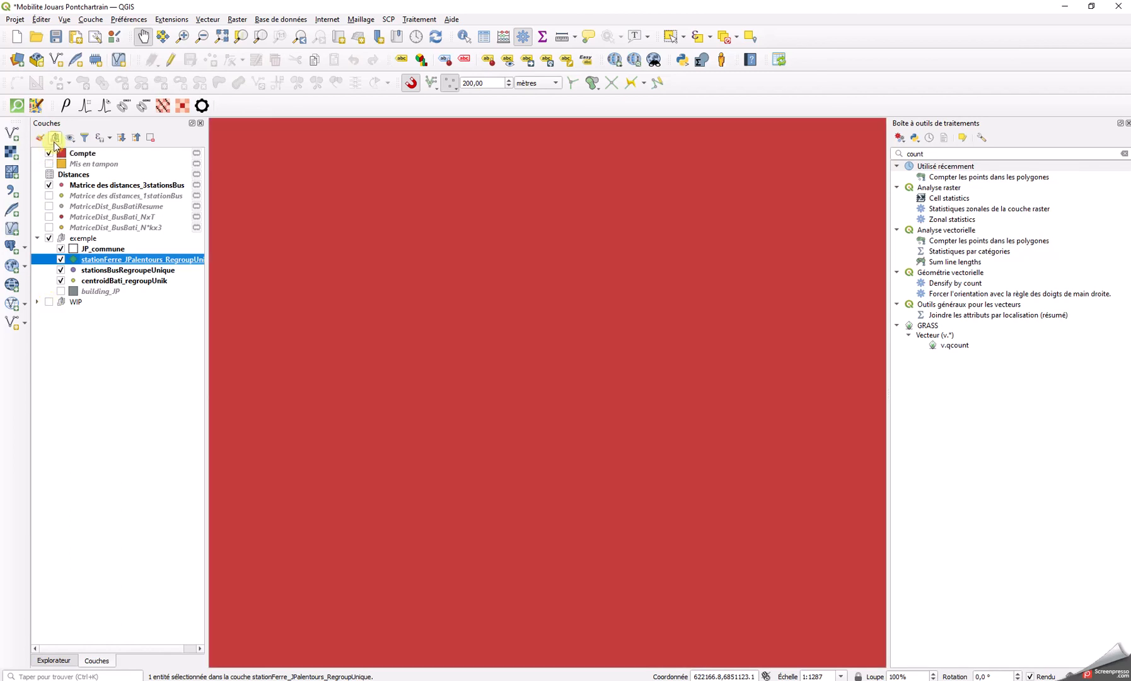
pyautogui.click(55, 137)
pyautogui.click(49, 154)
pyautogui.scroll(-2, 356, 327)
pyautogui.moveTo(305, 348); pyautogui.dragTo(378, 361)
pyautogui.scroll(-1, 367, 347)
# Toggle the Compte layer's visibility to examine which bus stations fall inside the buffer of the selected rail station.
pyautogui.click(50, 153)
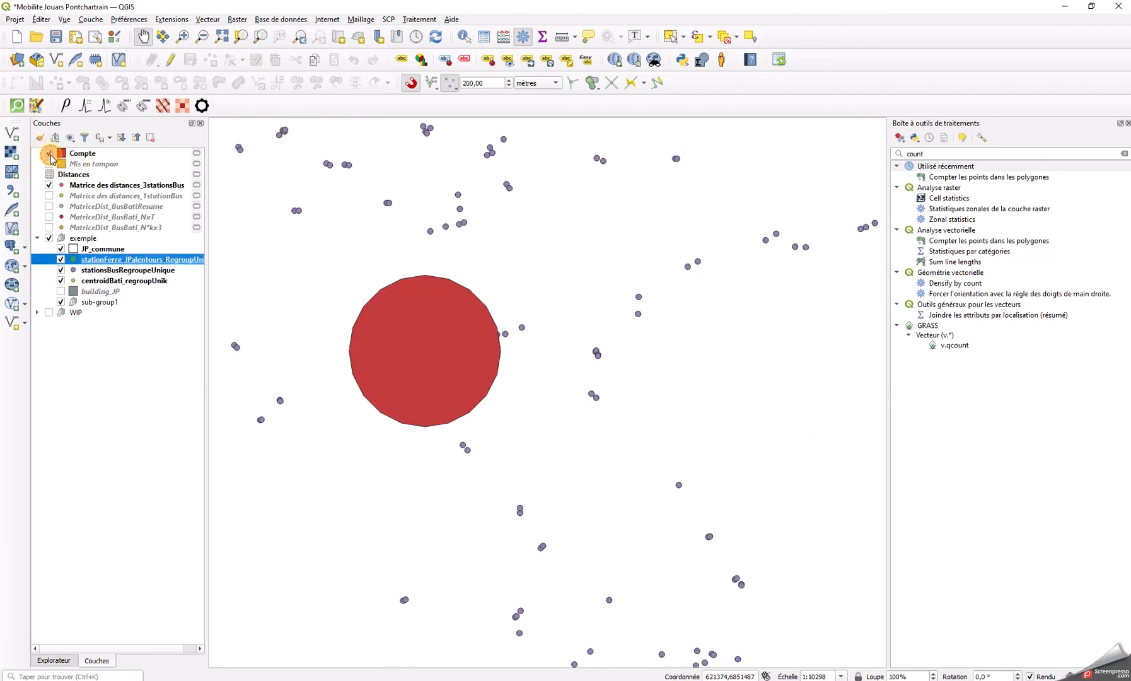
pyautogui.click(50, 153)
pyautogui.click(49, 153)
pyautogui.click(49, 153)
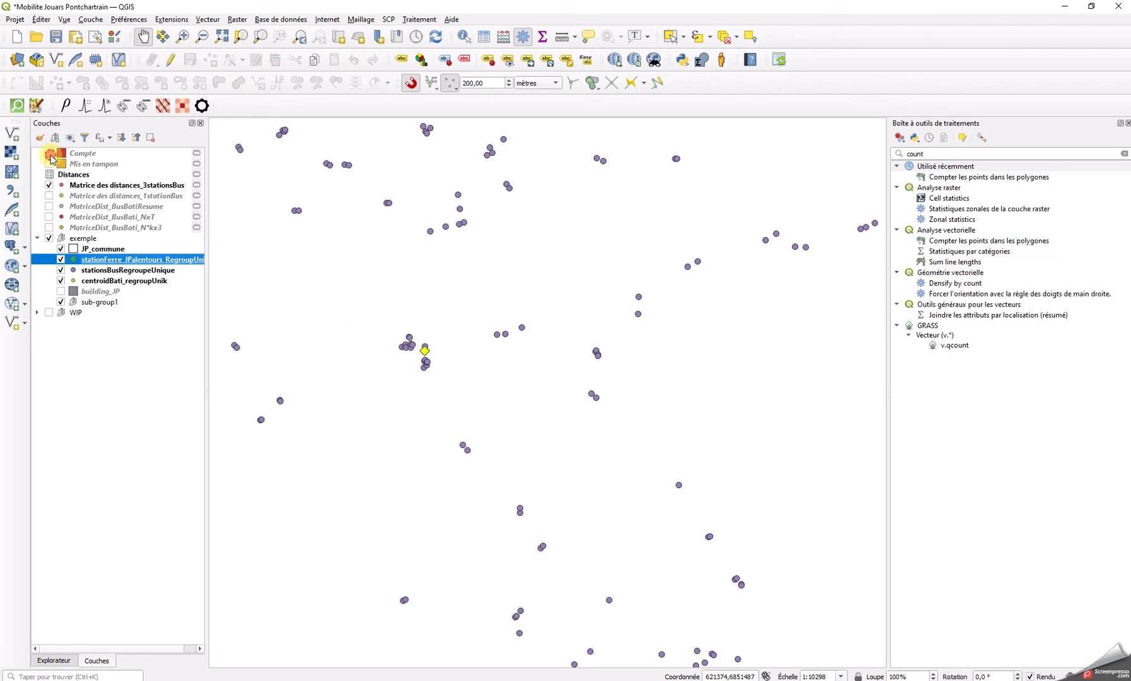
pyautogui.scroll(2, 421, 343)
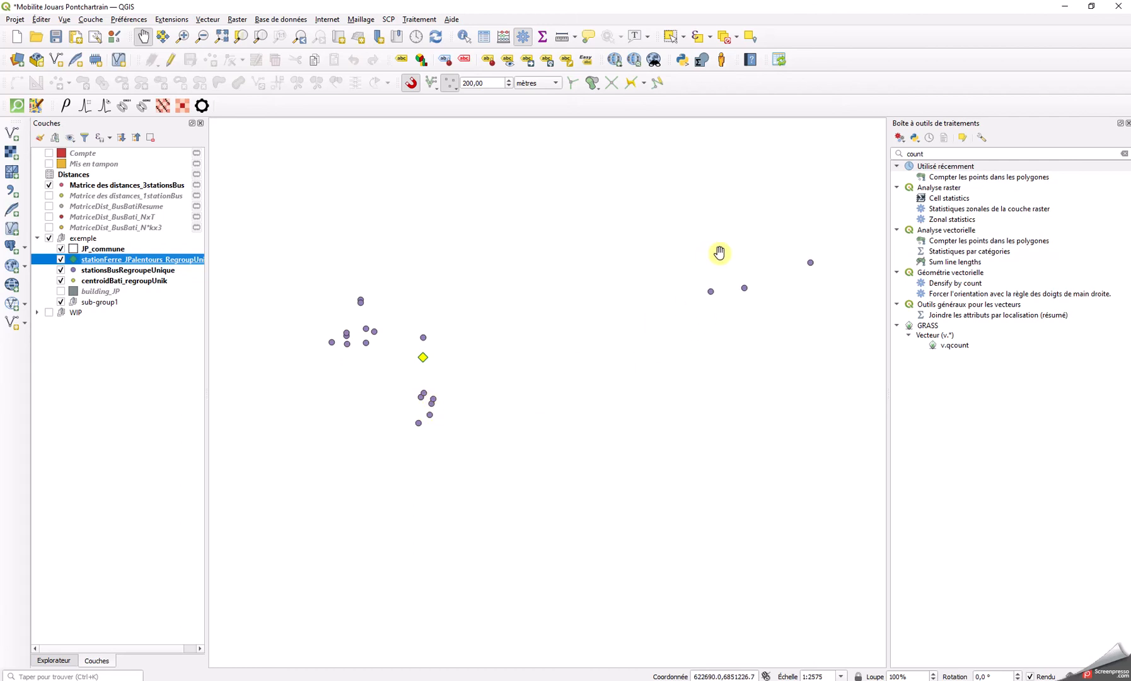
pyautogui.click(49, 153)
pyautogui.click(49, 153)
pyautogui.click(49, 153)
pyautogui.click(49, 153)
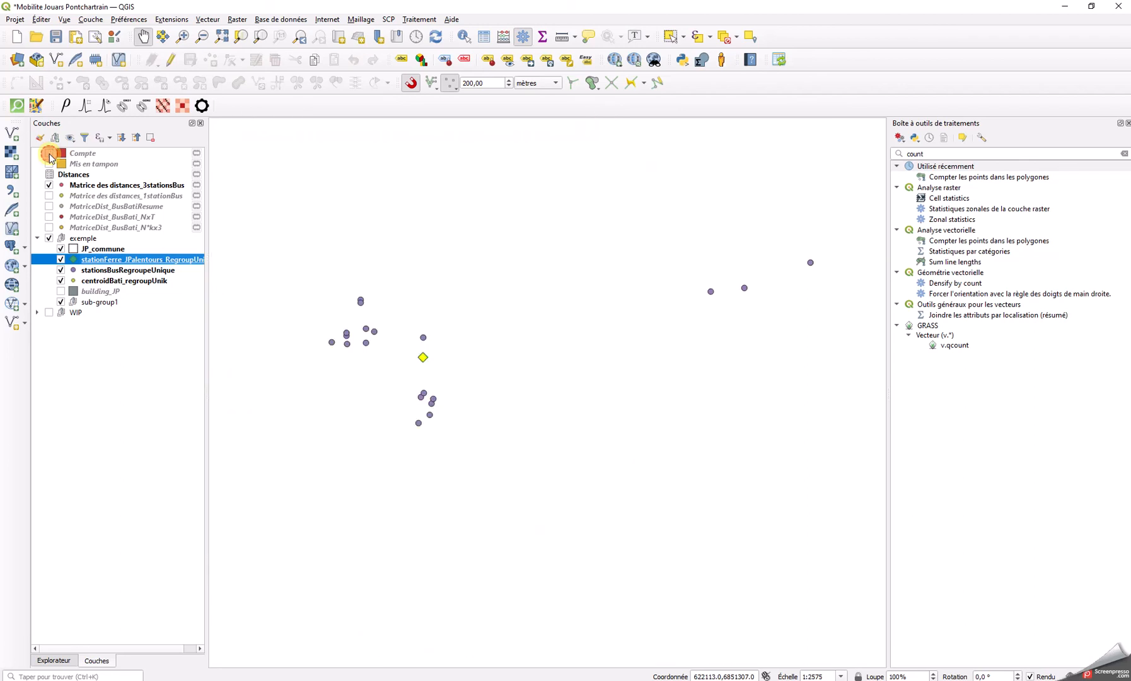
pyautogui.moveTo(527, 393); pyautogui.dragTo(609, 340)
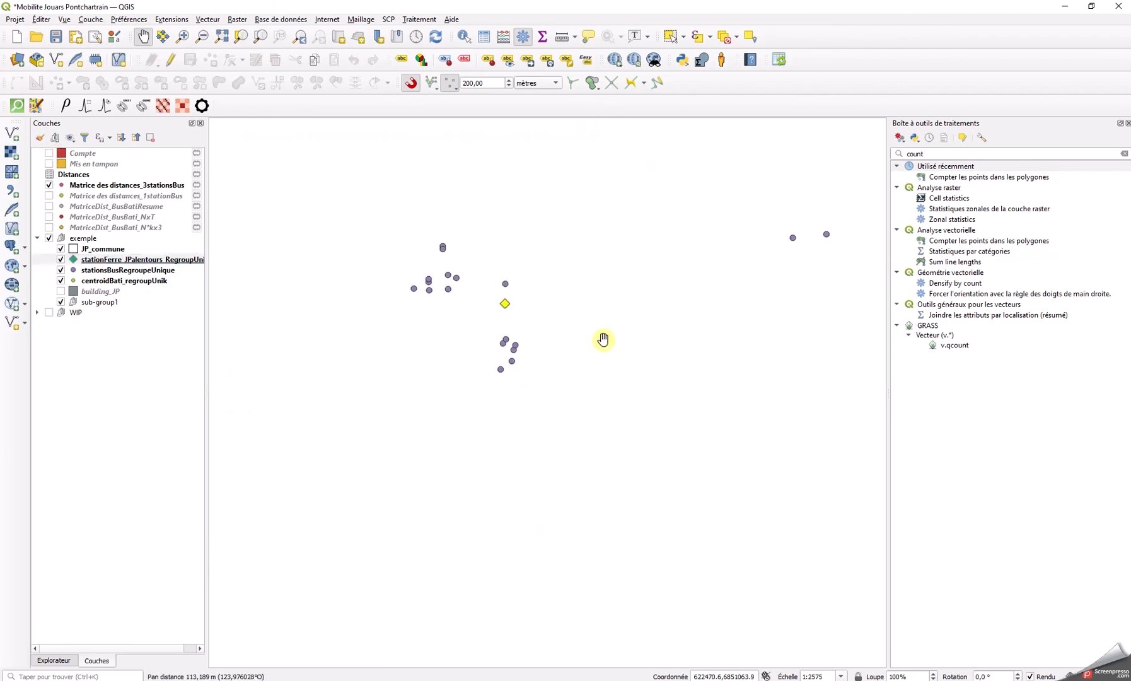
# Show the summary statistics of the NUMPOINTS field of the Compte layer.
pyautogui.rightClick(79, 155)
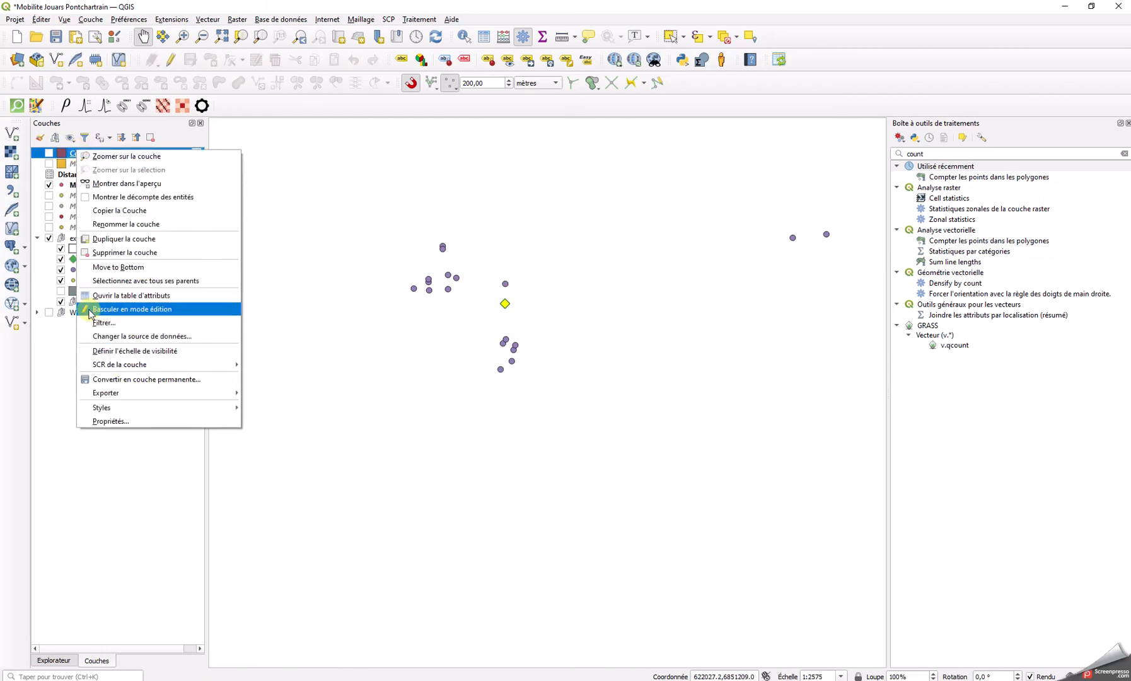
pyautogui.click(41, 365)
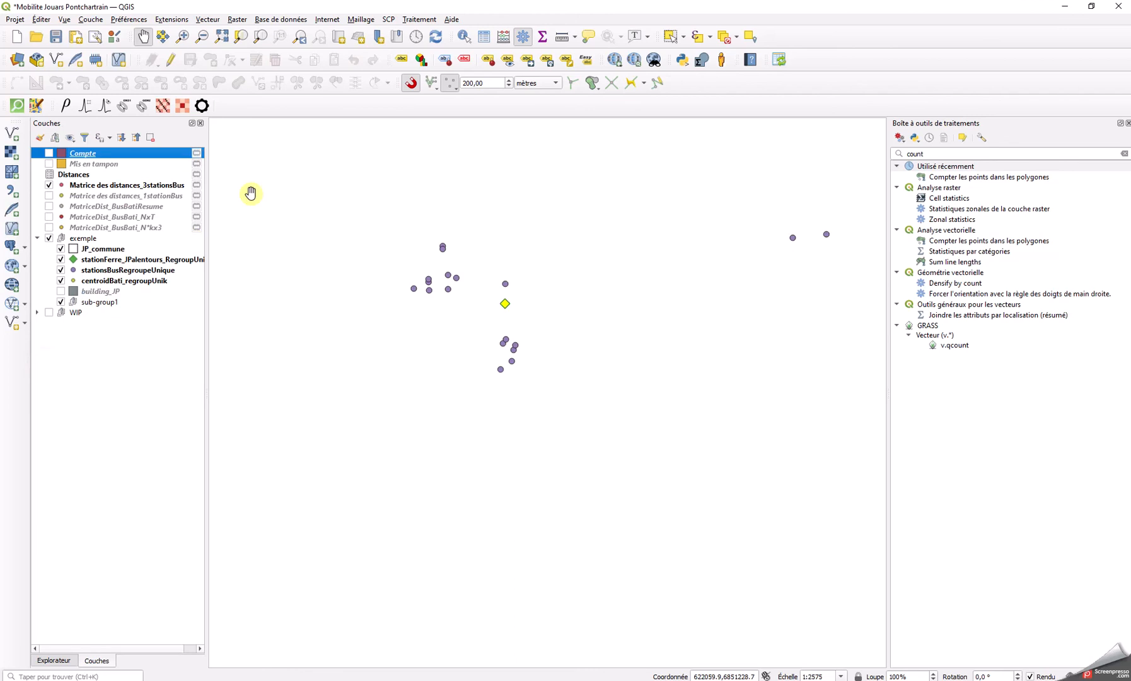
pyautogui.click(540, 37)
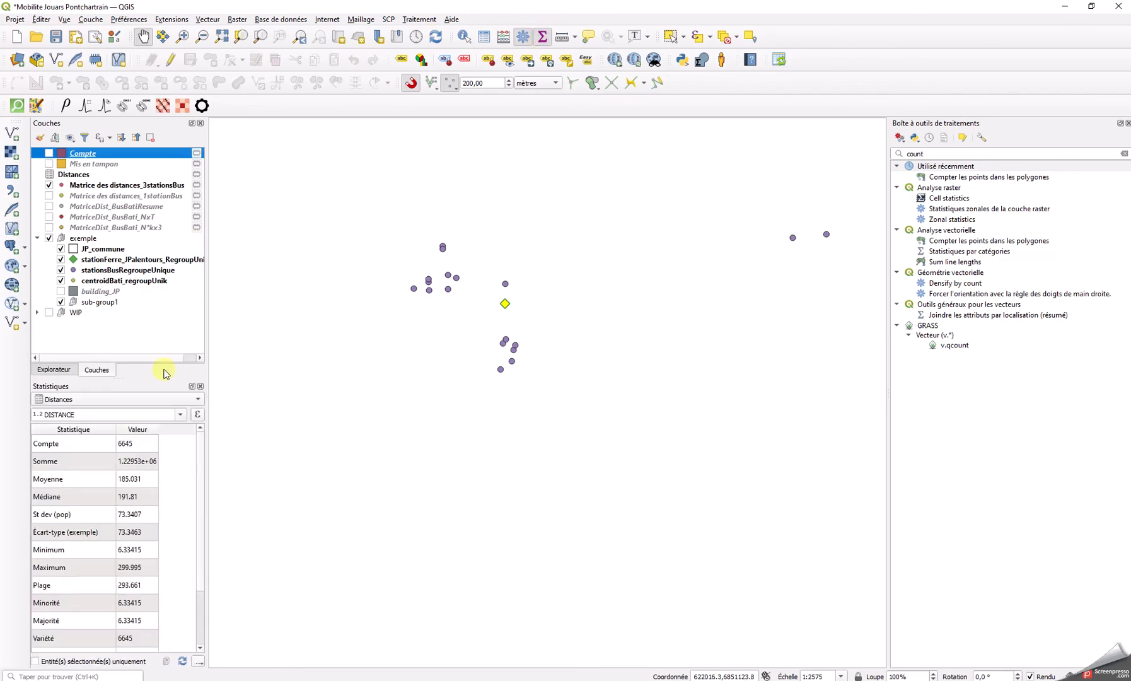
pyautogui.click(116, 397)
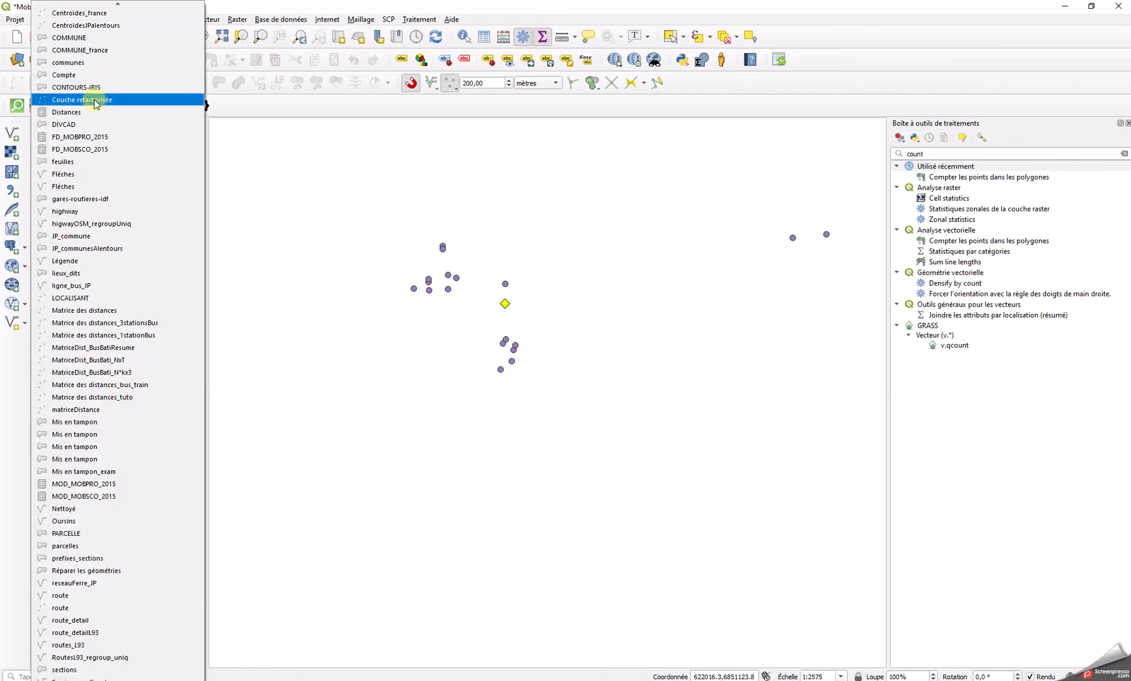
pyautogui.click(91, 74)
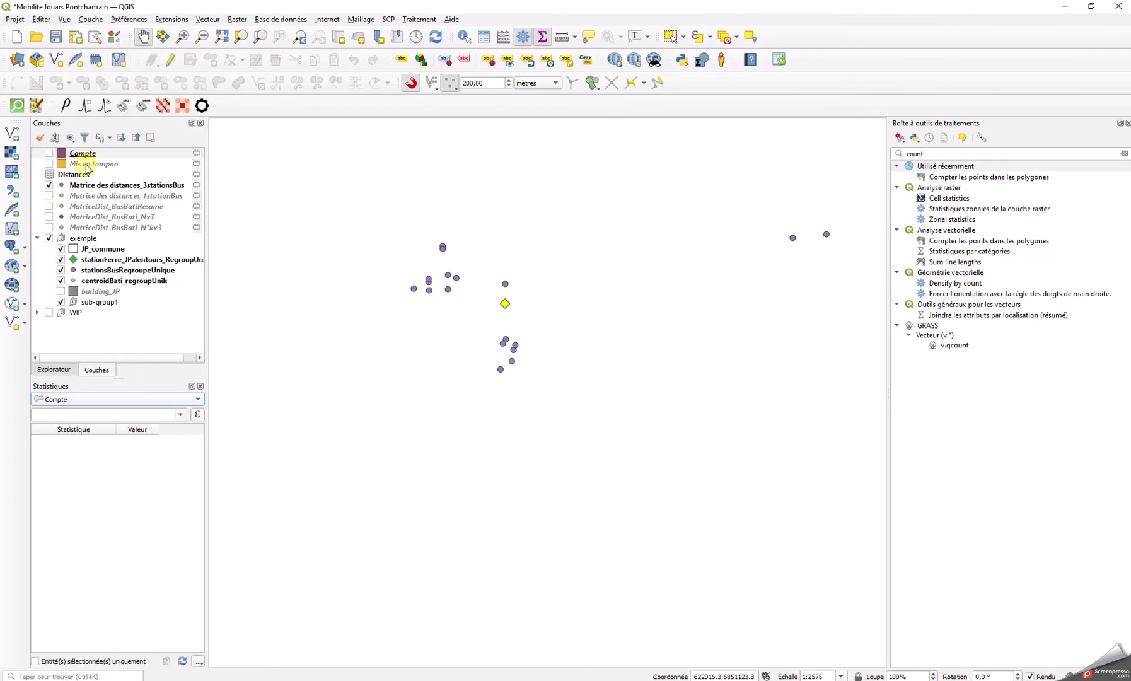
pyautogui.click(180, 414)
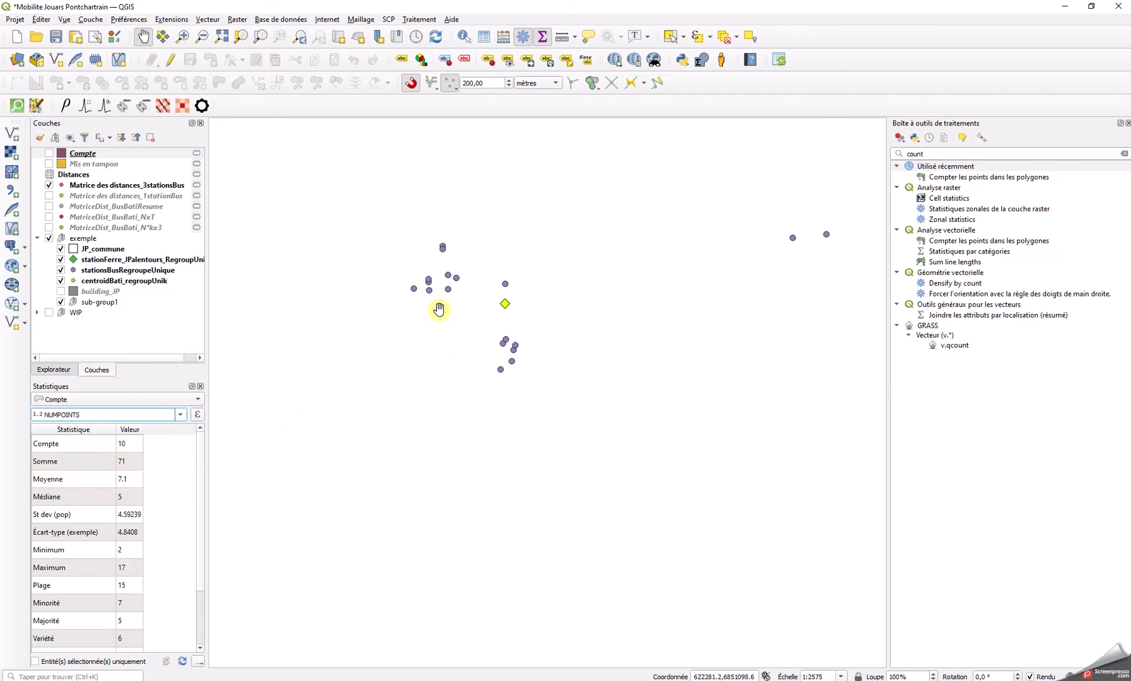
# Zoom the map to the JP_commune layer, with the surrounding bus and rail stations in view.
pyautogui.click(92, 249)
pyautogui.rightClick(92, 249)
pyautogui.click(126, 251)
pyautogui.scroll(-2, 418, 408)
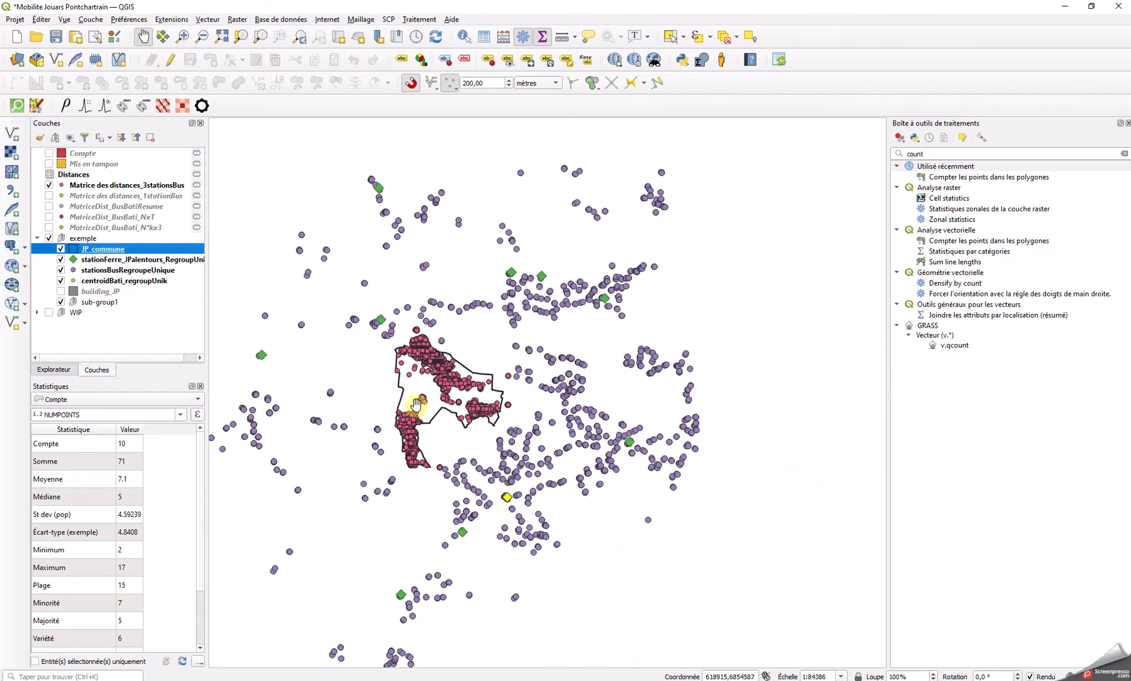
pyautogui.moveTo(355, 372); pyautogui.dragTo(378, 360)
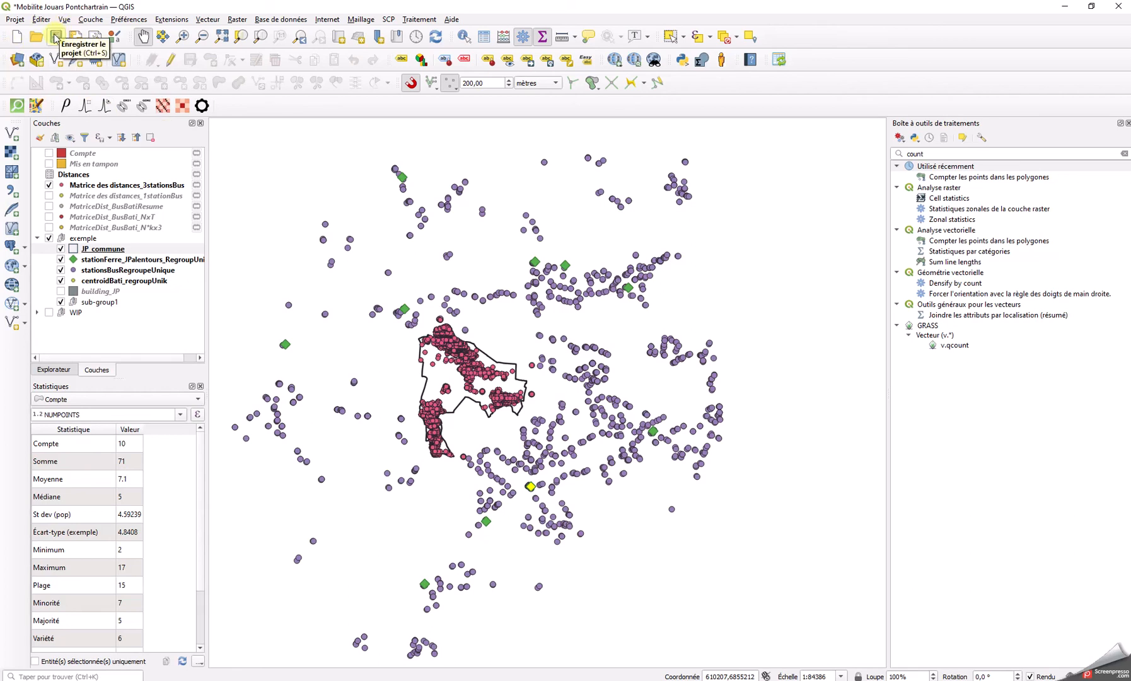
pyautogui.click(1011, 680)
pyautogui.rightClick(1048, 646)
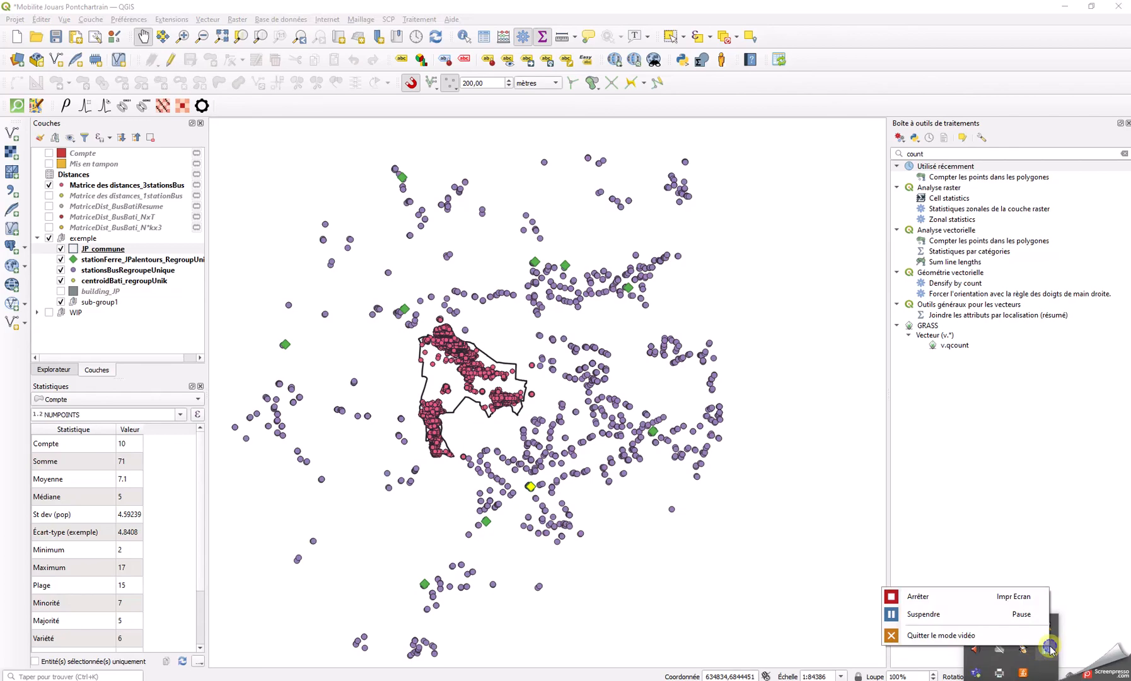
pyautogui.click(947, 597)
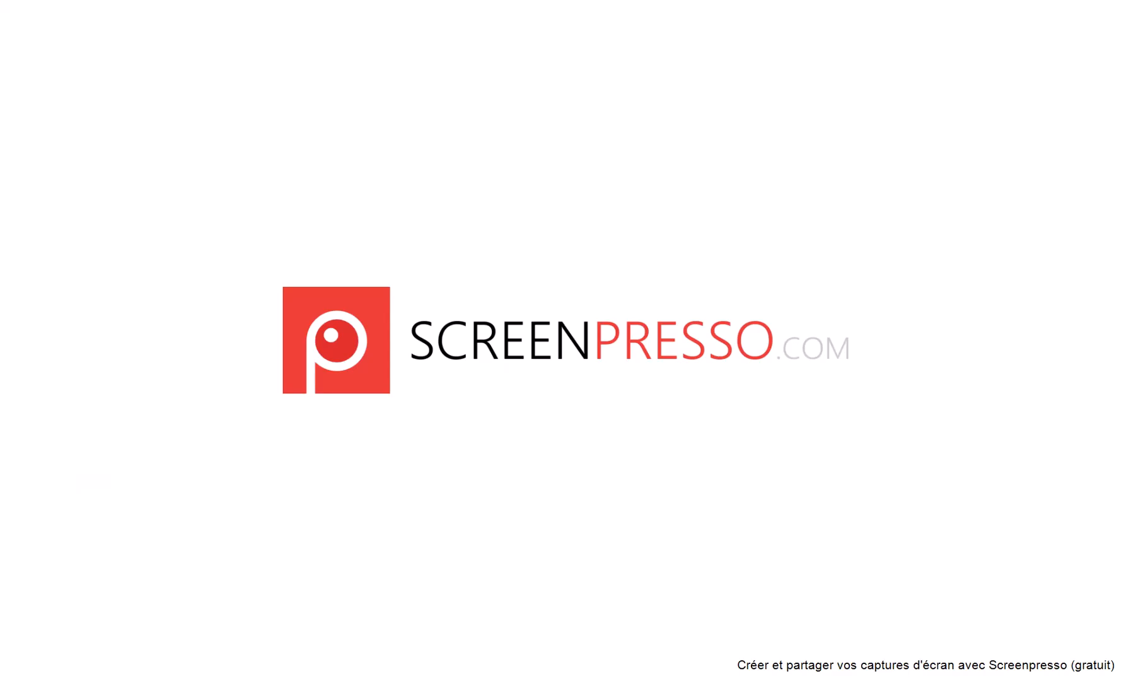